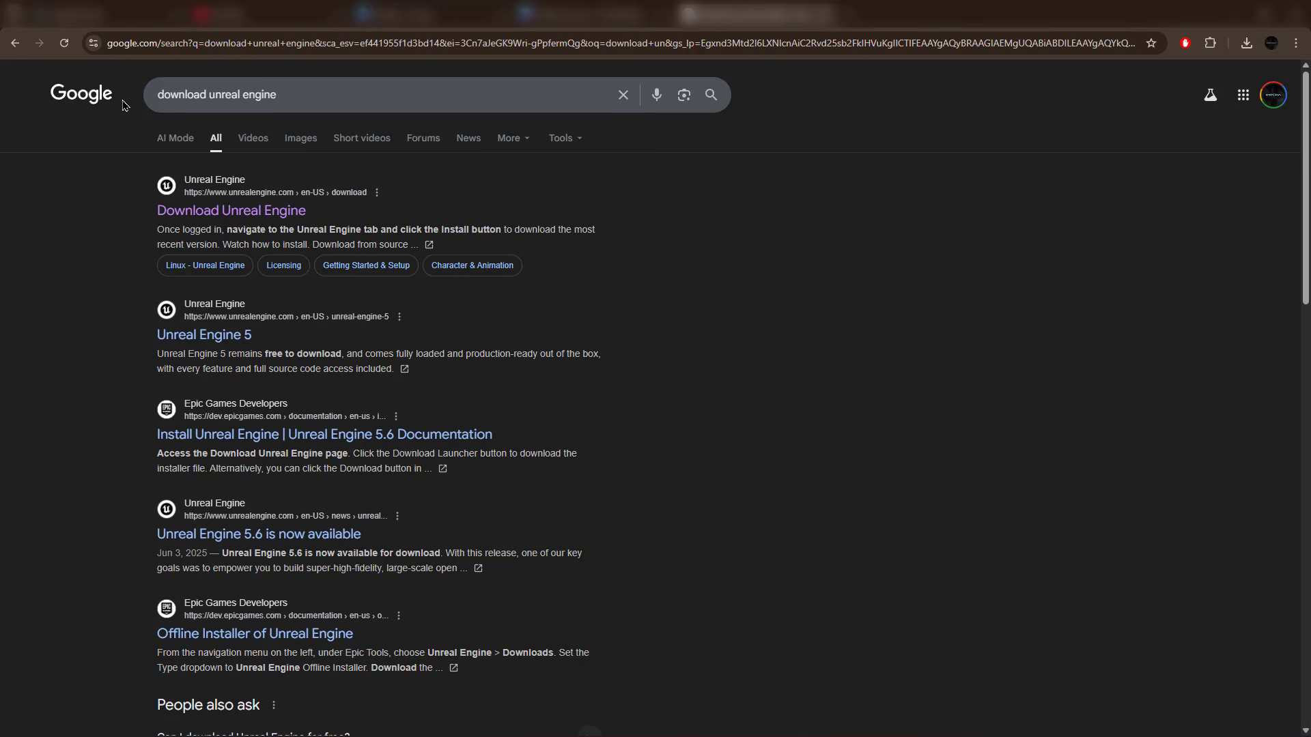
Step: Open the official Download Unreal Engine page from the search results and examine the Windows system requirements
click(218, 212)
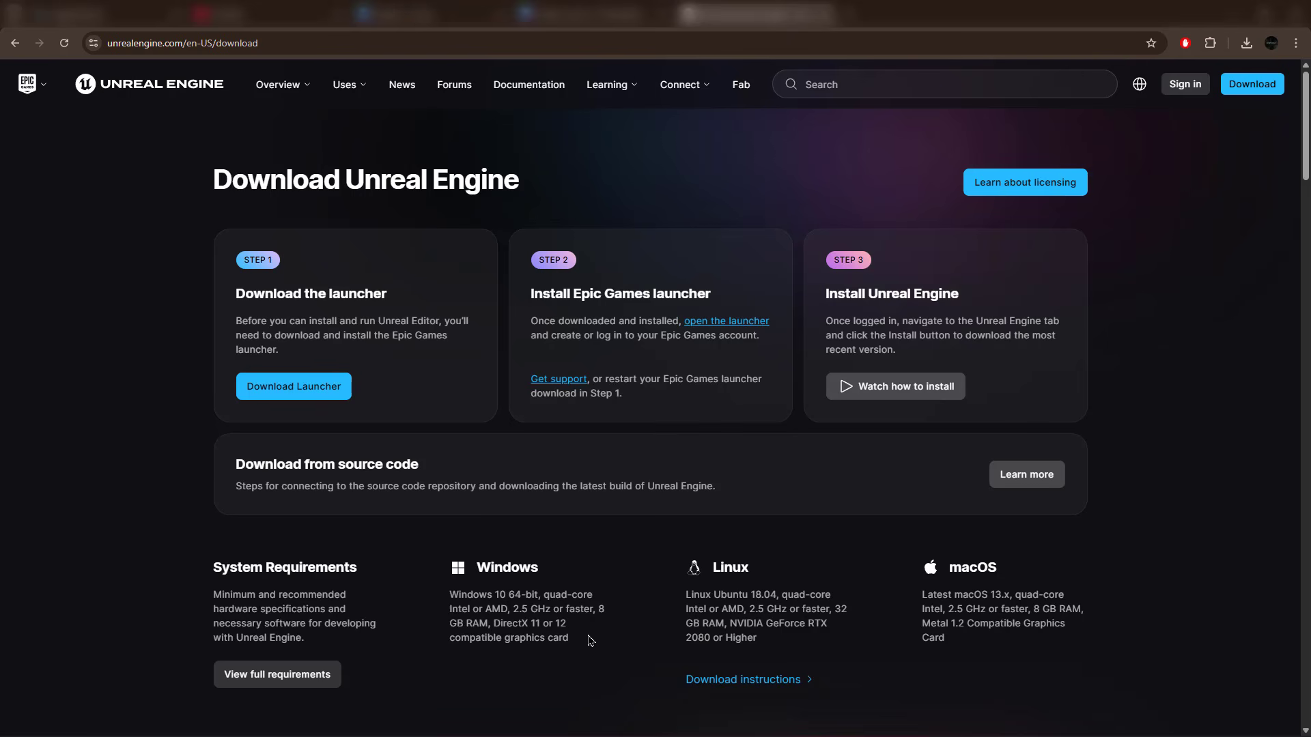
double_click(560, 623)
click(587, 648)
Step: Open Task Manager's performance view in a maximized window and examine the CPU, memory, Disk 0 and GPU details
key(super+x)
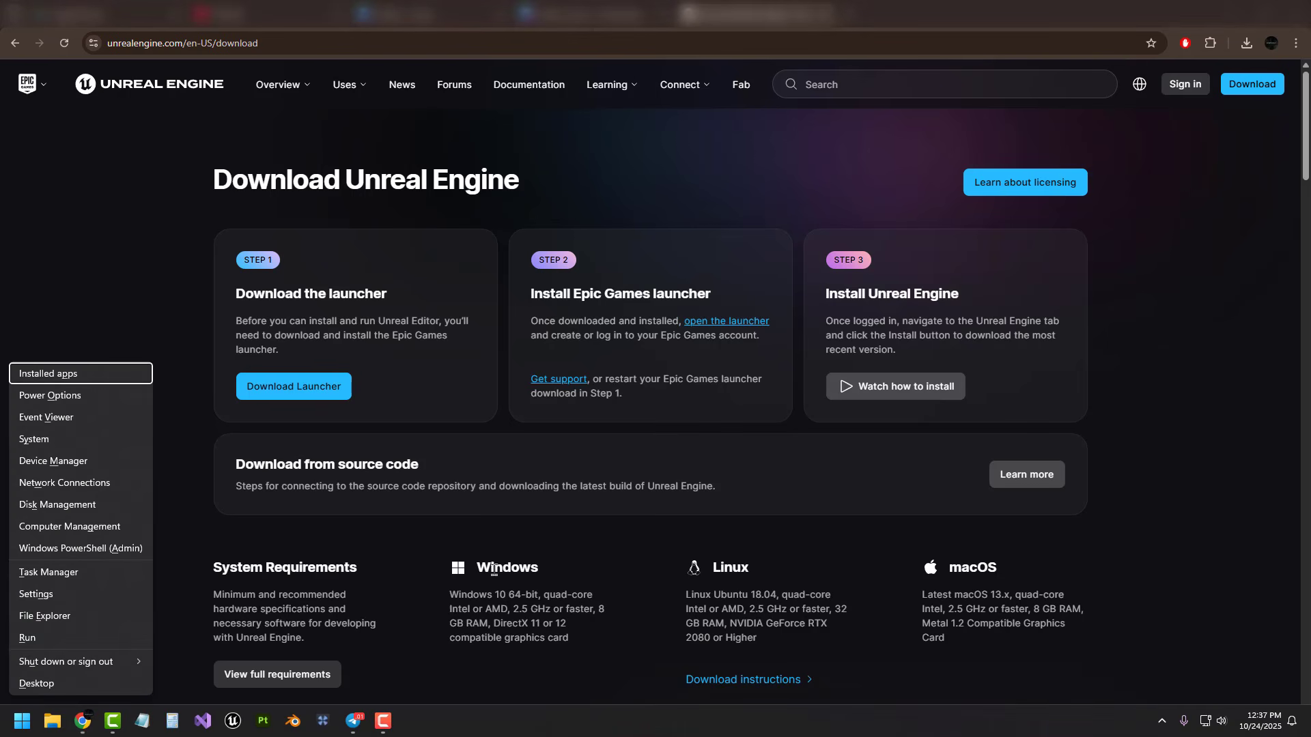
click(48, 572)
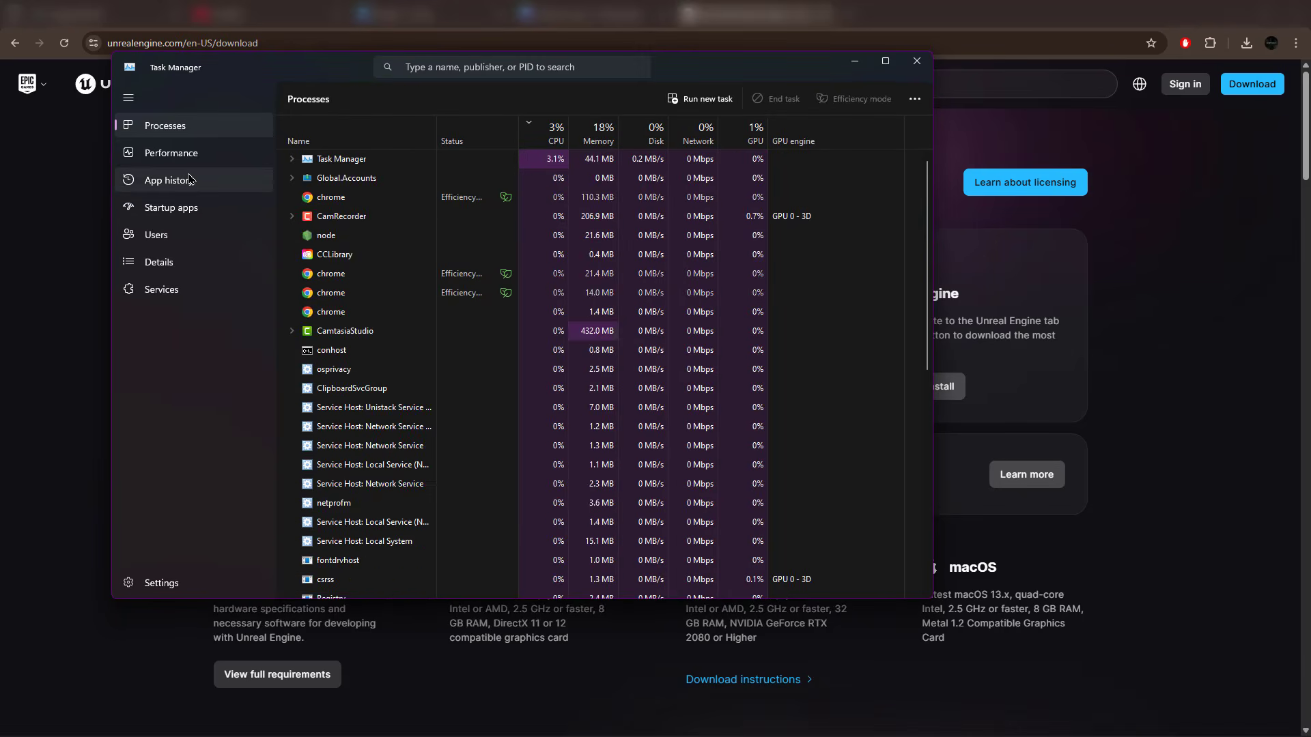
click(164, 153)
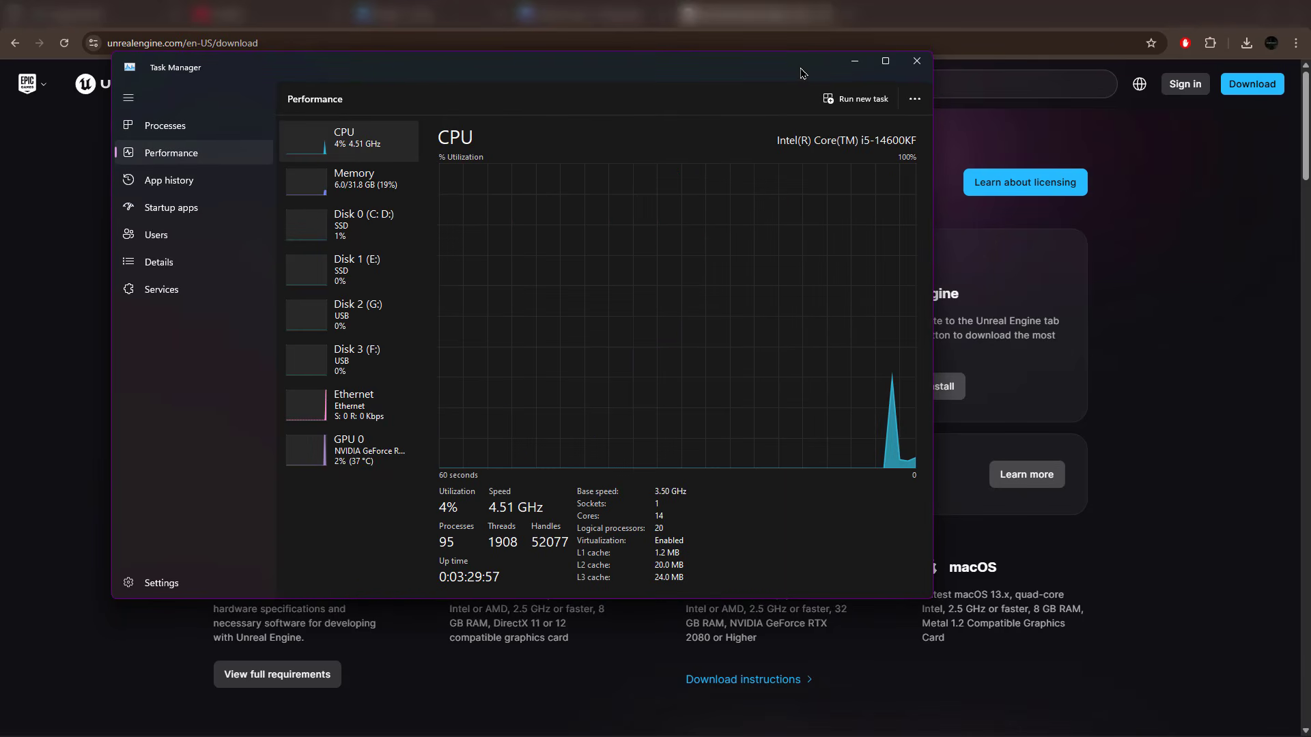
drag(802, 73, 949, 97)
click(1045, 87)
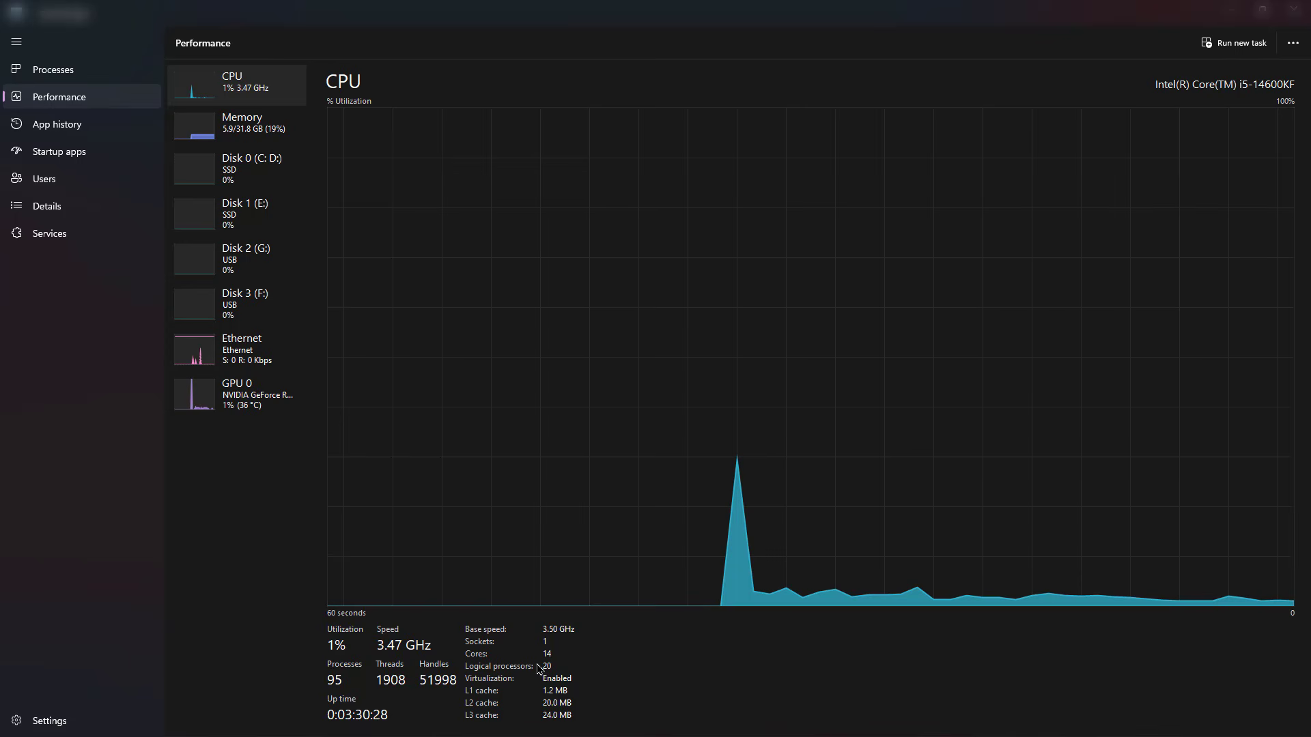
click(243, 123)
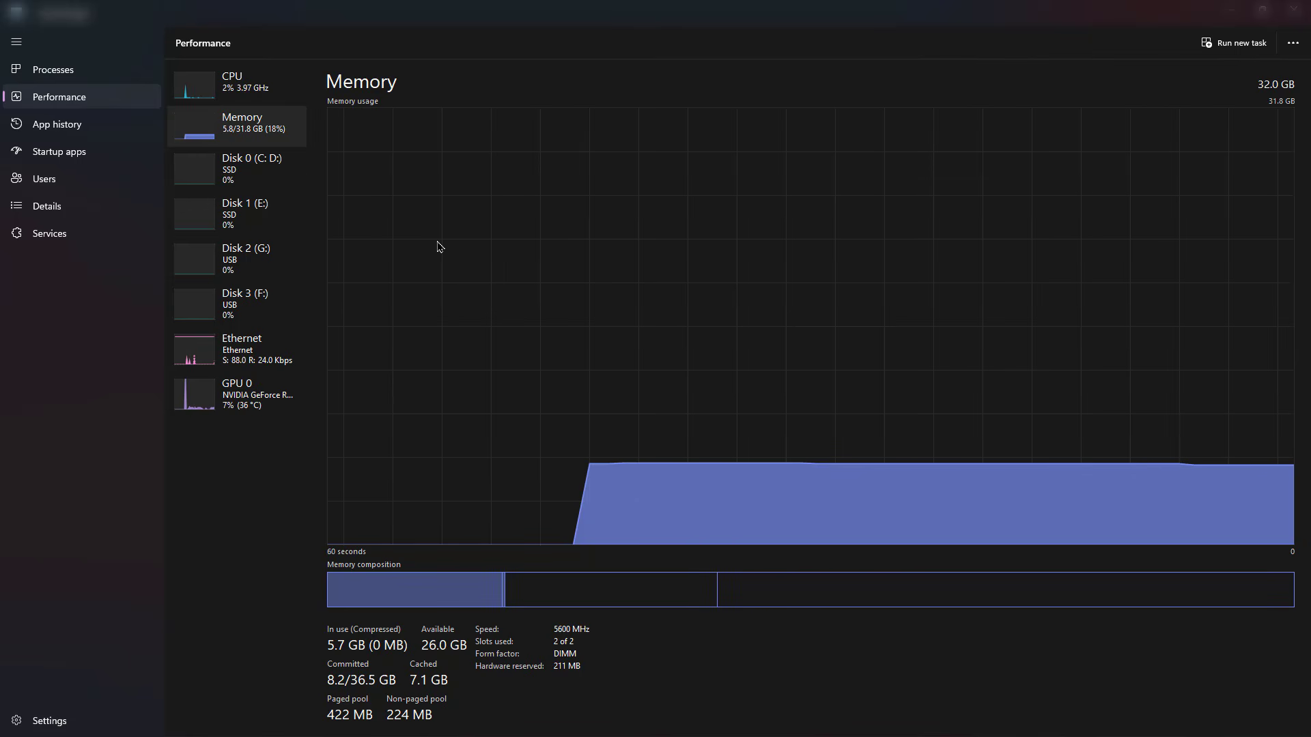
click(255, 174)
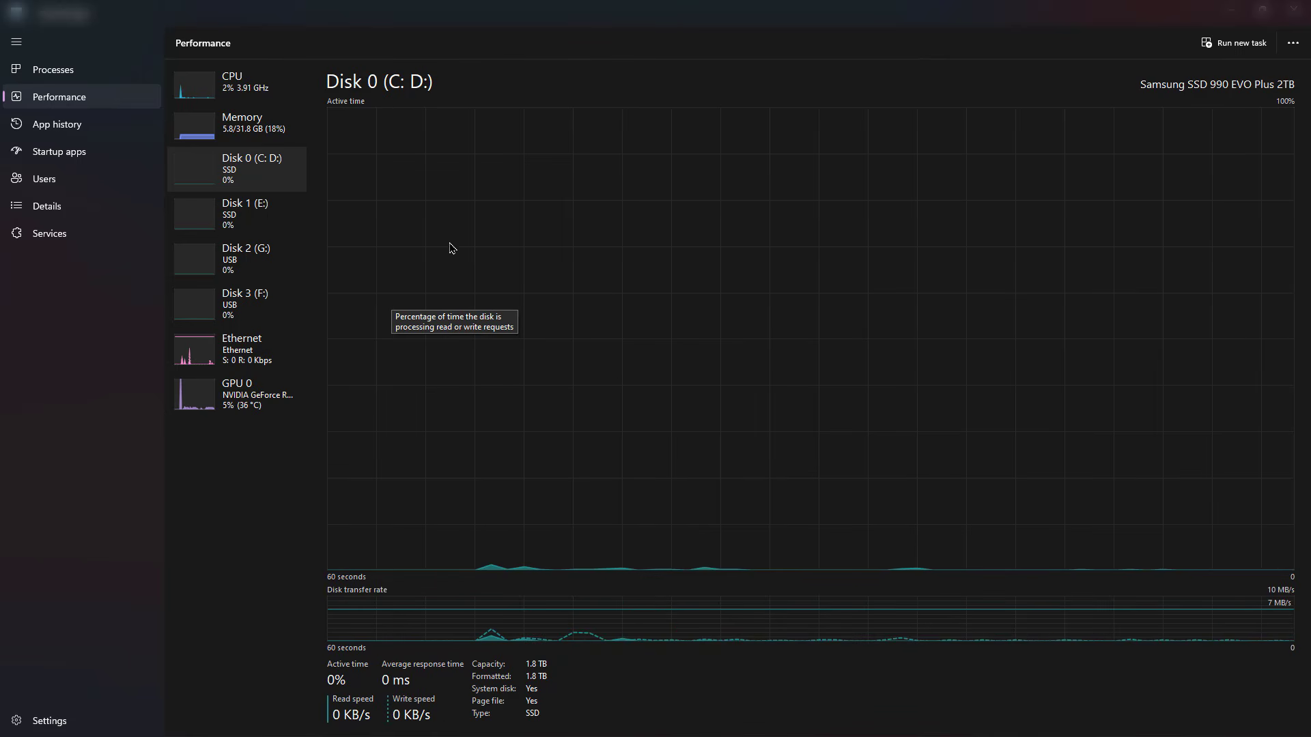
click(247, 401)
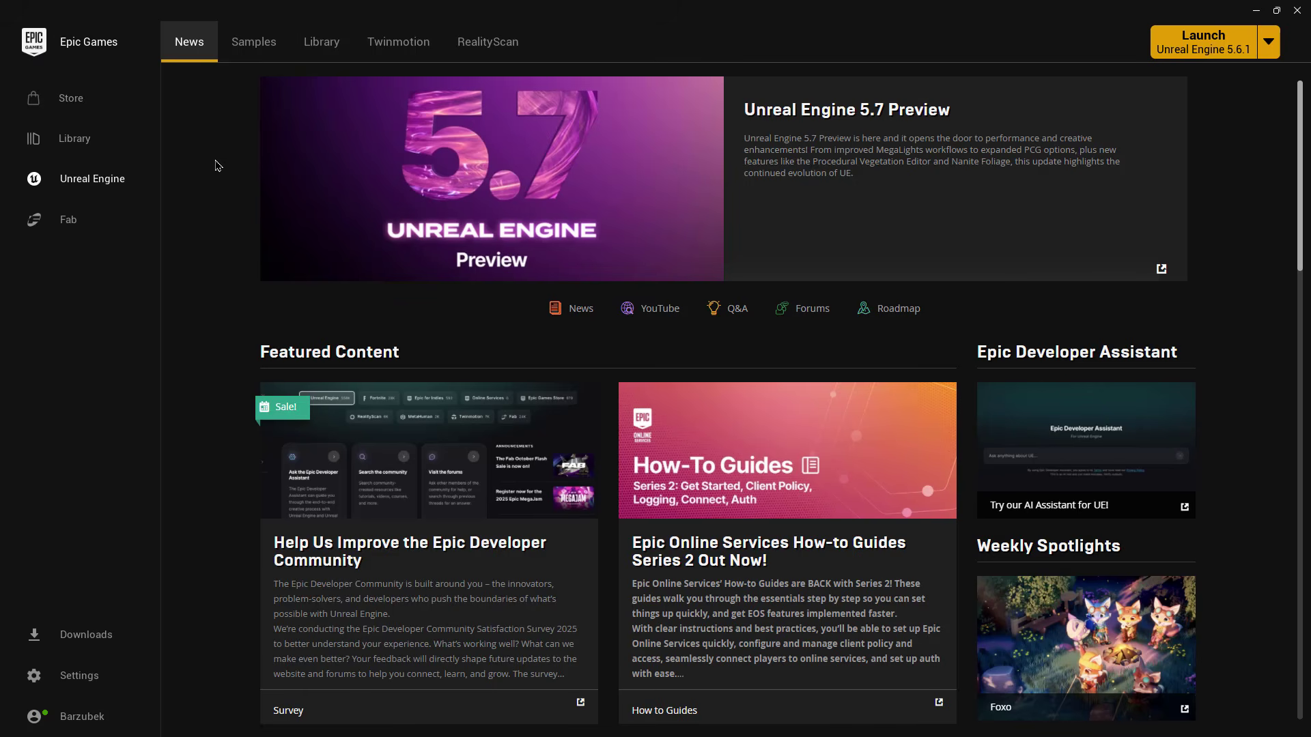
Step: Look through the store's Discover page and the Unreal Engine news page in the Epic Games Launcher
click(60, 110)
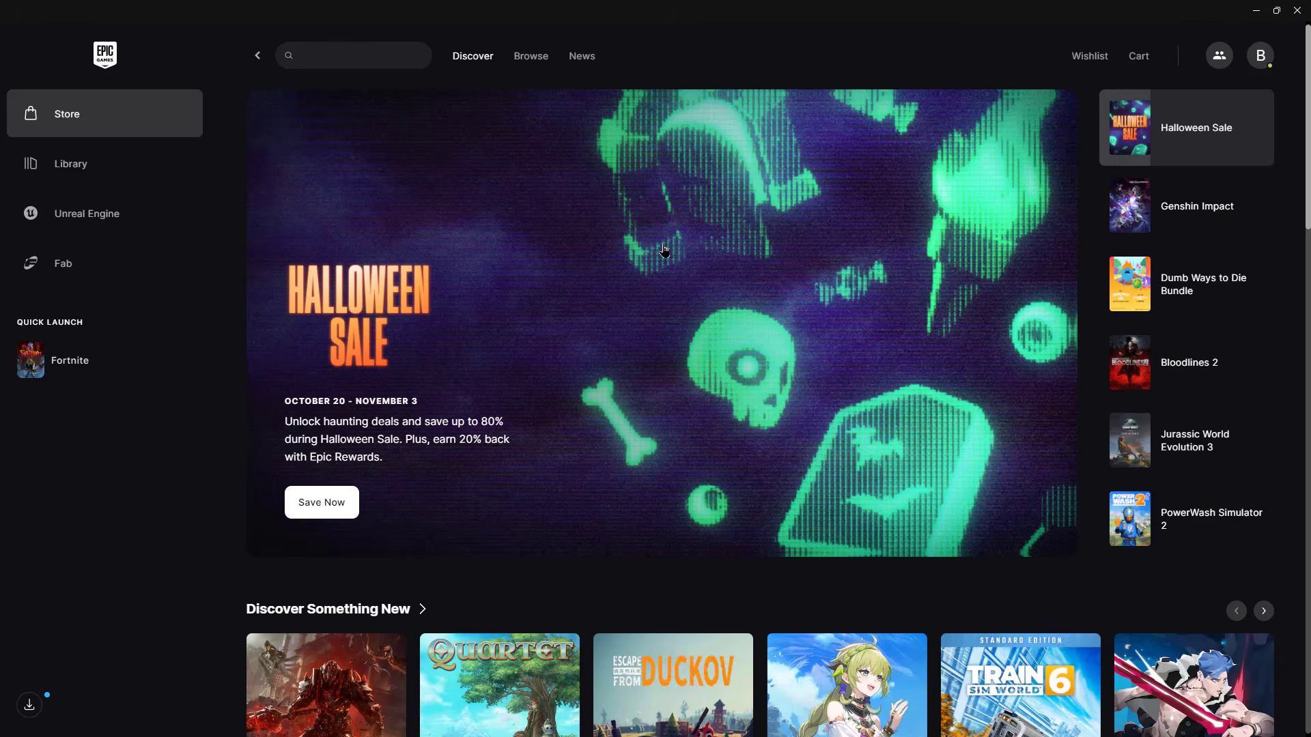
scroll(884, 473, down, 2)
scroll(884, 473, down, 7)
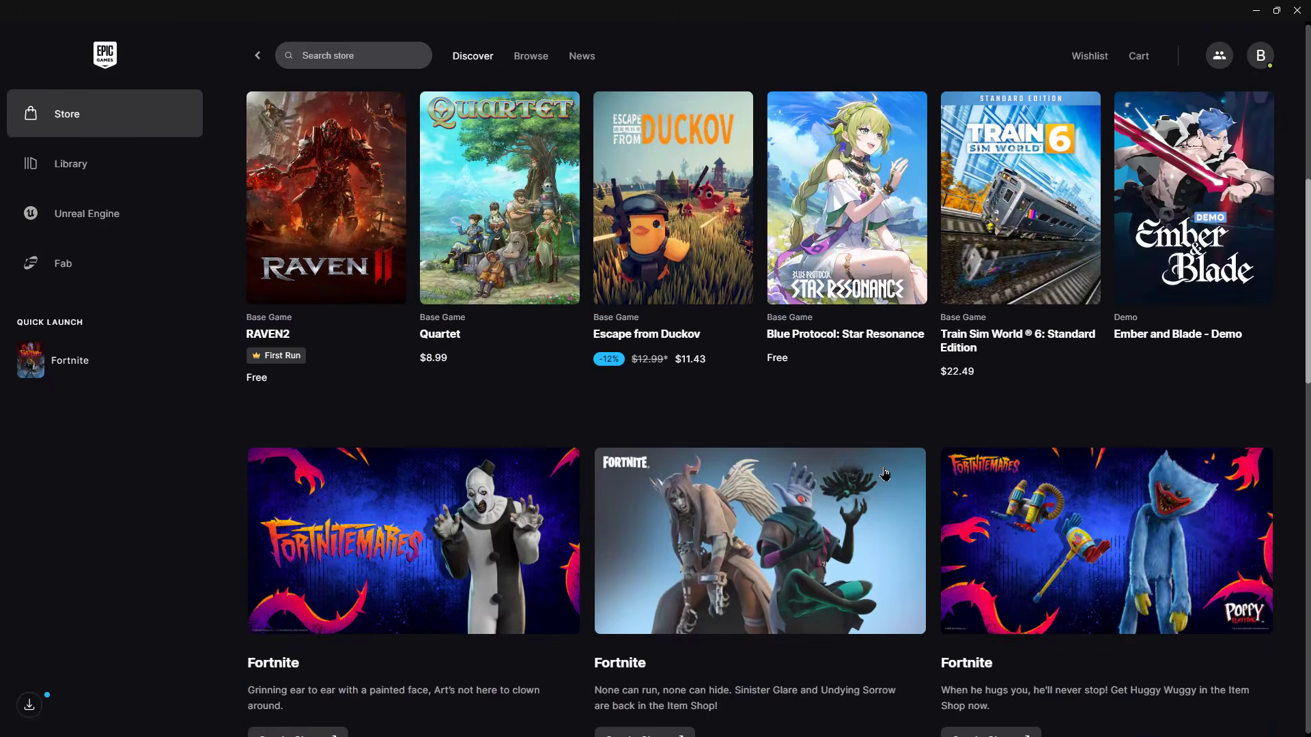
scroll(884, 473, up, 8)
click(85, 219)
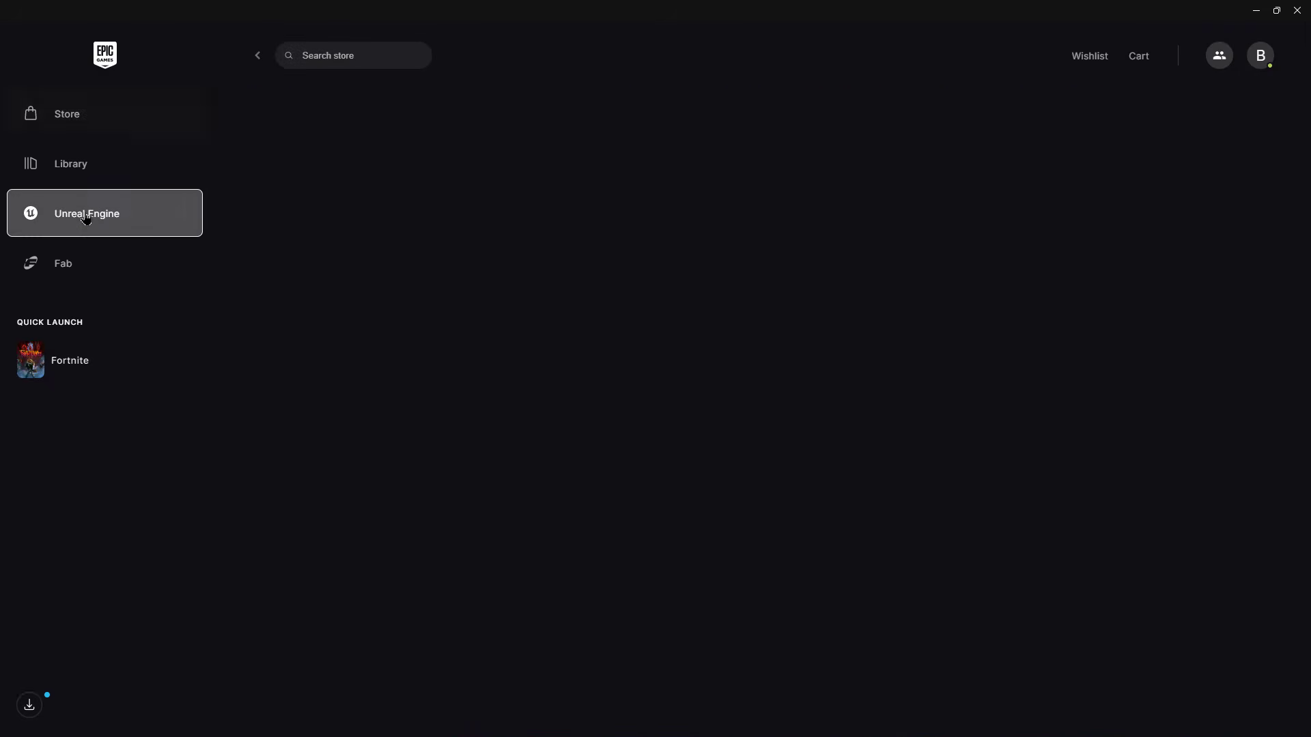
scroll(276, 428, down, 8)
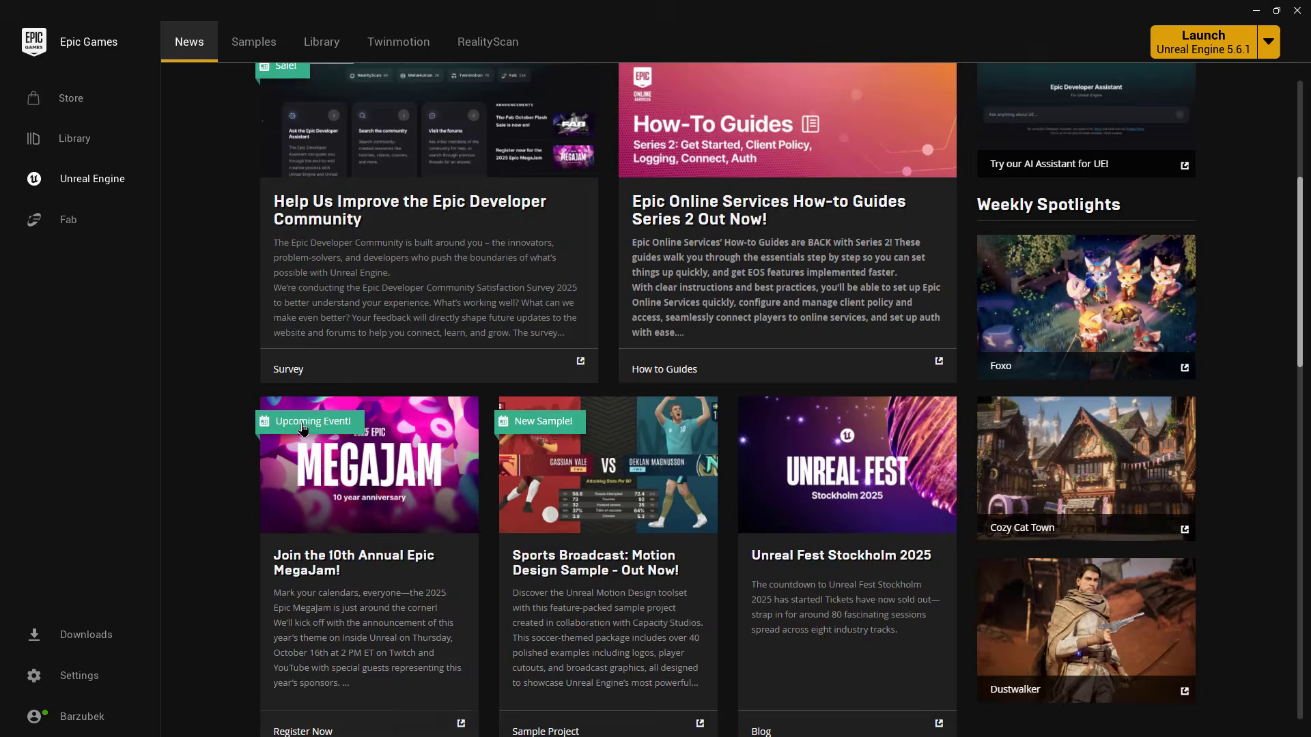
scroll(276, 428, up, 8)
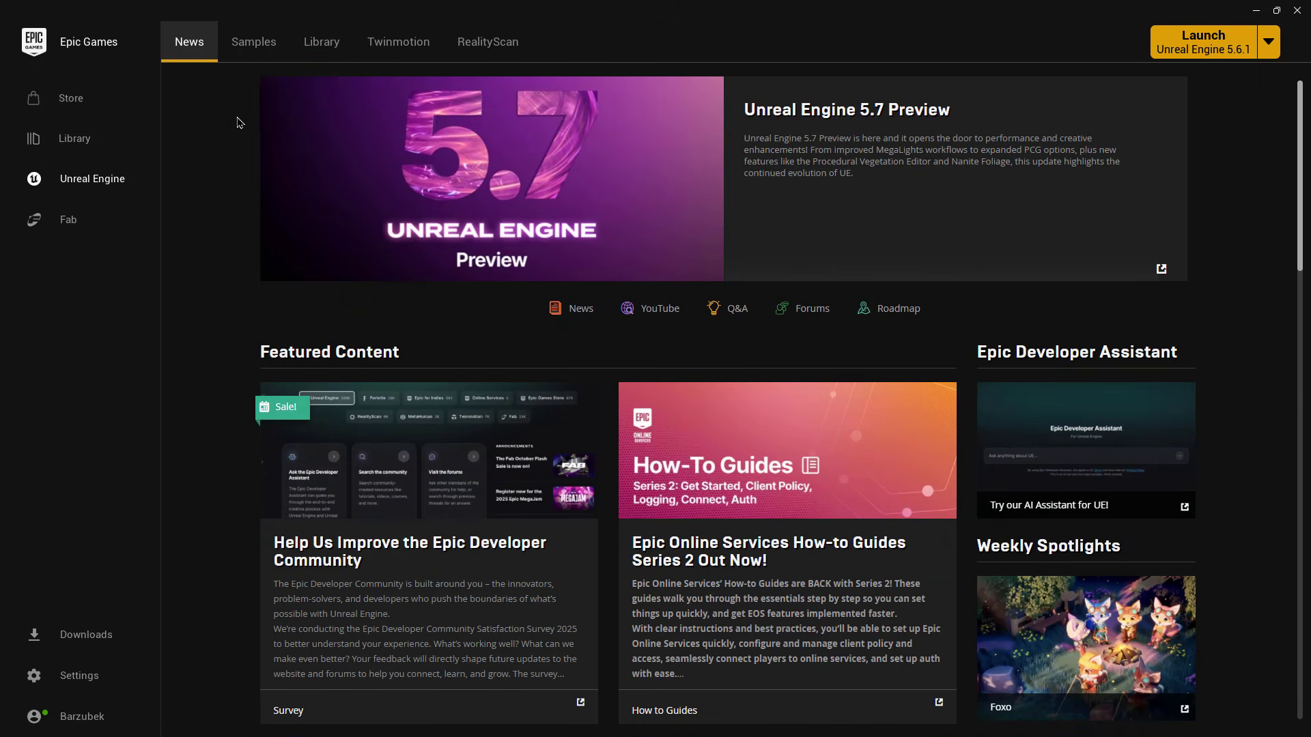
Step: In the Unreal Engine library, add an engine version slot to examine the installable versions, and remove the slot again
click(322, 43)
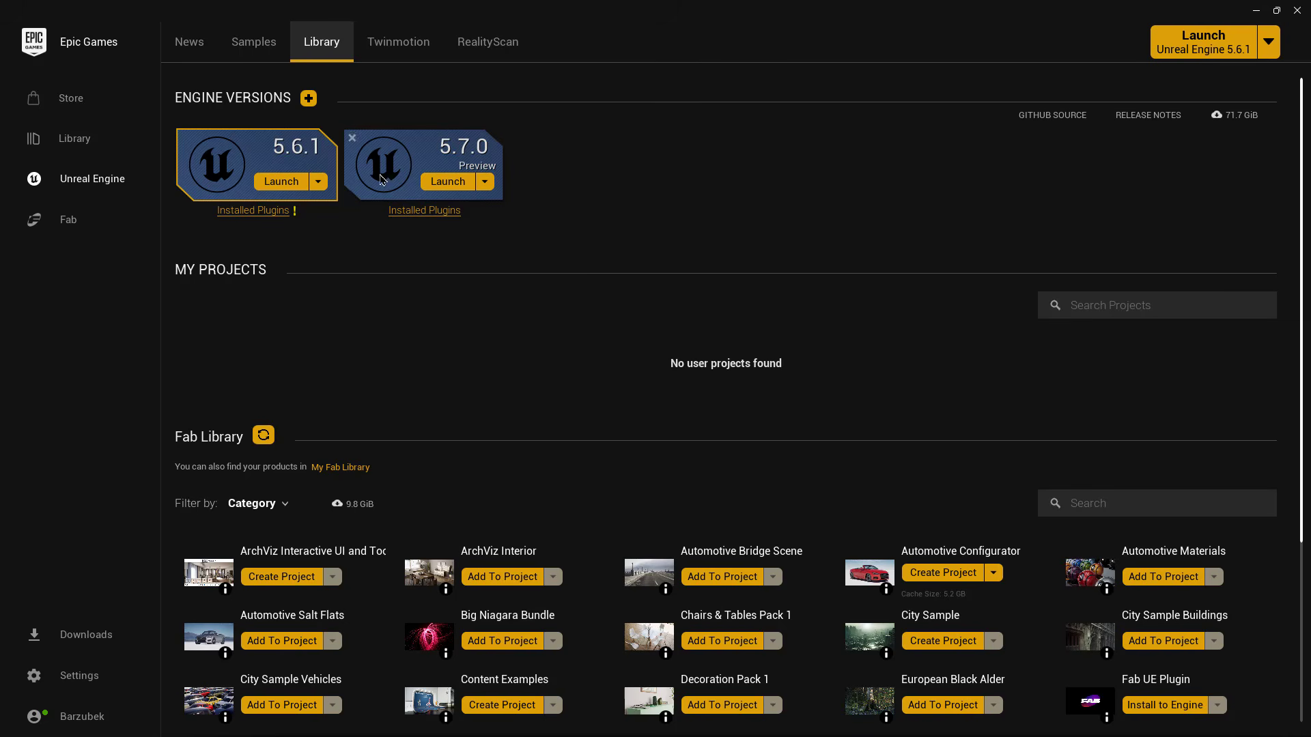
mouse_move(194, 103)
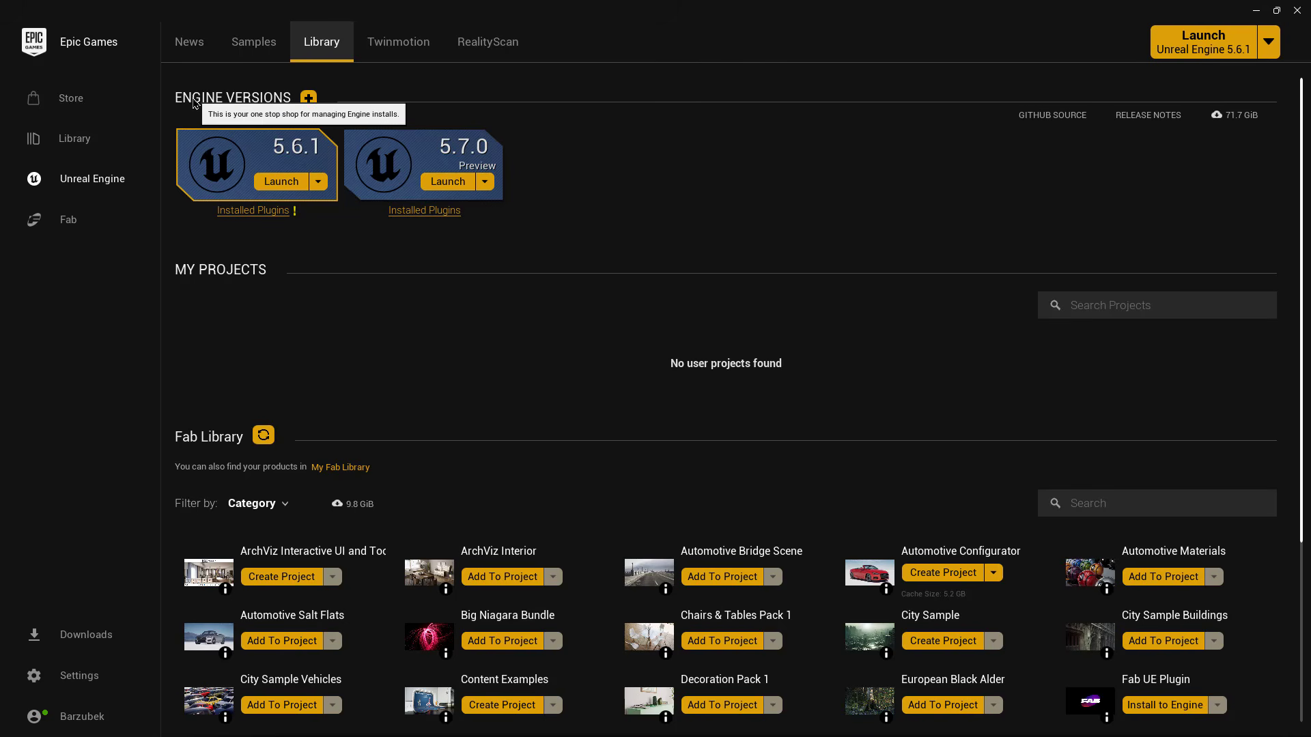
click(308, 100)
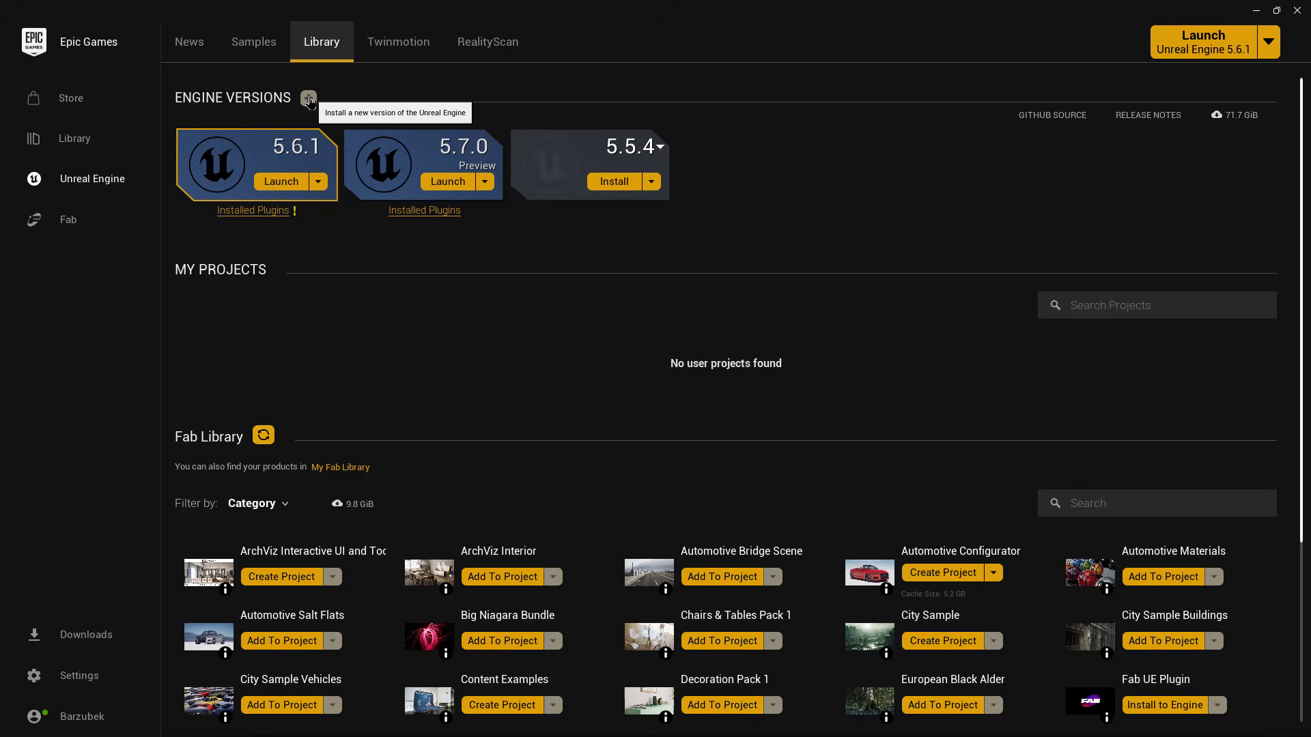
click(660, 148)
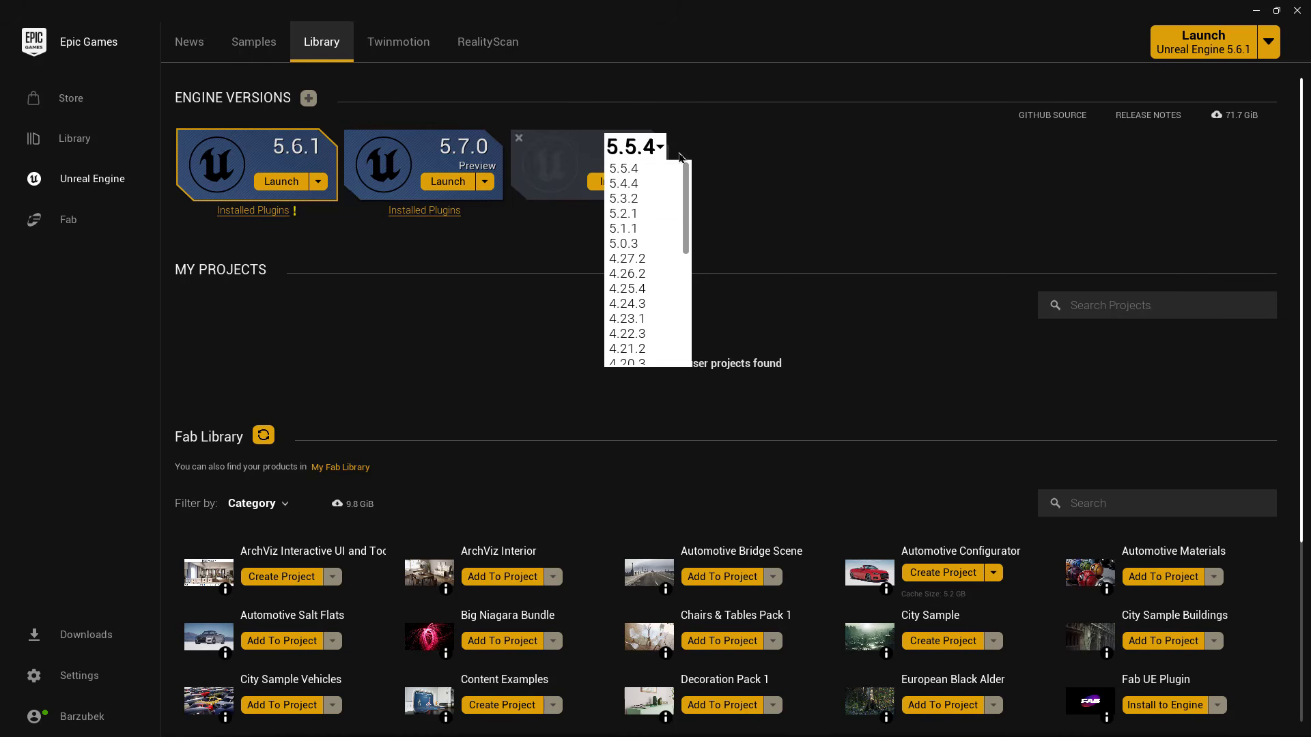
click(790, 135)
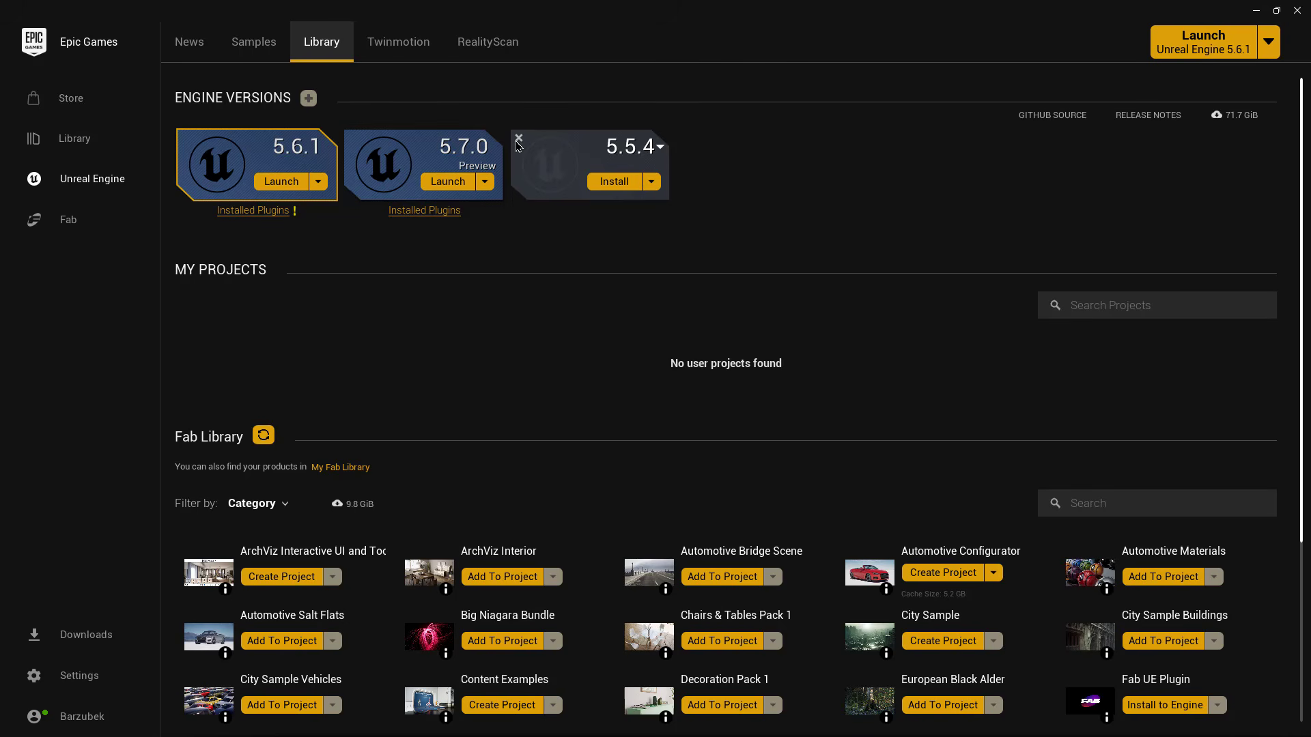
click(518, 139)
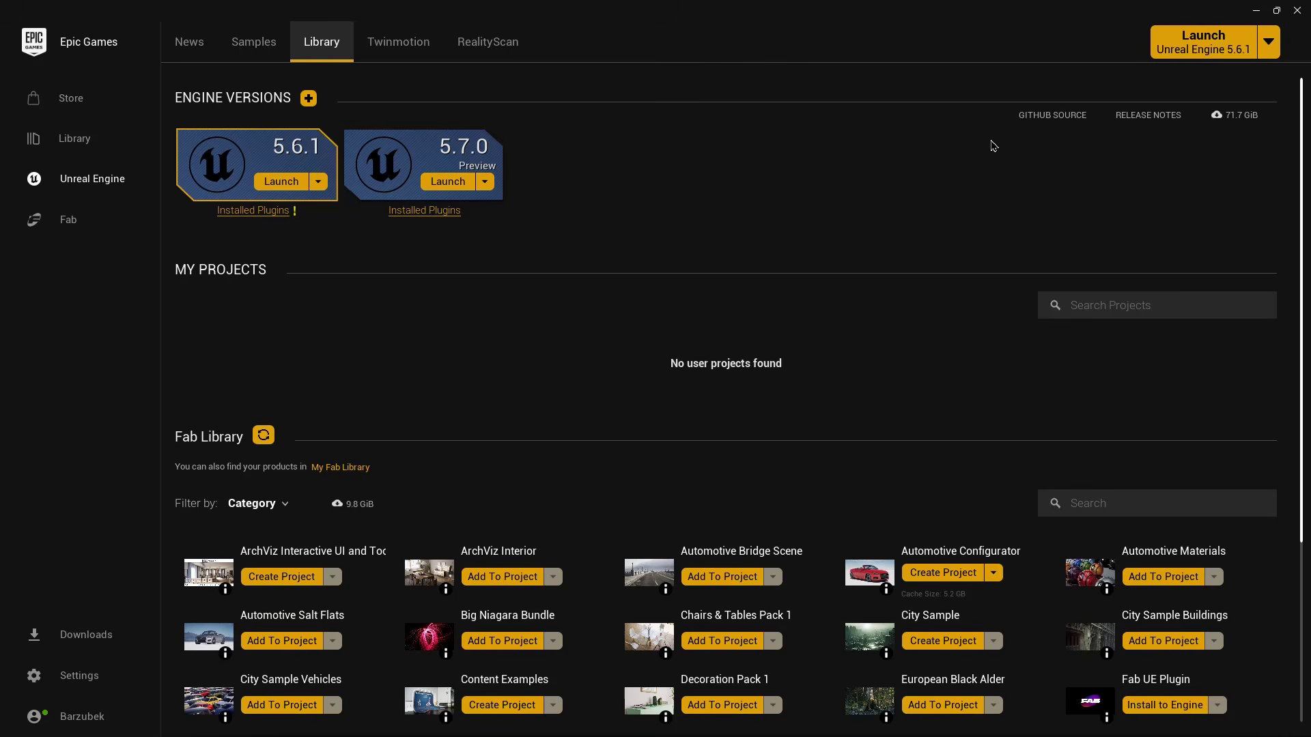
Step: Choose Unreal Engine 5.6.1 as the version to launch and start it
click(1266, 47)
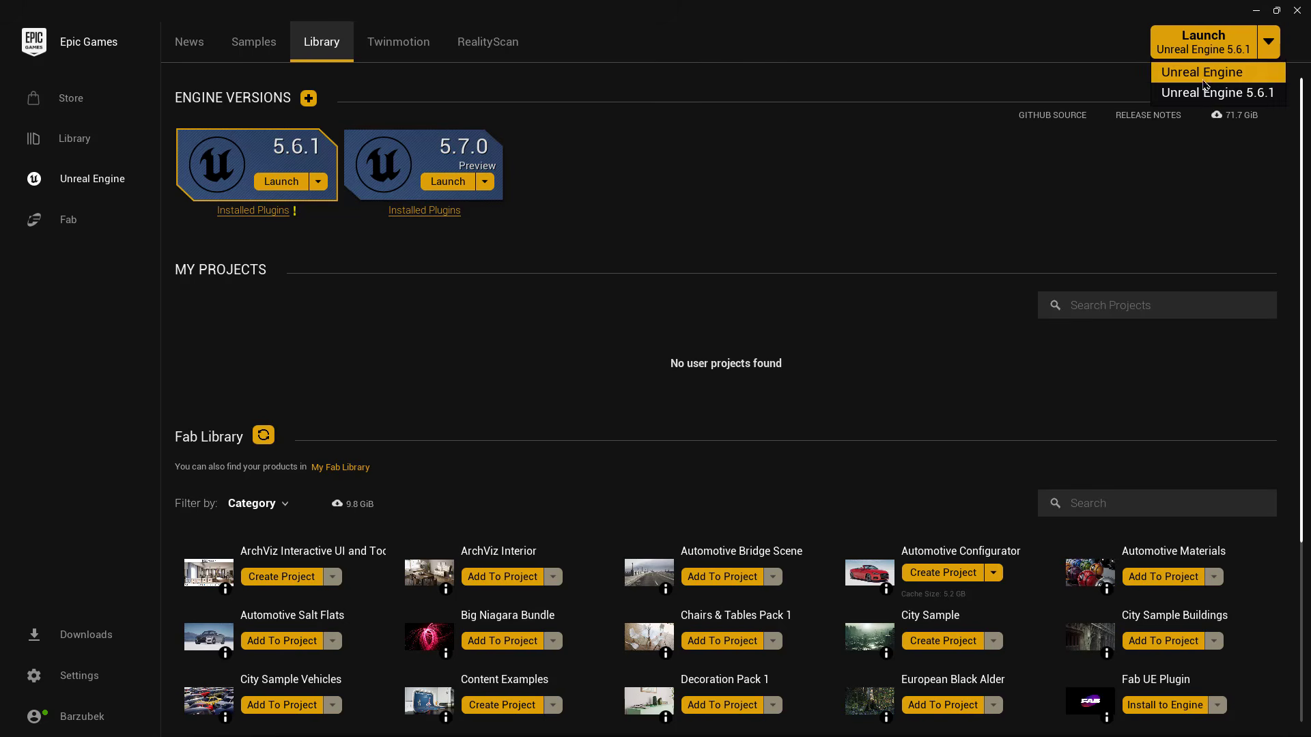
click(1213, 91)
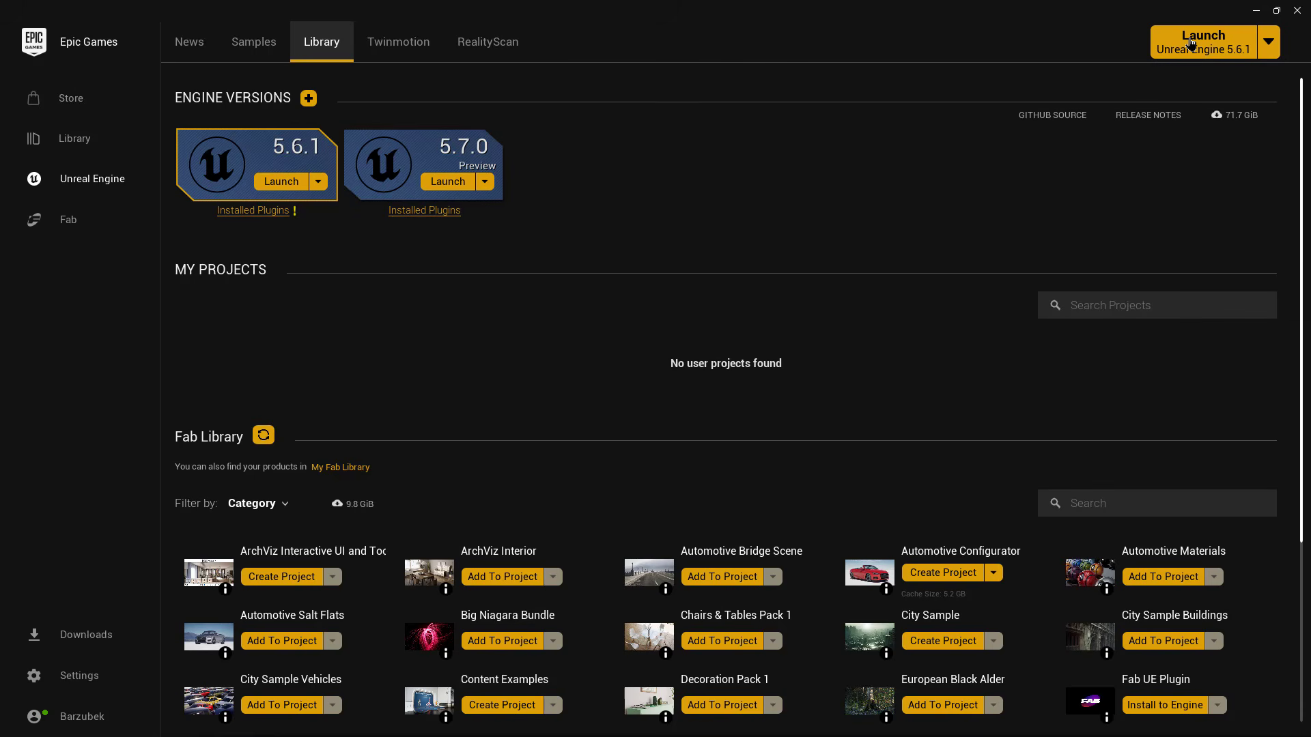
click(1191, 43)
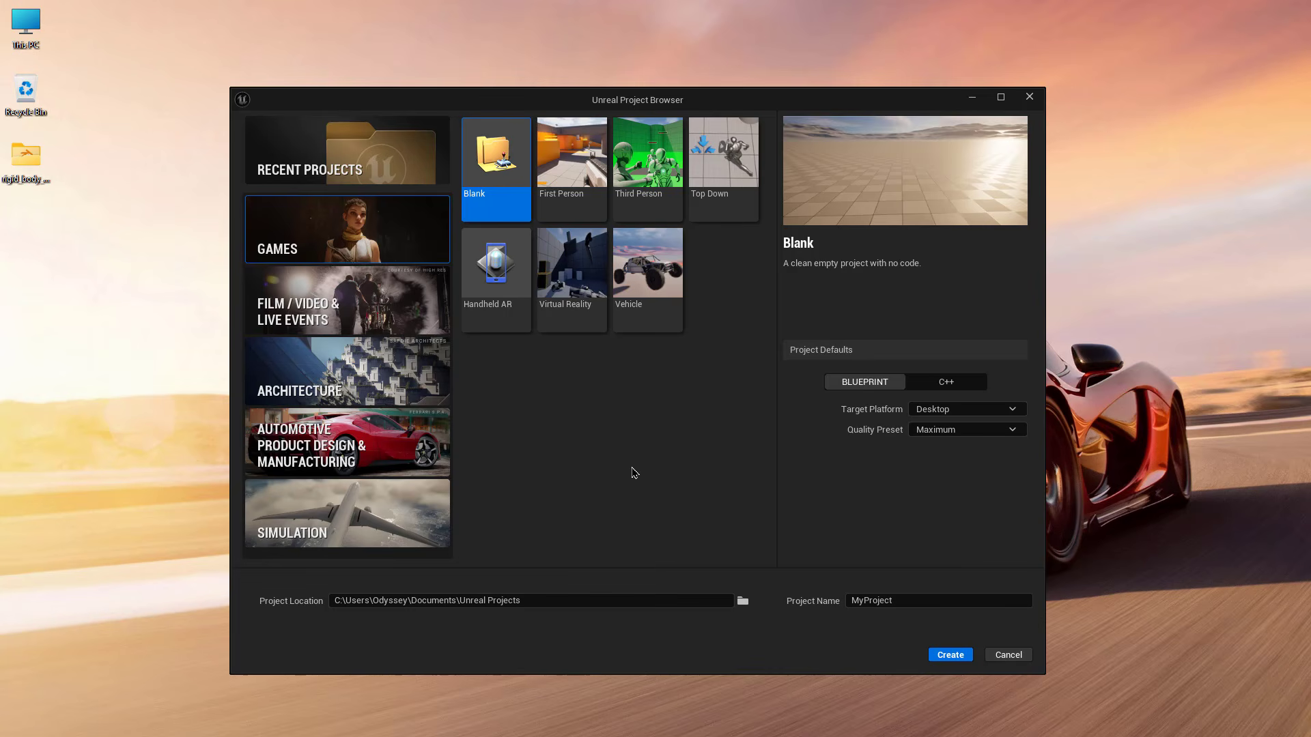
Step: Reposition the Project Browser and look through Recent Projects and the Games, Film, Architecture, Automotive and Simulation templates
mouse_move(586, 104)
mouse_down()
mouse_move(615, 99)
mouse_move(599, 87)
mouse_up()
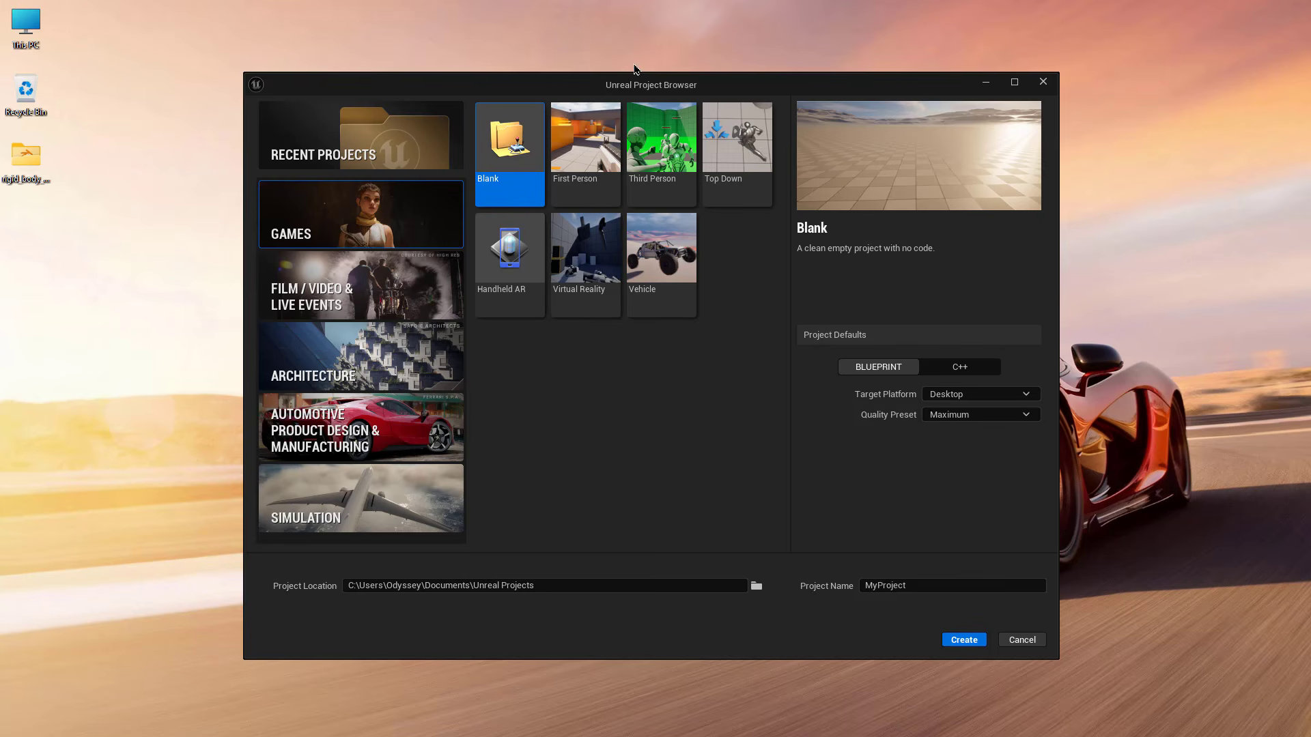
mouse_move(645, 86)
mouse_down()
mouse_move(554, 59)
mouse_move(637, 65)
mouse_move(554, 64)
mouse_move(625, 87)
mouse_up()
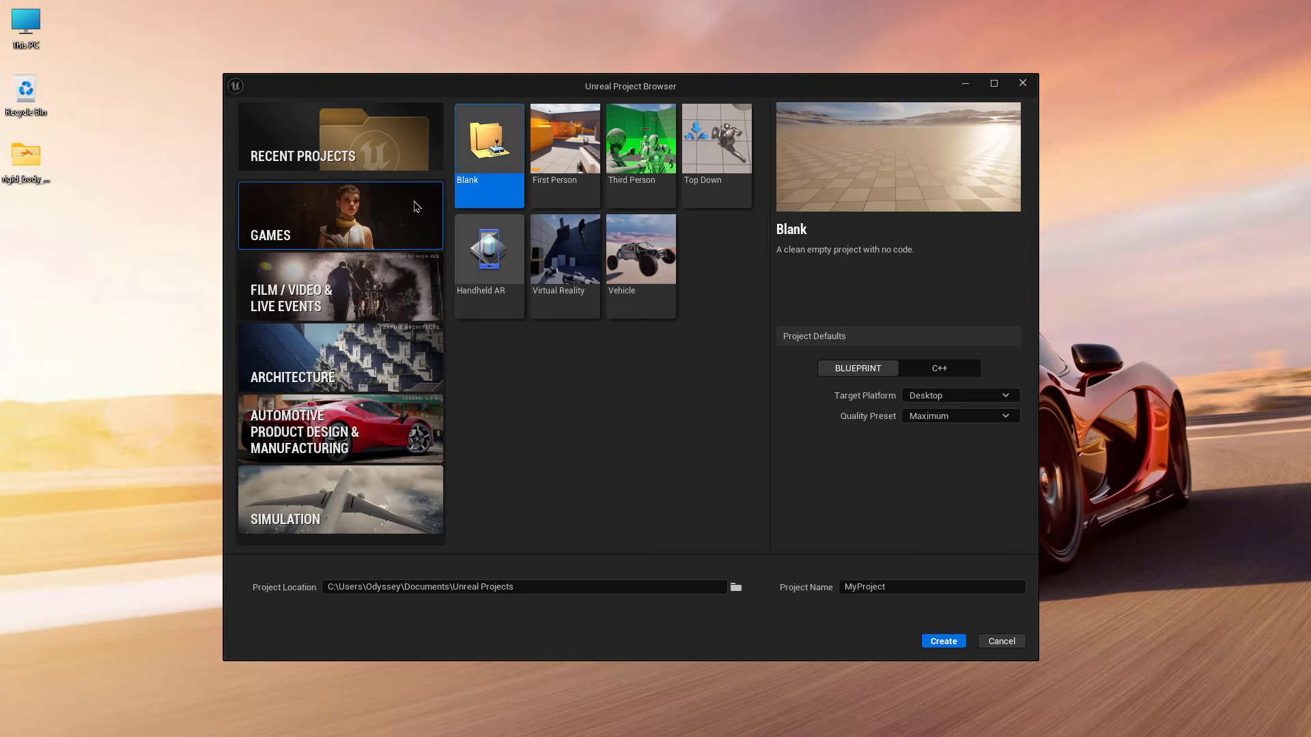
click(316, 153)
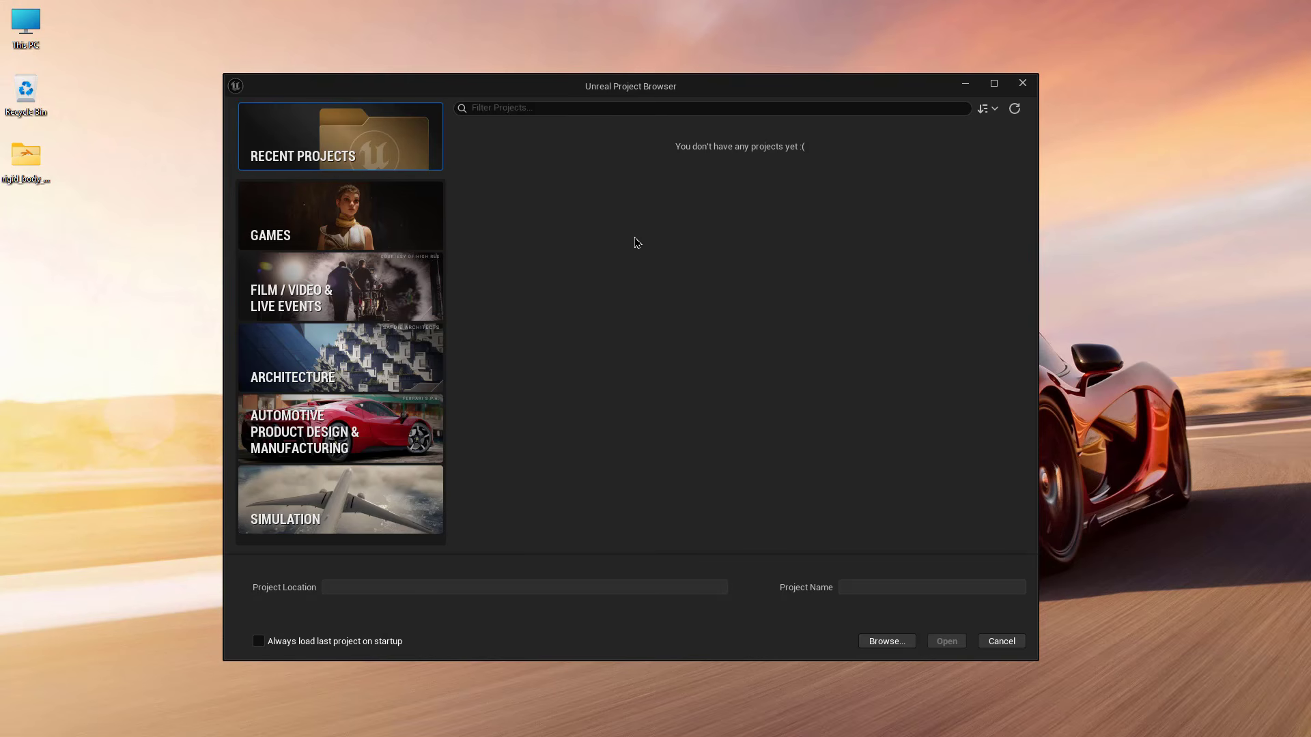
click(351, 221)
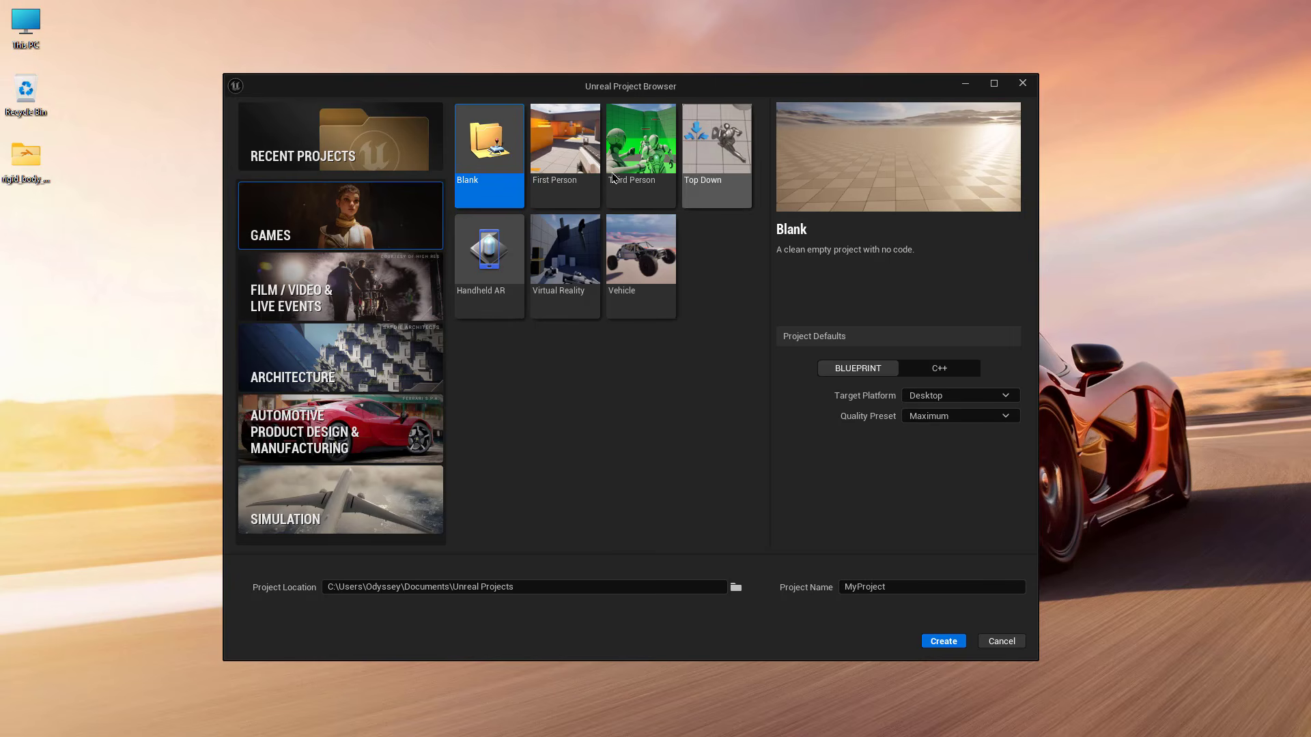
click(354, 273)
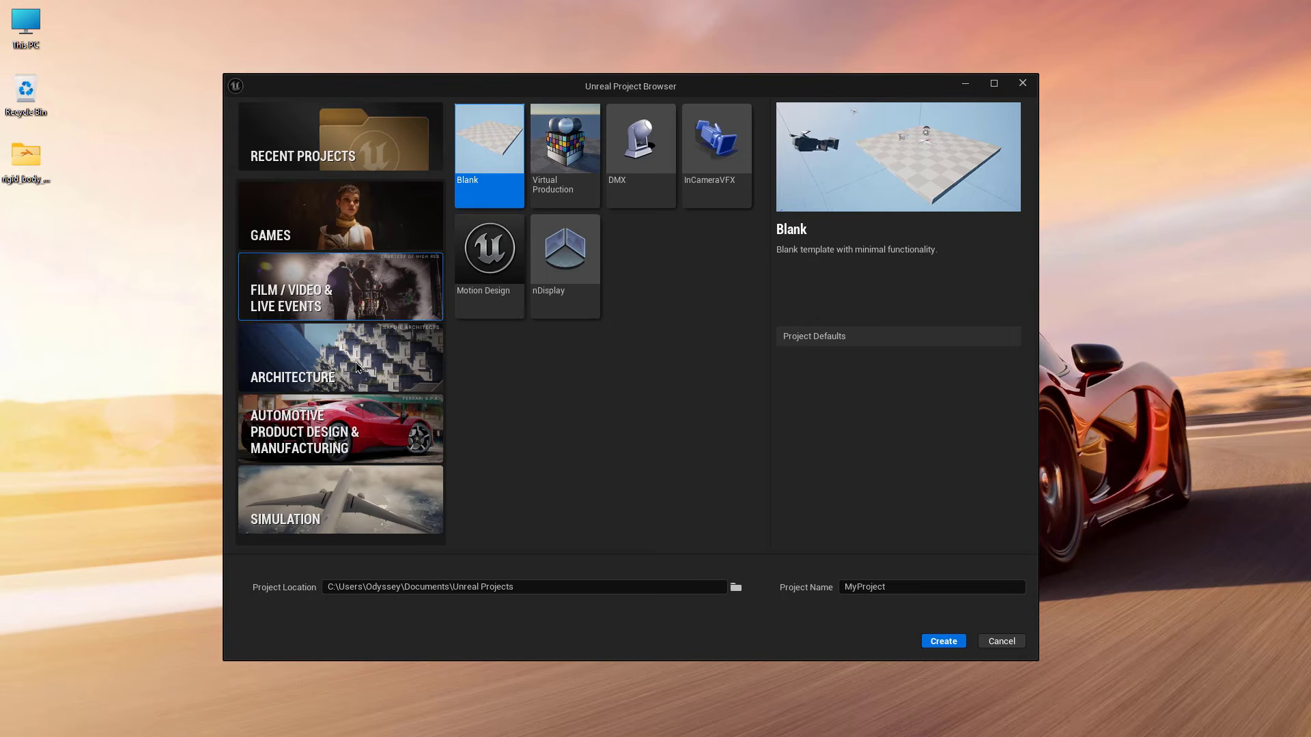
click(358, 362)
click(369, 430)
click(379, 497)
Step: Create a new project named nomla from the Blank template in the Games category
click(326, 218)
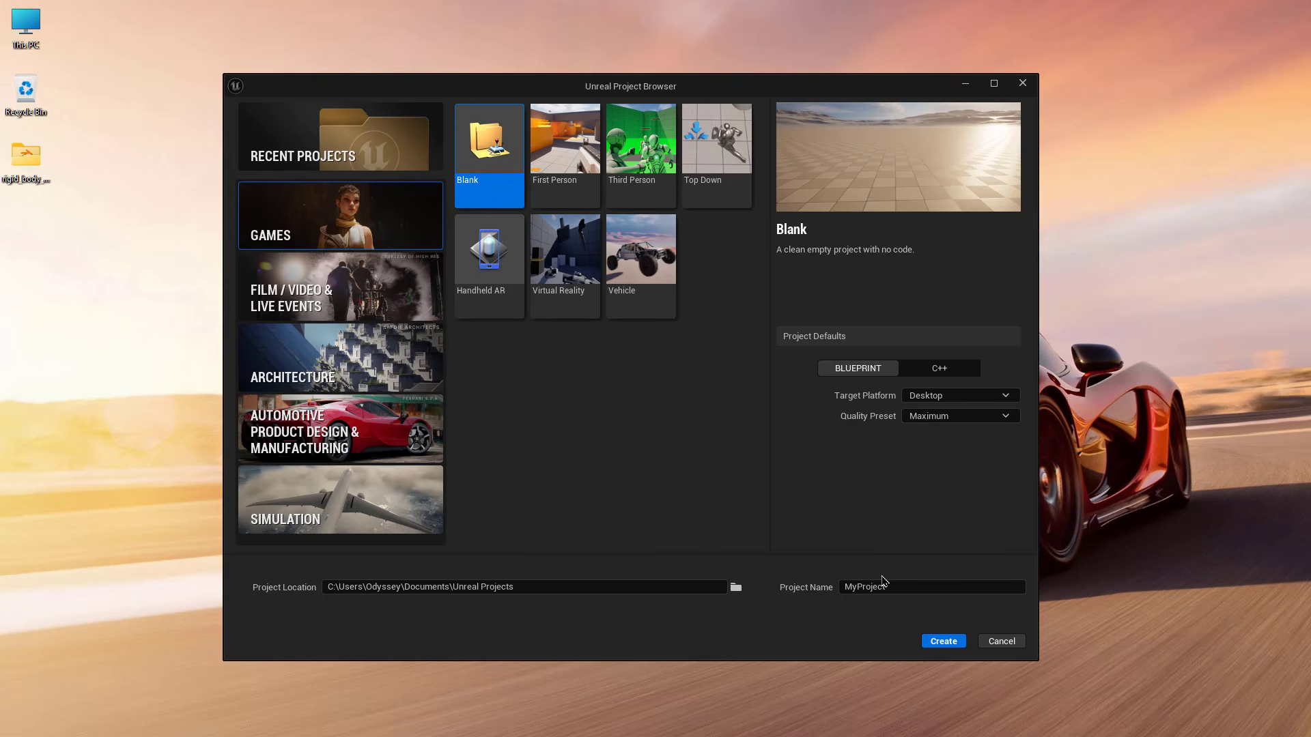
click(903, 586)
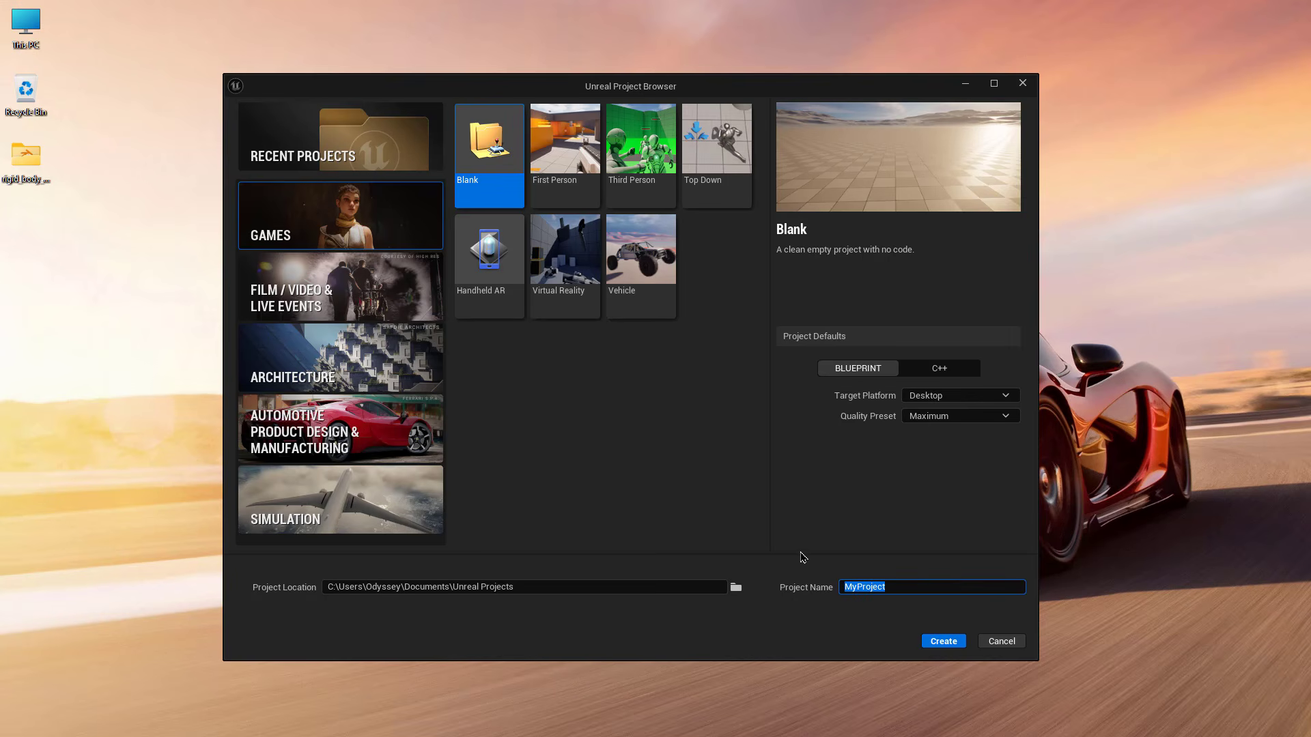
text(nomla)
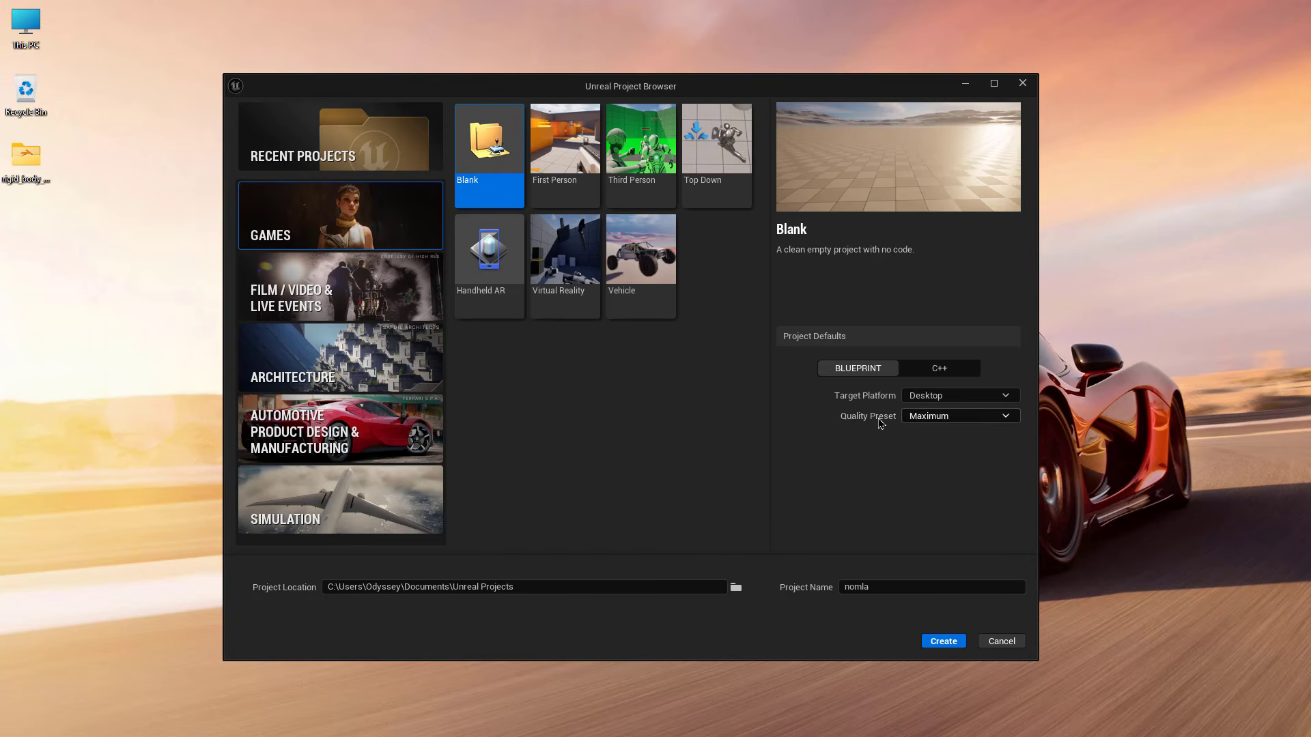
click(939, 647)
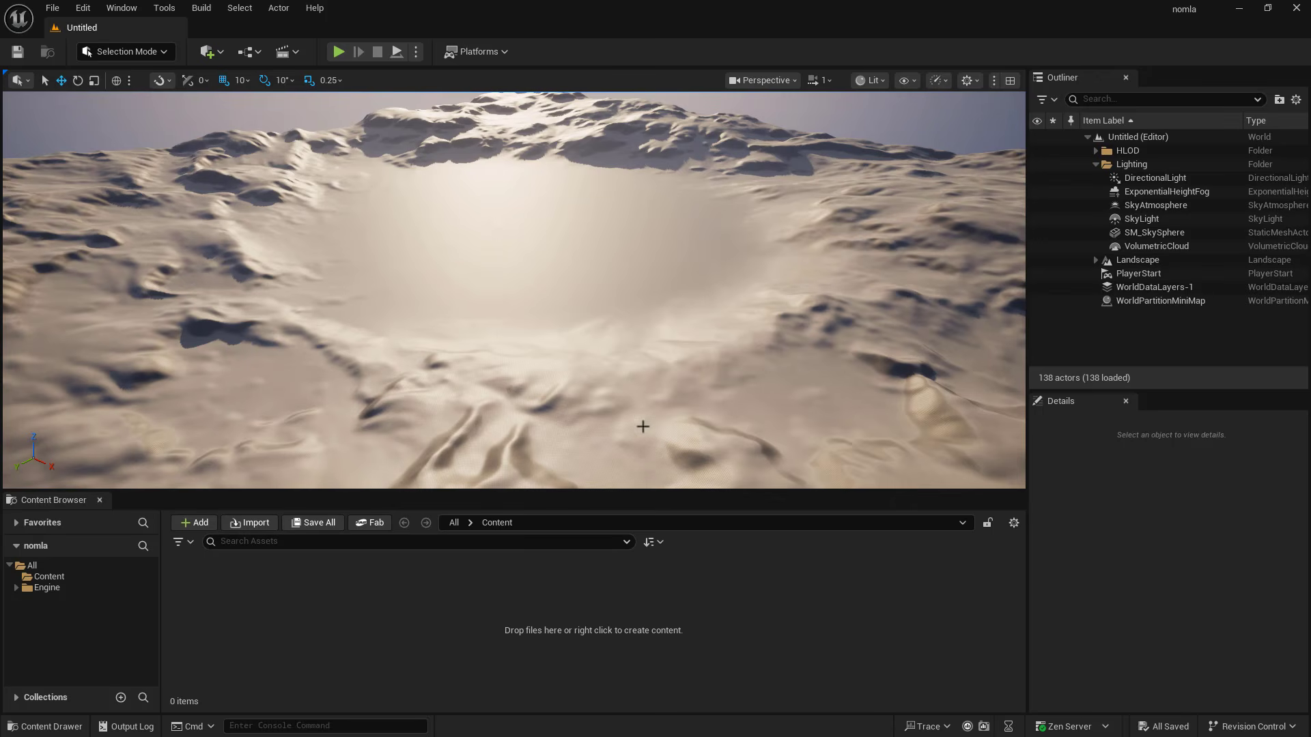
Step: Enlarge the level viewport slightly by shrinking the Content Browser, and look around the landscape
drag(627, 491, 627, 500)
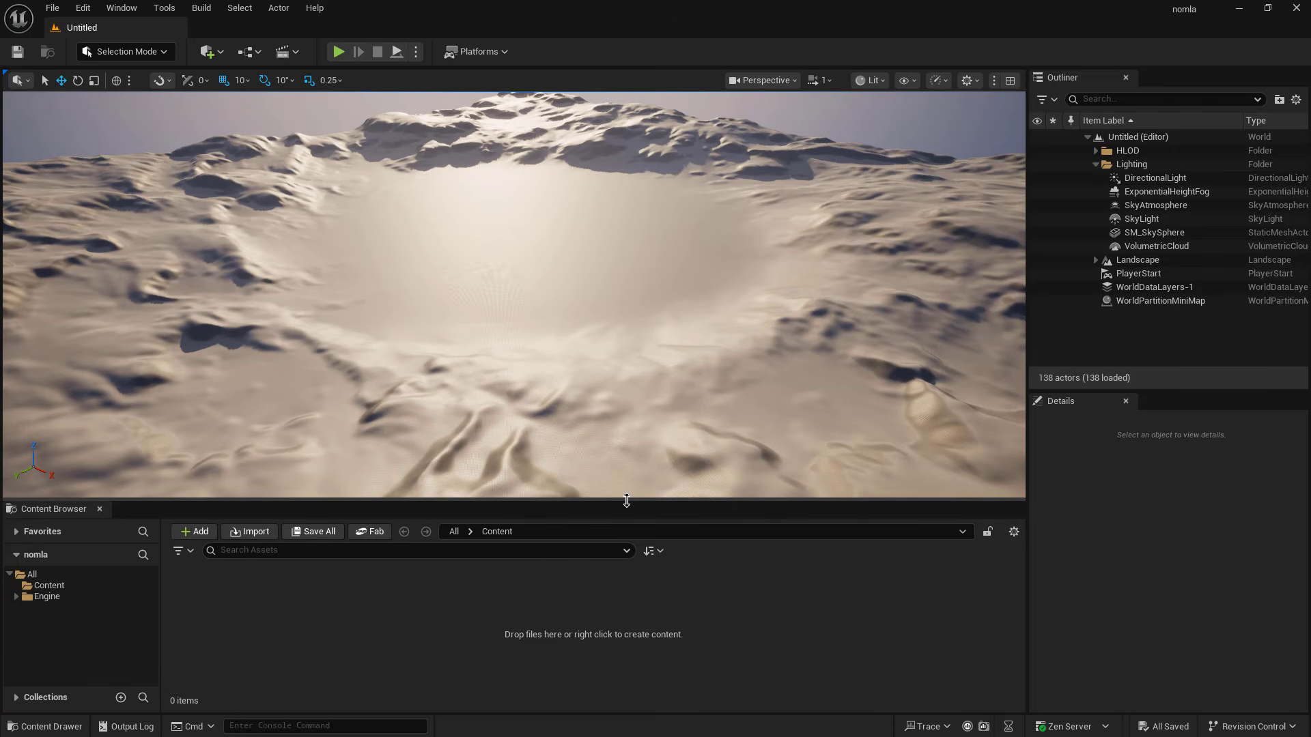
right_drag(539, 305, 559, 353)
right_drag(725, 271, 762, 343)
right_drag(656, 339, 655, 310)
right_drag(509, 238, 503, 233)
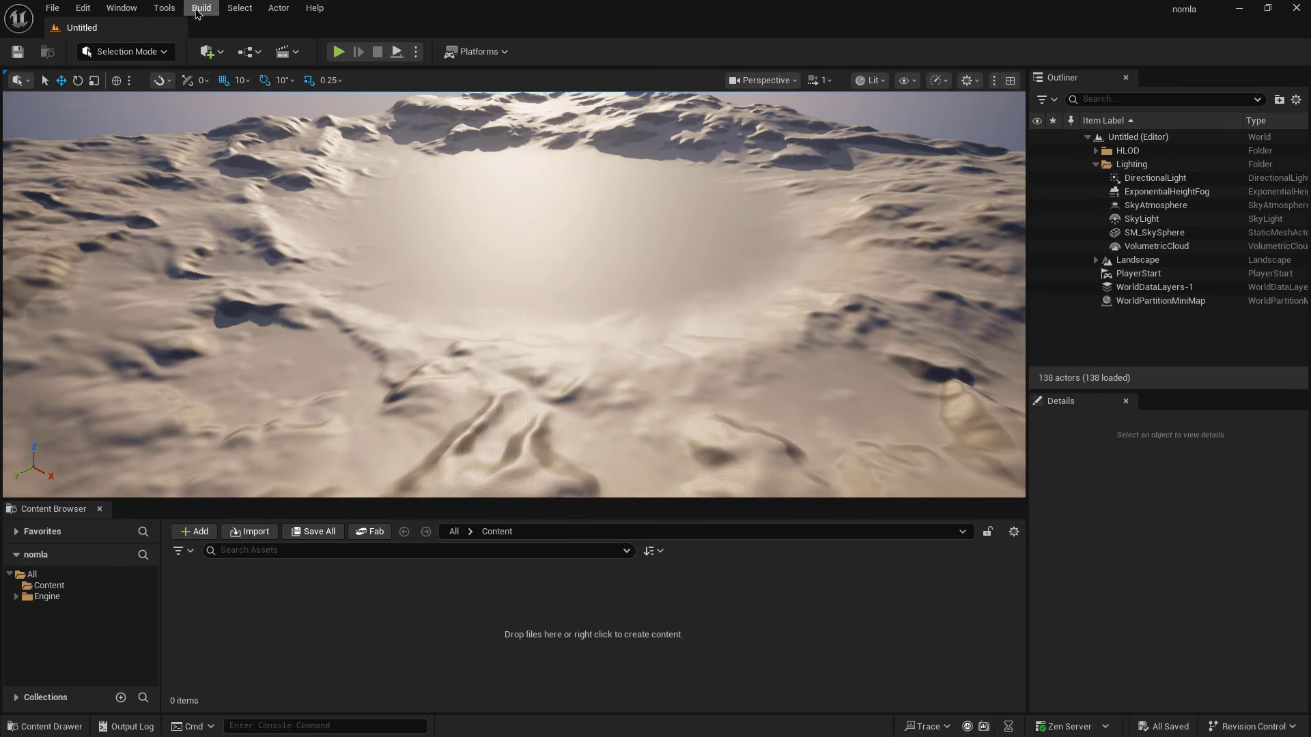
click(50, 8)
click(122, 8)
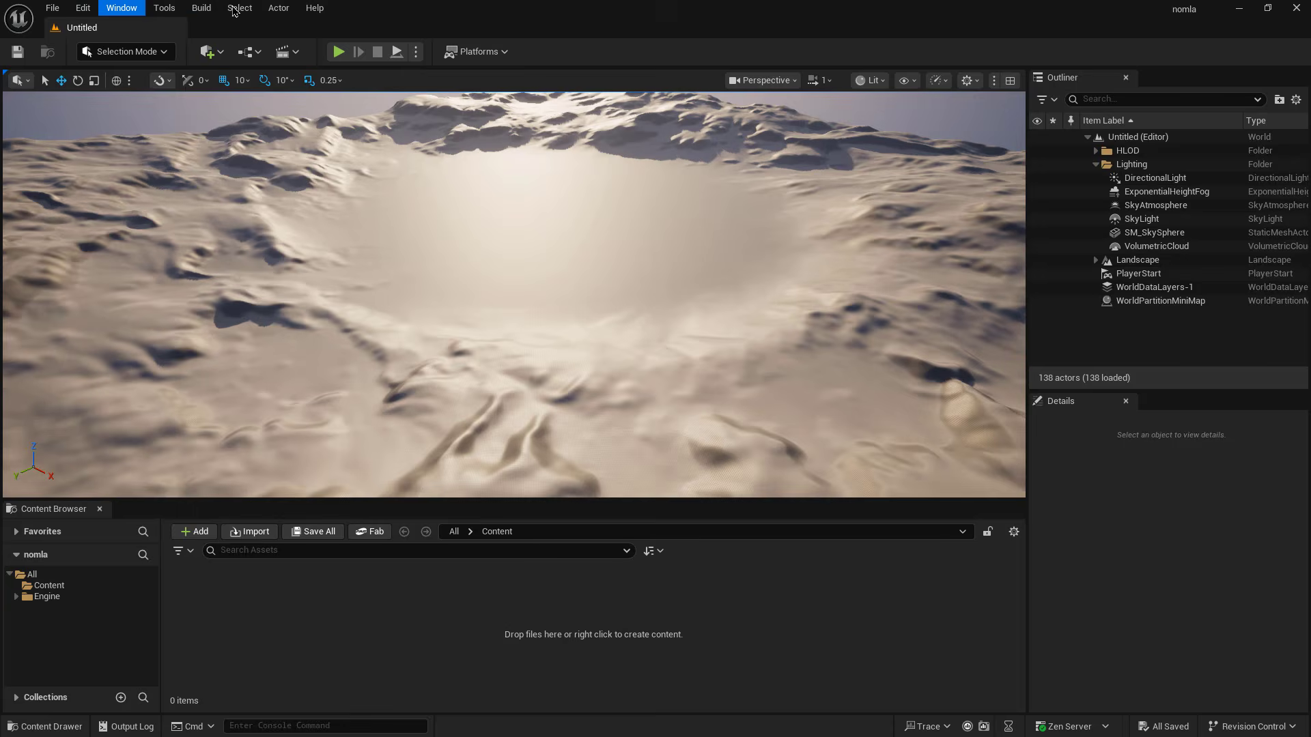
click(315, 8)
click(608, 9)
mouse_move(1182, 15)
right_drag(553, 287, 564, 243)
mouse_move(585, 345)
right_down()
mouse_move(586, 276)
mouse_move(574, 349)
mouse_move(579, 321)
right_up()
right_drag(478, 221, 481, 321)
mouse_move(498, 260)
right_down()
mouse_move(529, 256)
mouse_move(499, 260)
right_up()
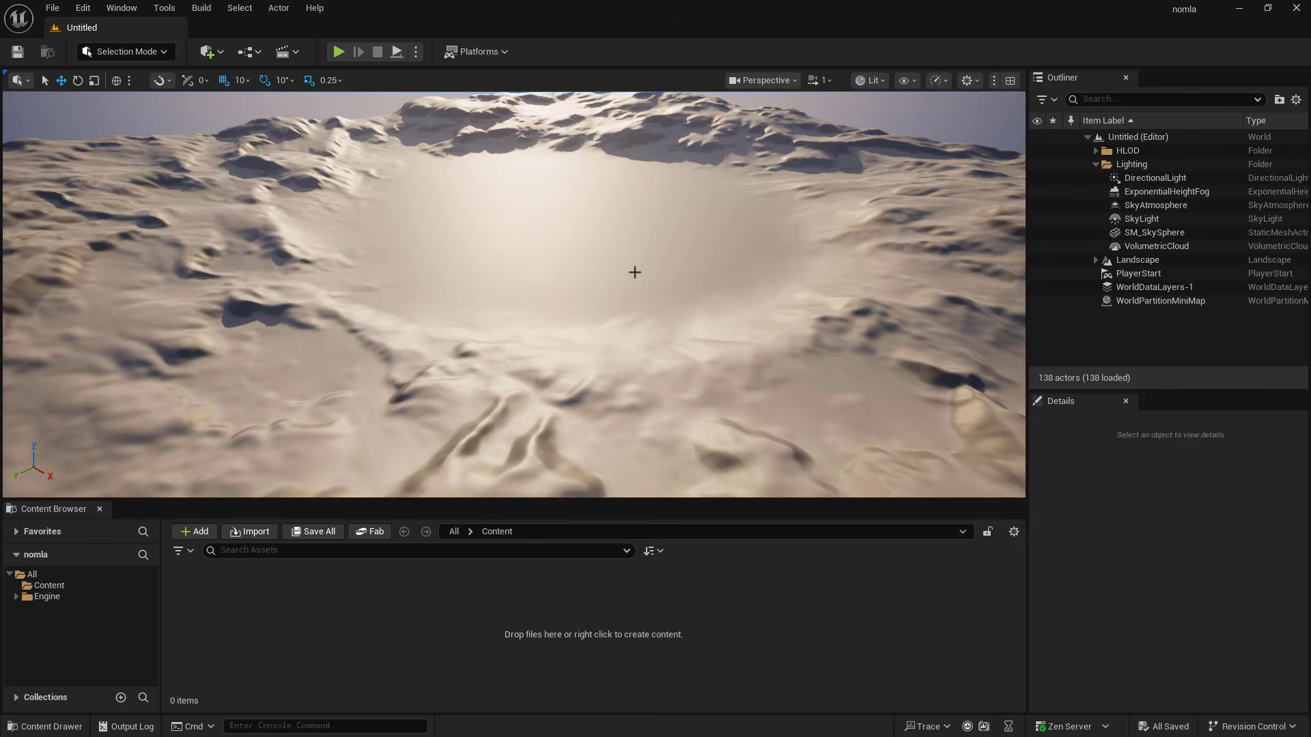
Step: Hide the Landscape actor in the level
right_drag(557, 270, 579, 290)
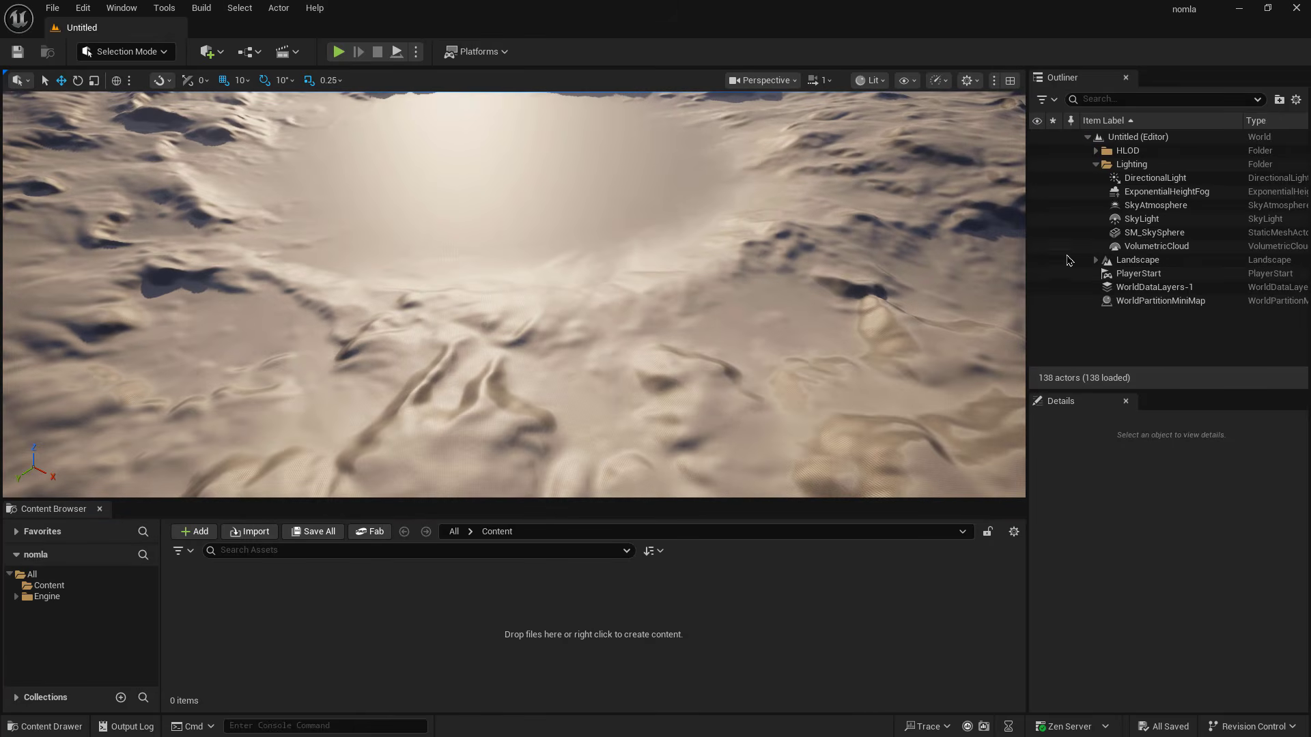
right_drag(782, 295, 792, 254)
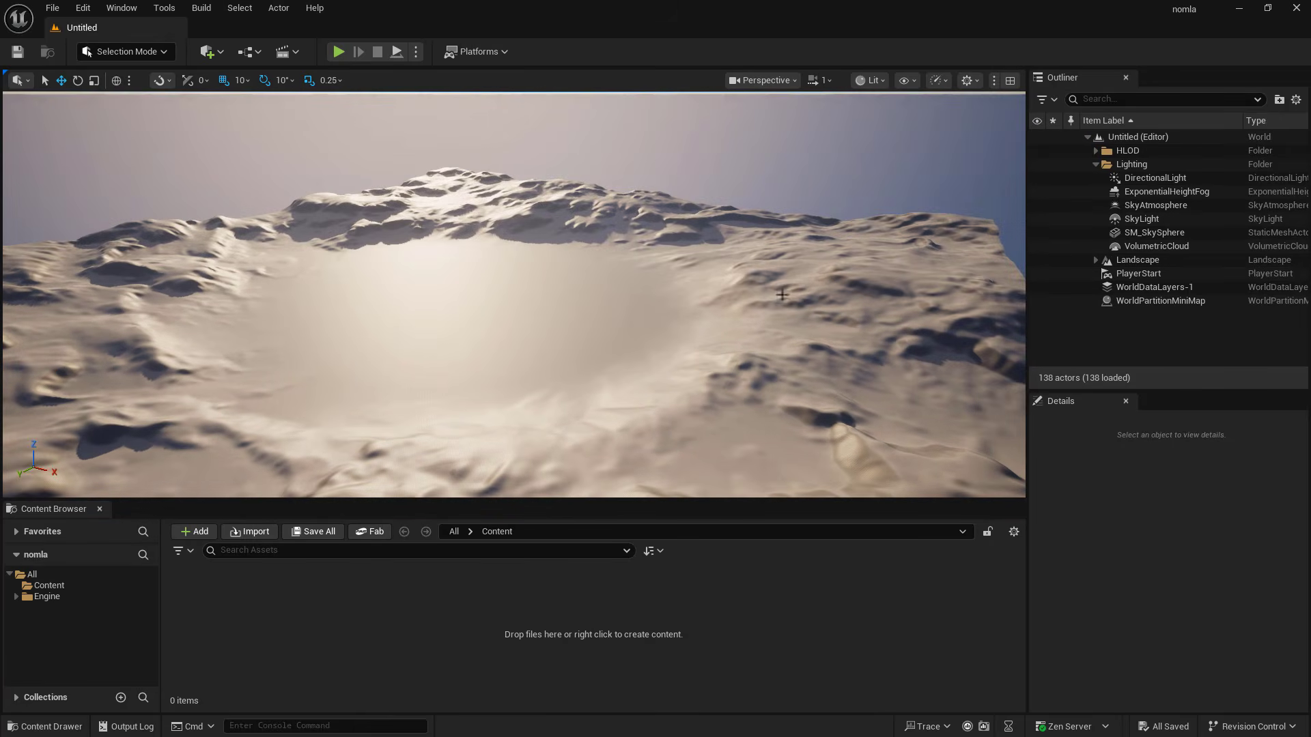
click(1124, 263)
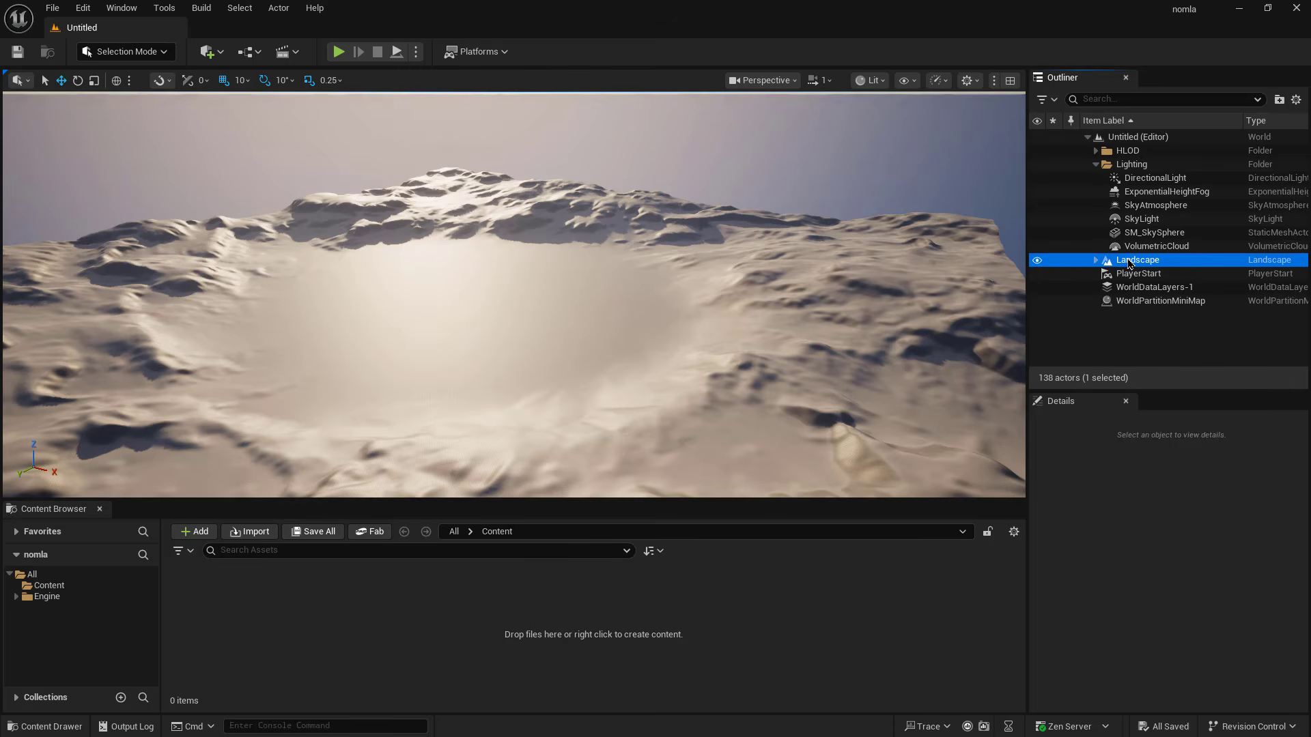
key(h)
right_drag(597, 288, 649, 260)
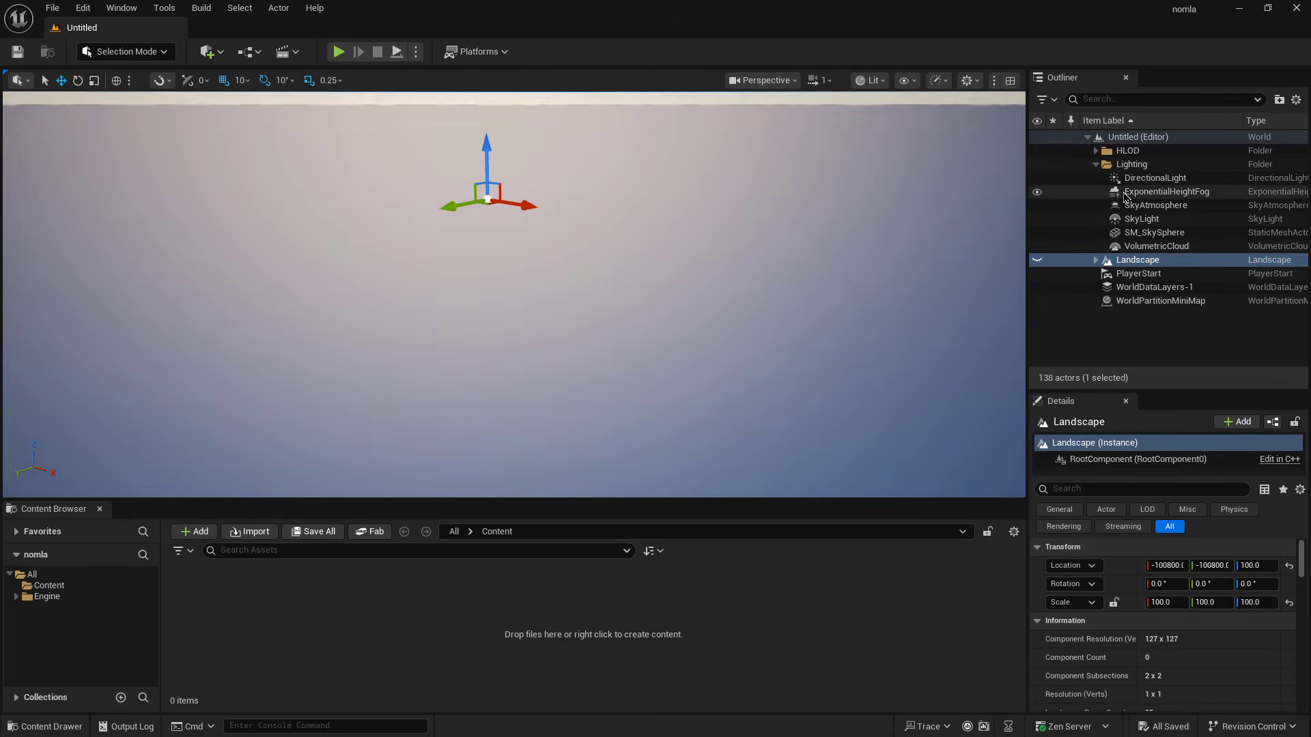
Step: Toggle the DirectionalLight's visibility off and on, and make the Landscape visible again
click(1037, 178)
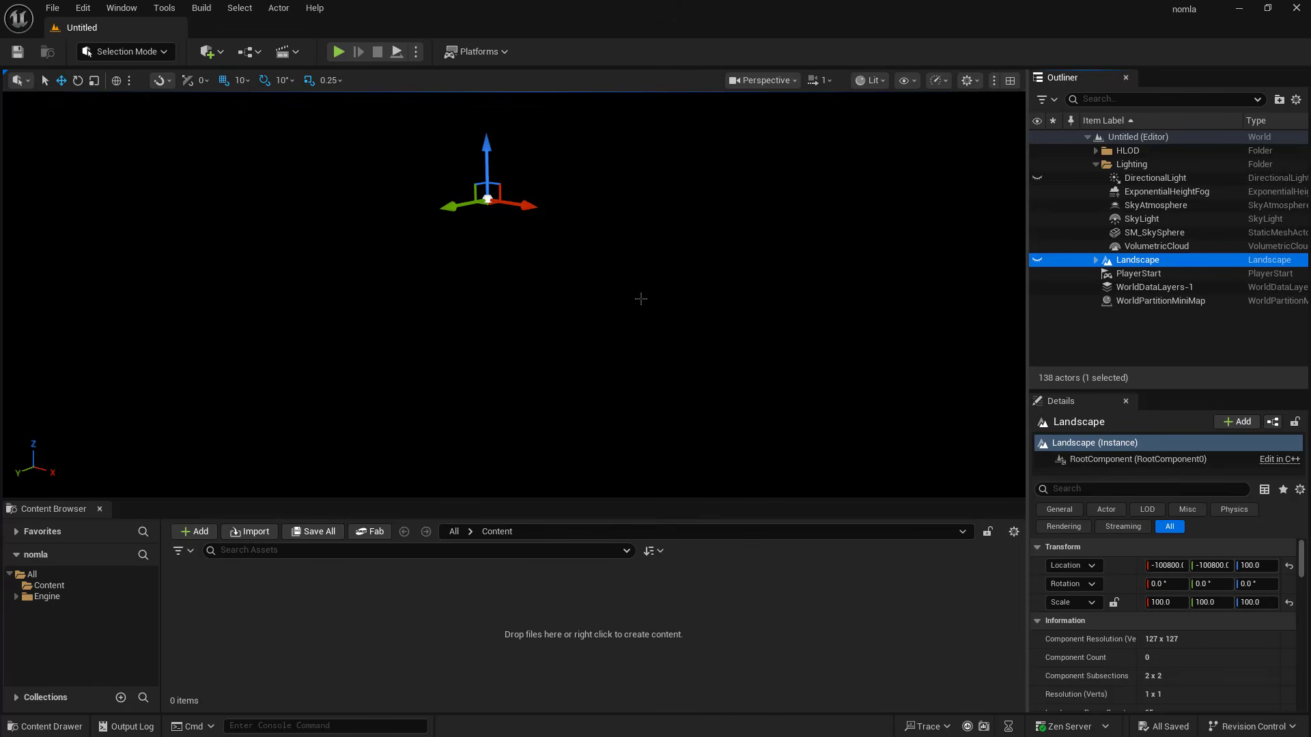
right_drag(638, 295, 844, 269)
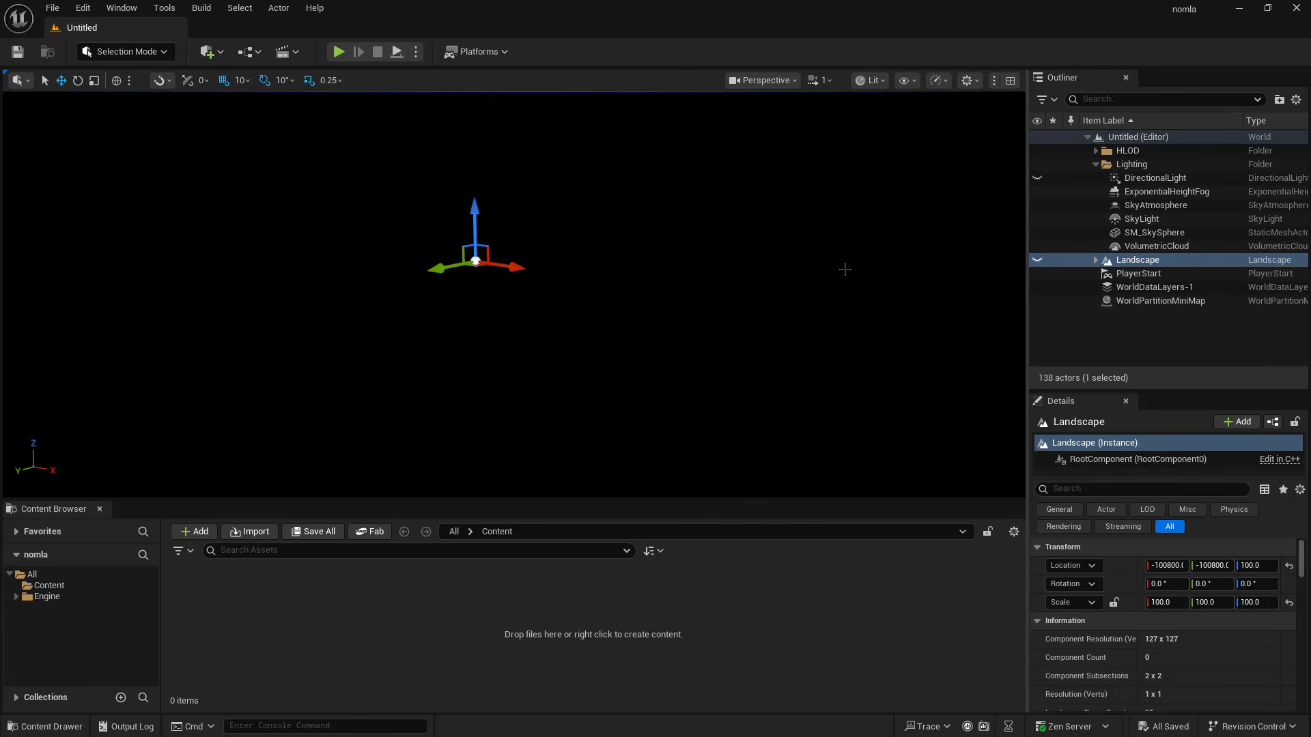
click(1037, 179)
click(1037, 178)
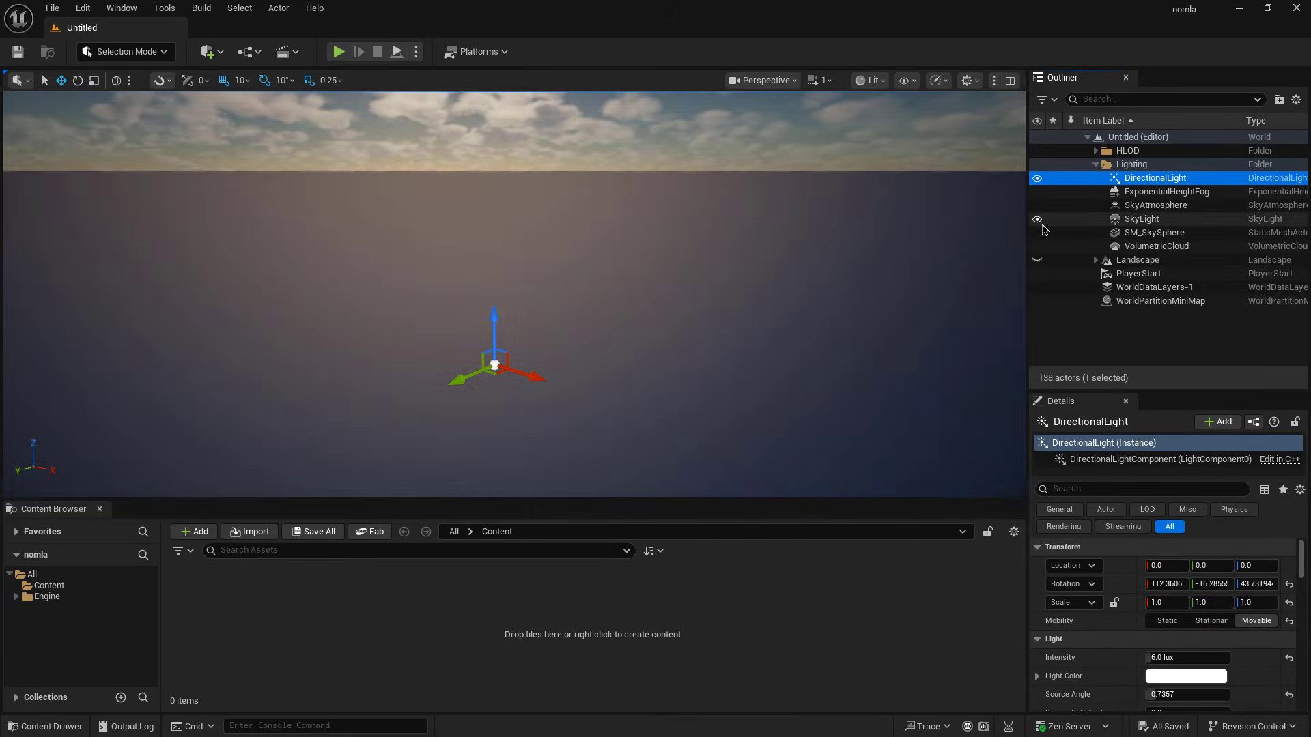
click(1037, 260)
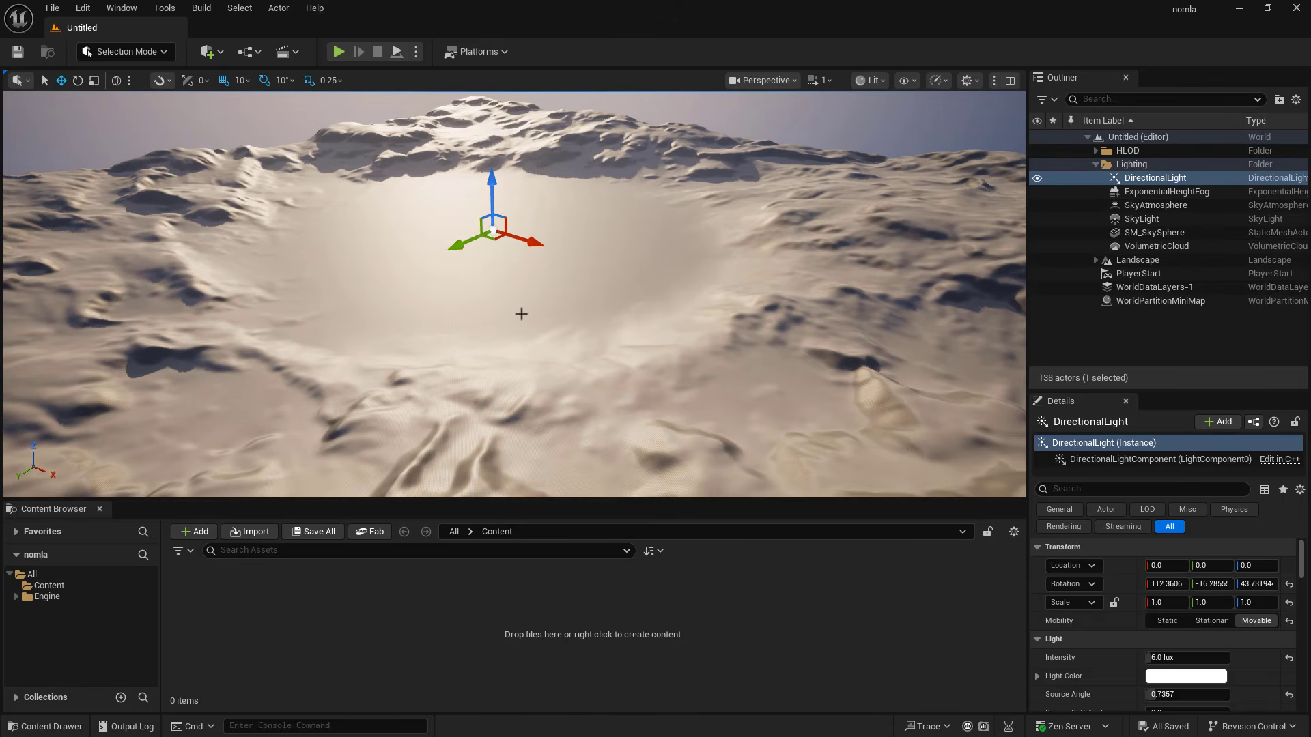
right_drag(589, 330, 587, 325)
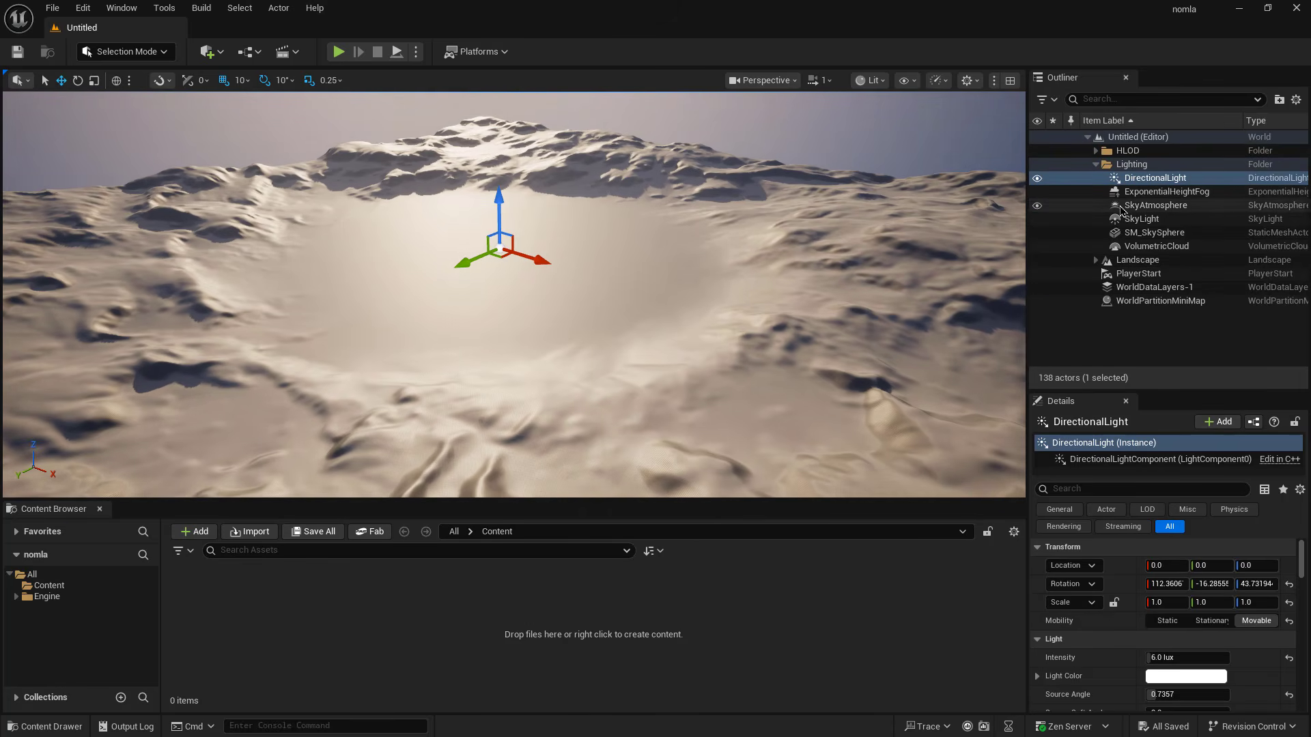
mouse_move(724, 237)
right_down()
mouse_move(740, 262)
mouse_move(717, 273)
mouse_move(716, 260)
right_up()
right_drag(756, 371, 757, 355)
right_drag(671, 304, 724, 348)
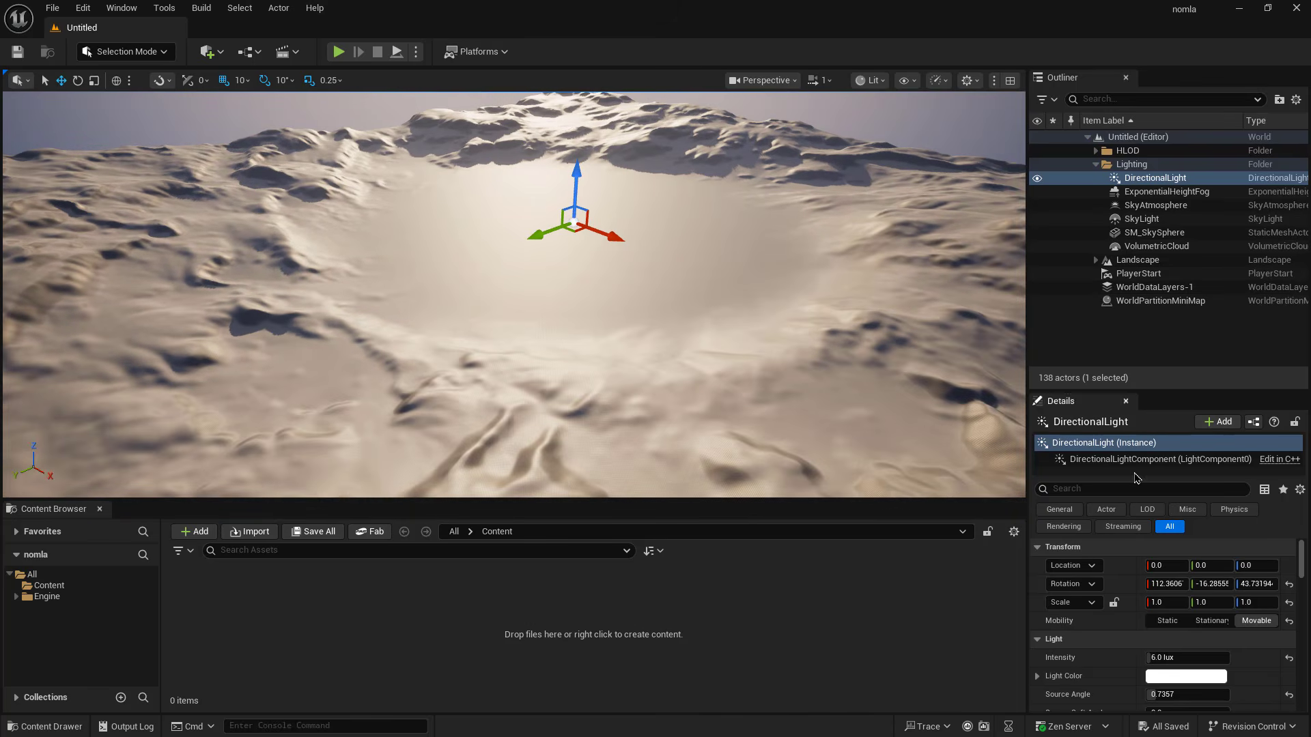
Step: Enlarge the Details panel by shrinking the Outliner, and look through the properties of the ExponentialHeightFog and SkyLight actors
drag(1161, 390, 1156, 362)
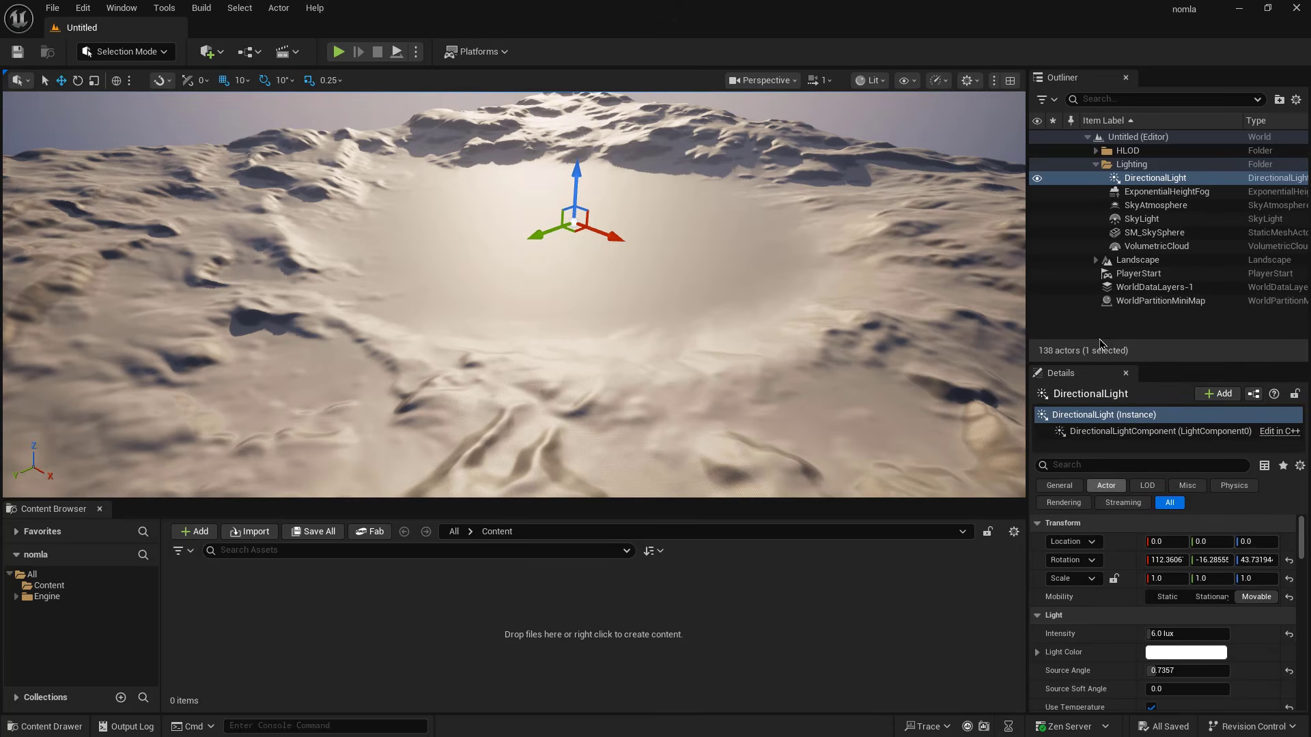
click(1166, 192)
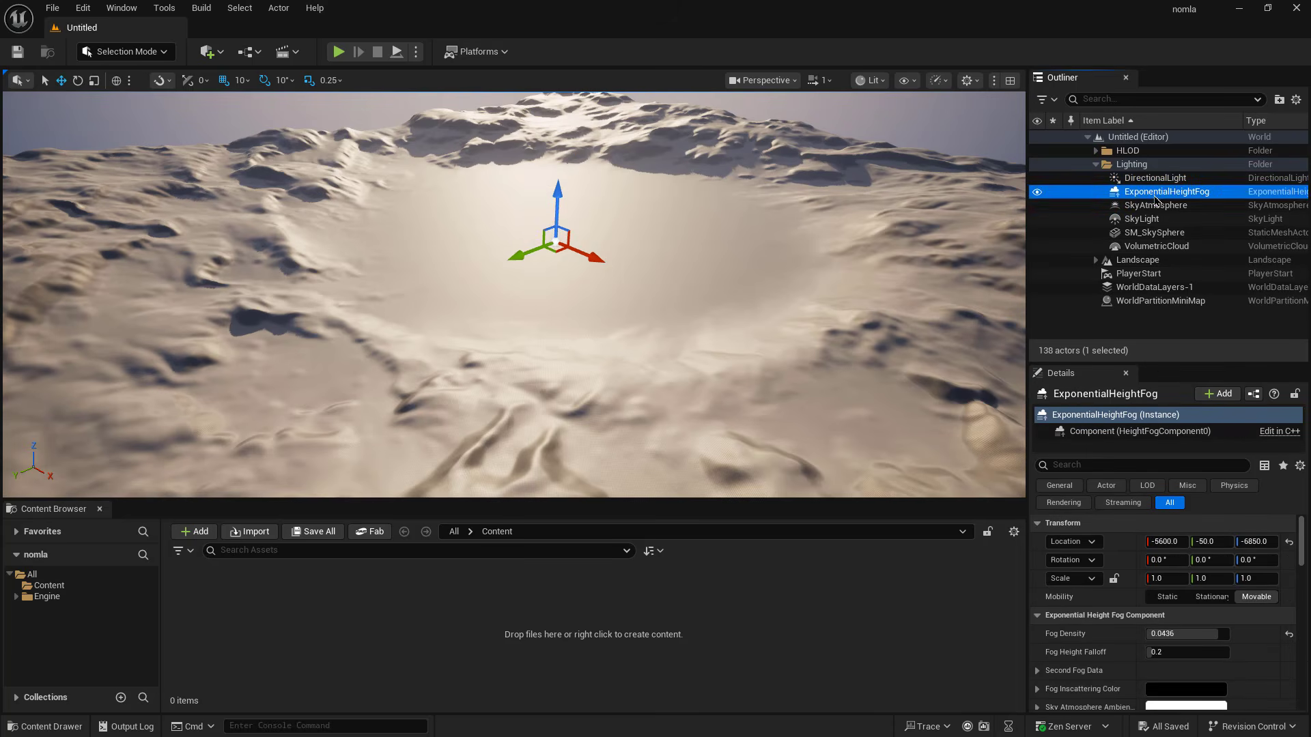
click(1152, 219)
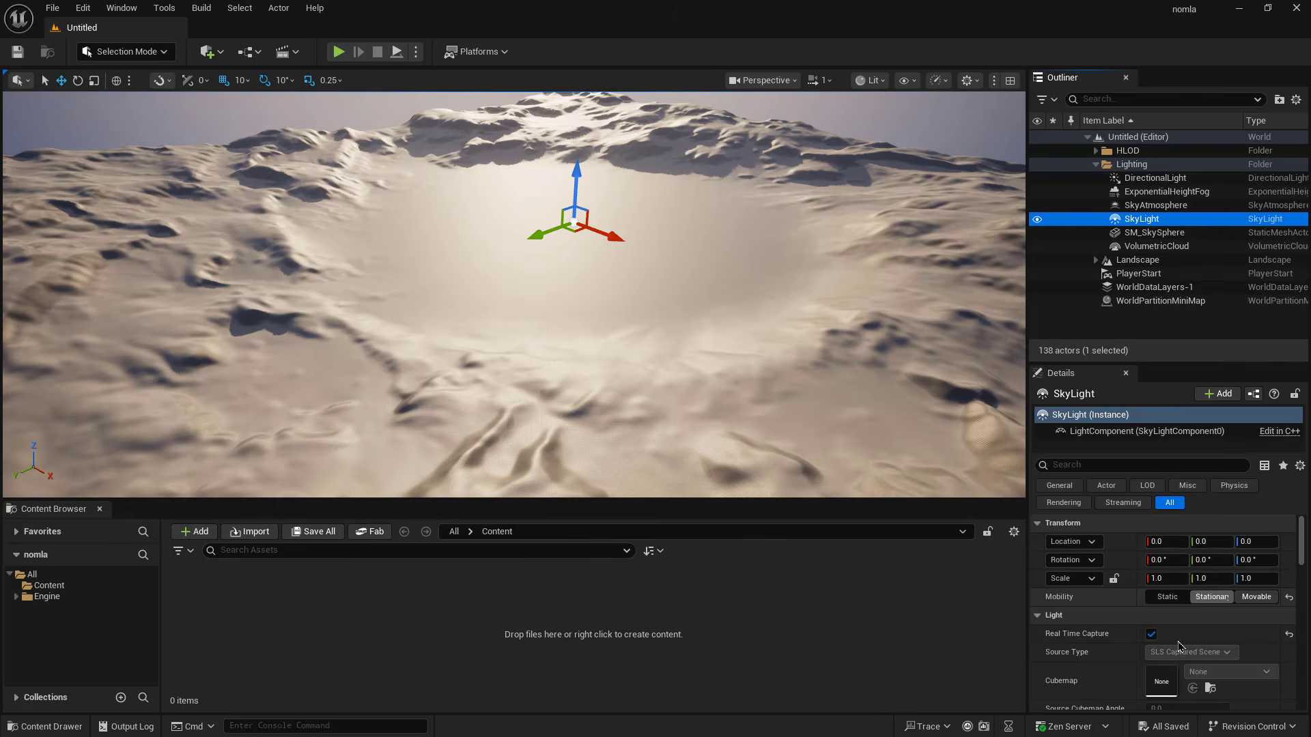
scroll(1119, 618, down, 5)
scroll(1118, 622, up, 4)
scroll(1116, 622, up, 1)
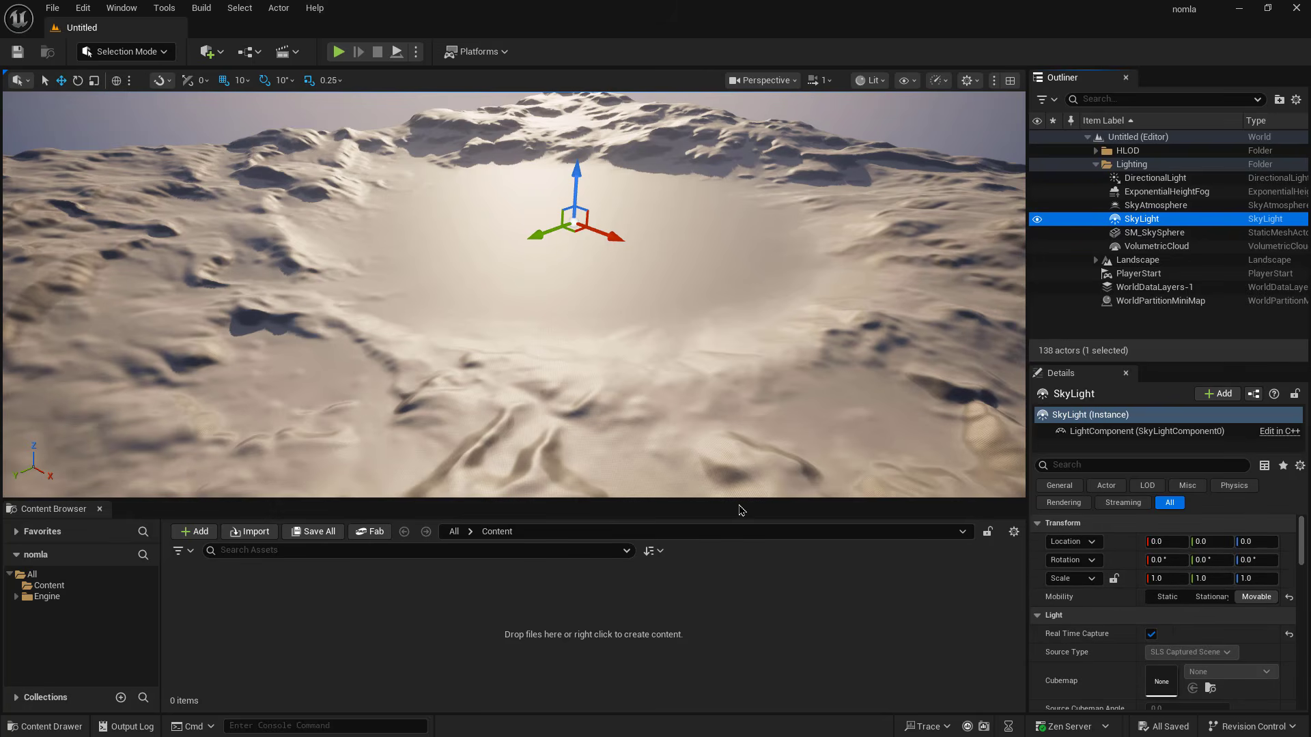
Step: Enlarge the Content Browser slightly and look through the project's Engine folder, returning to the Content folder
drag(736, 501, 720, 495)
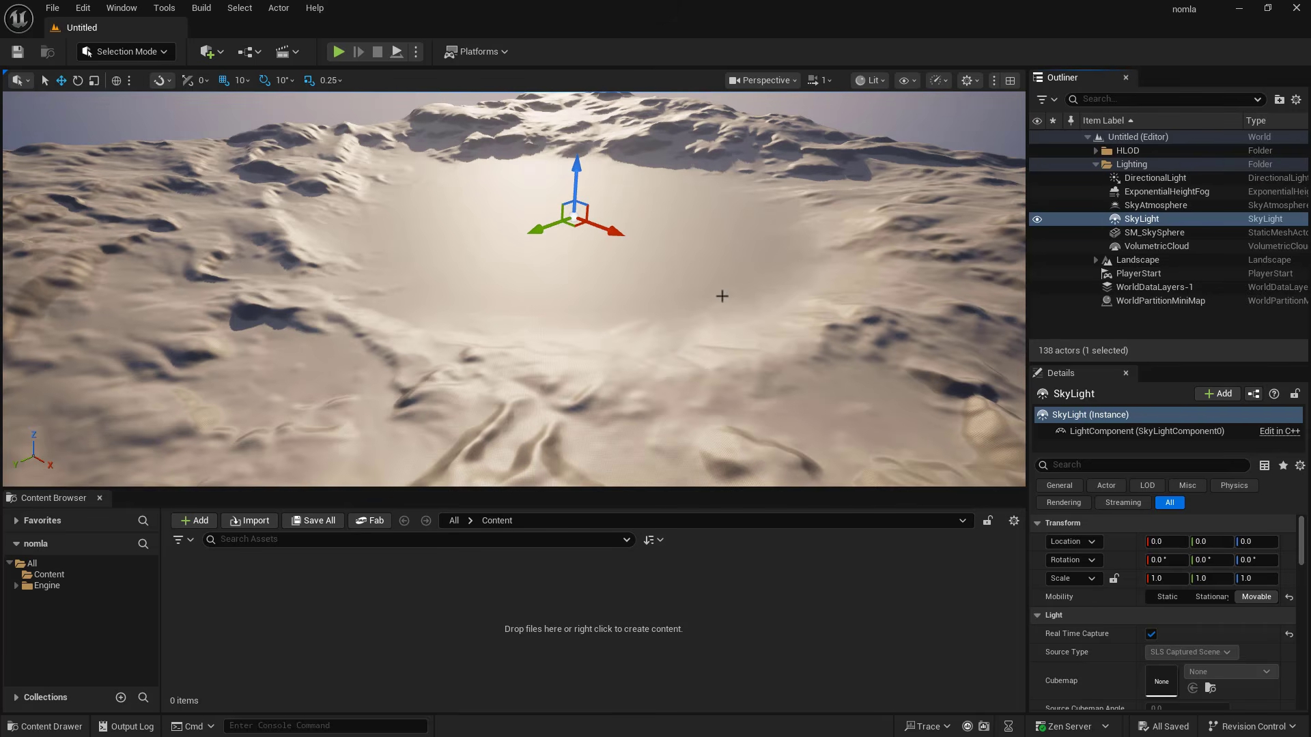
mouse_move(723, 296)
right_down()
mouse_move(733, 250)
mouse_move(711, 300)
right_up()
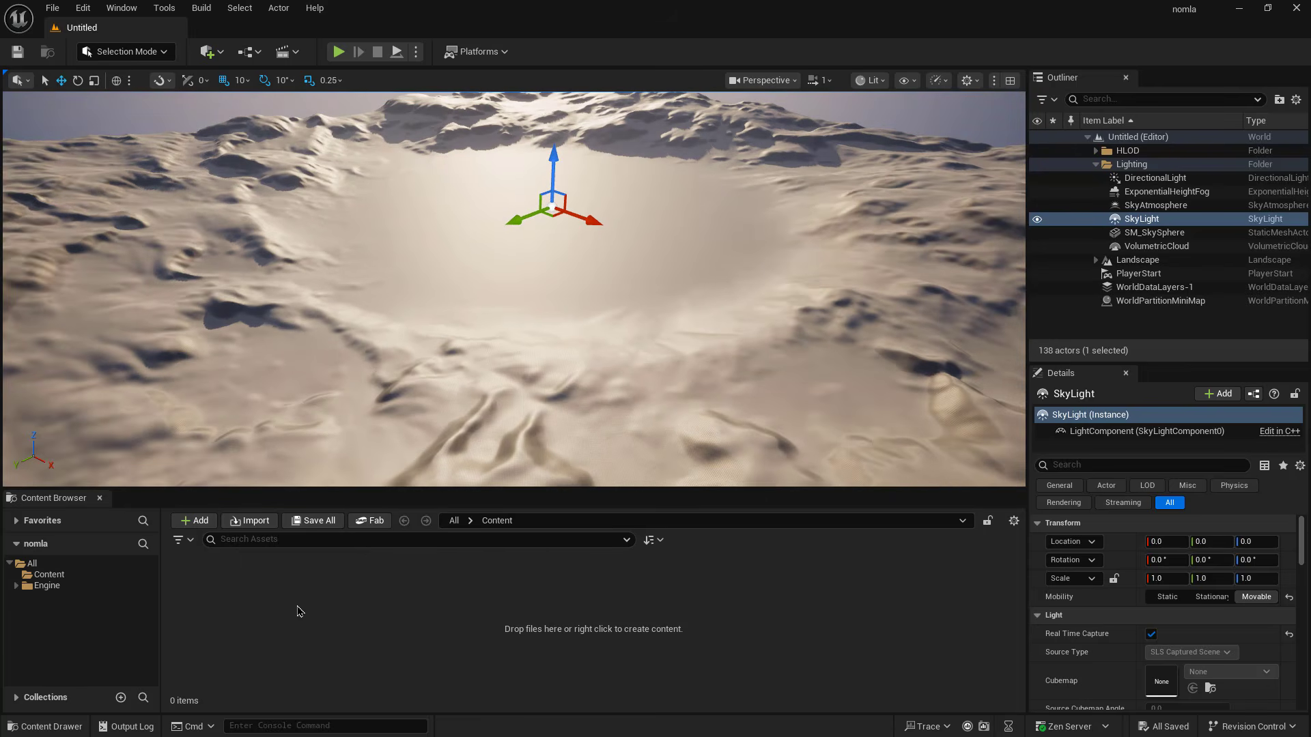
click(49, 574)
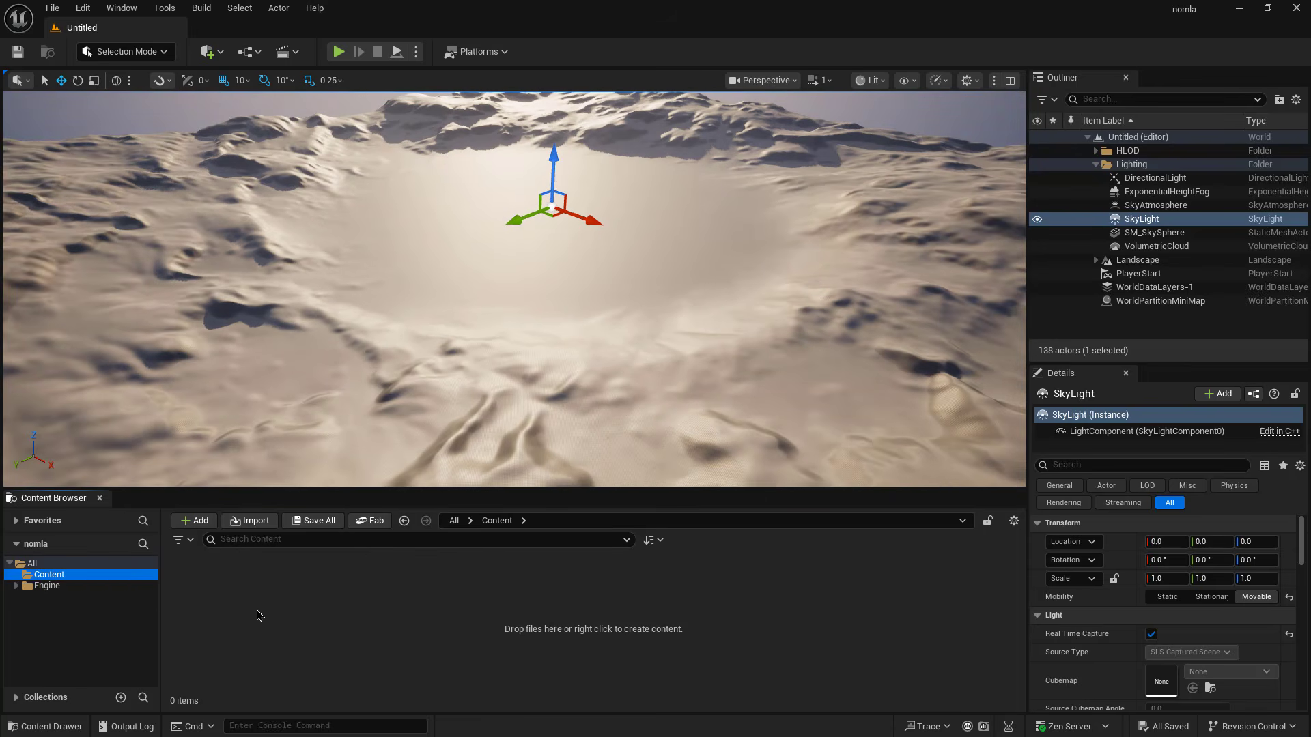
click(45, 586)
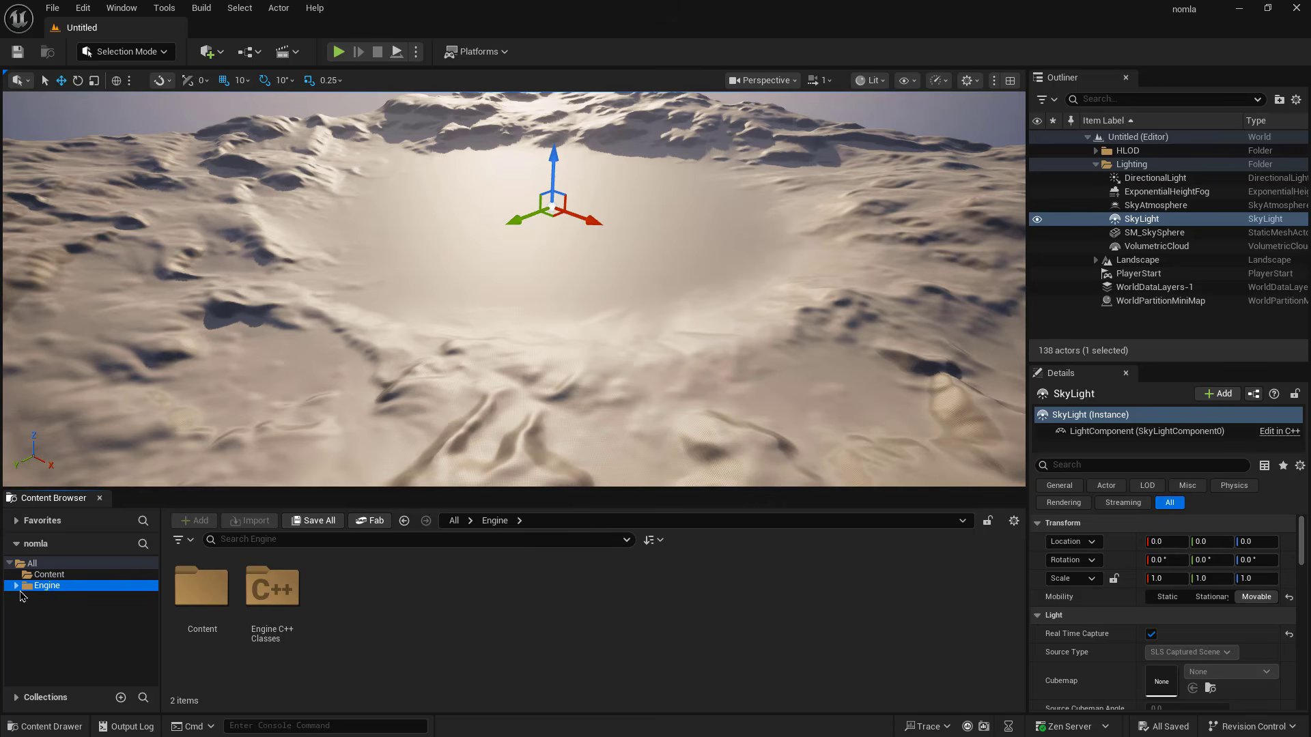
click(16, 586)
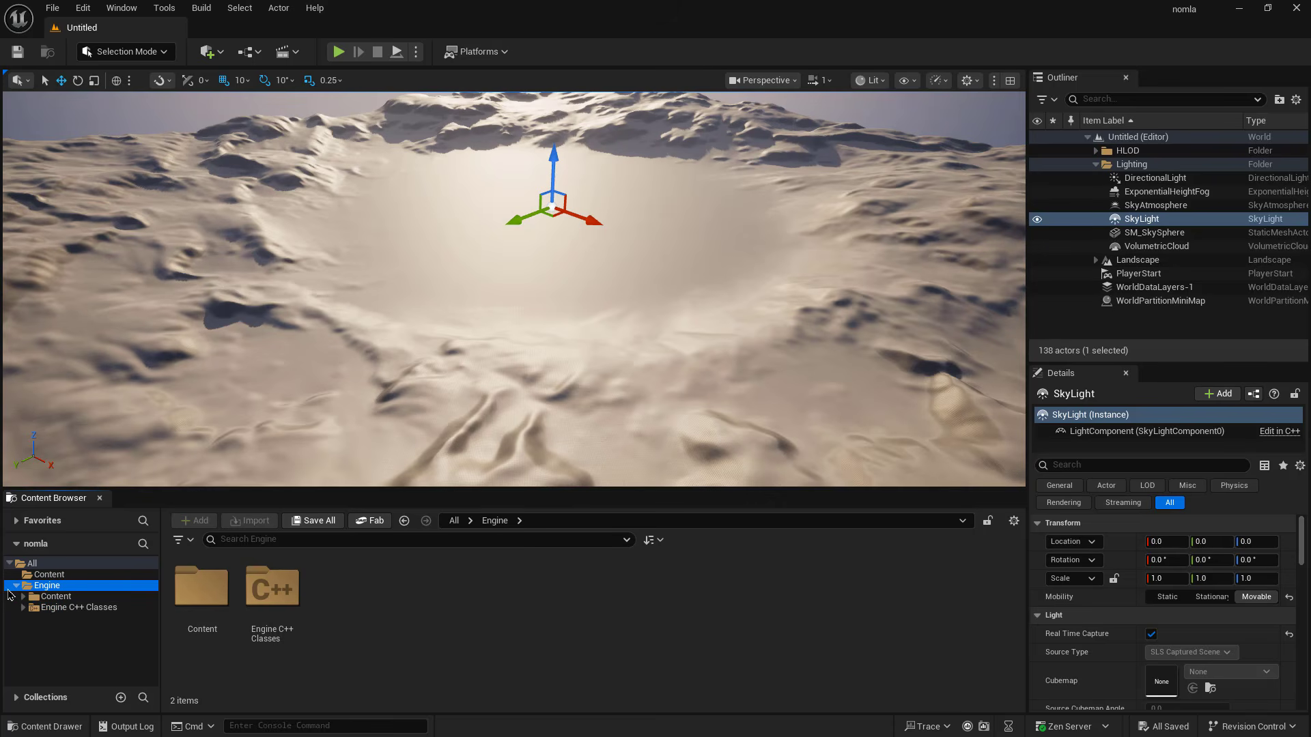
click(15, 587)
click(41, 574)
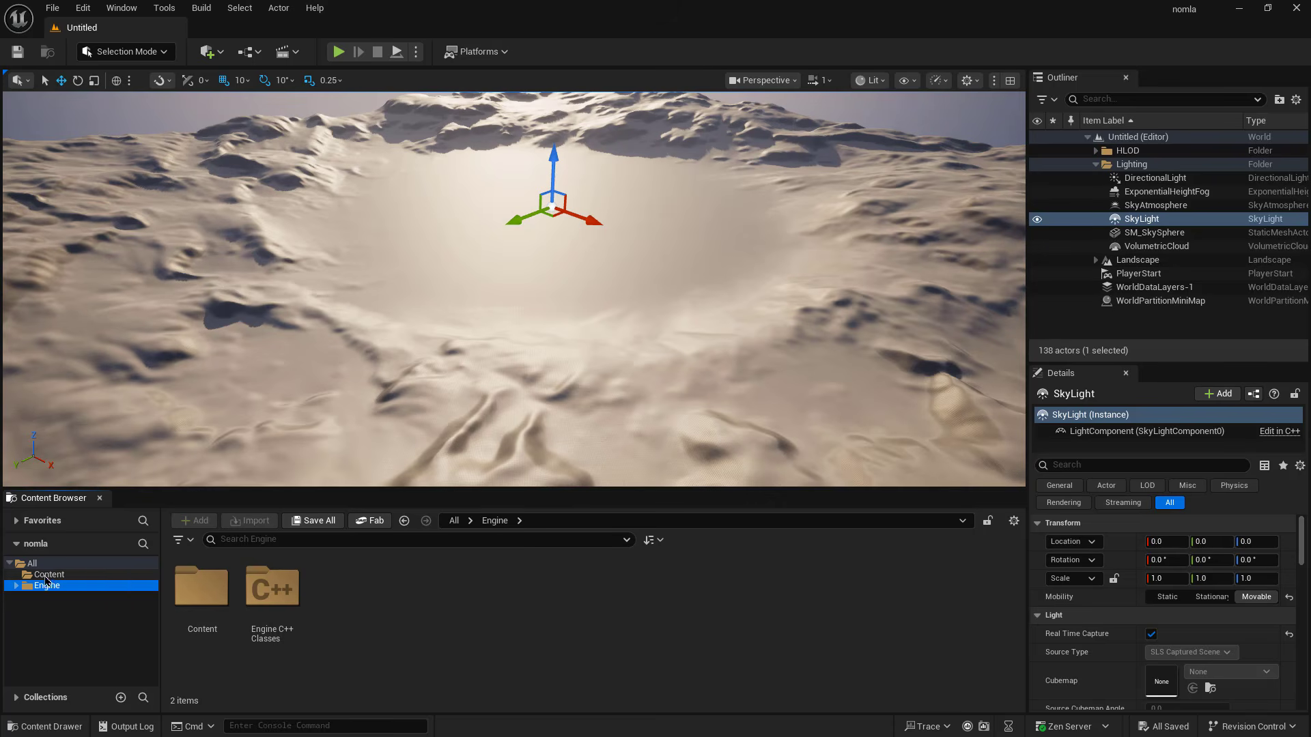
click(585, 620)
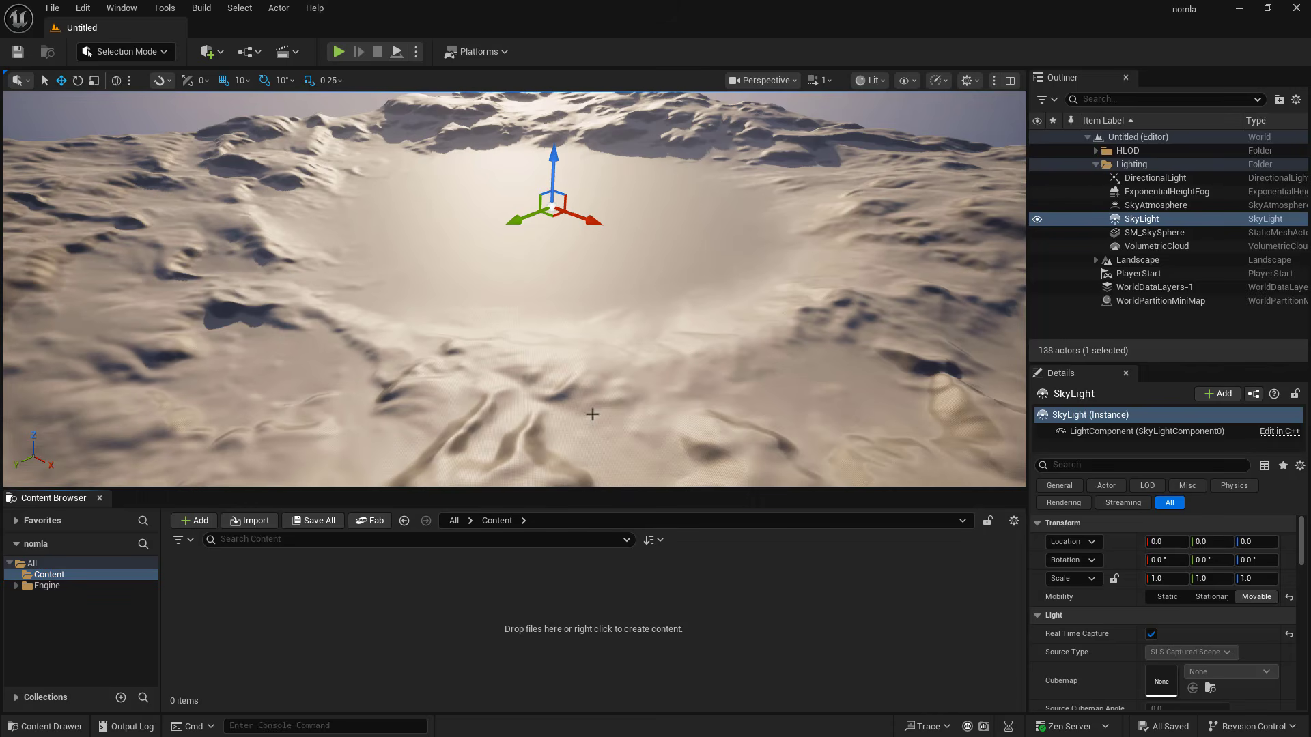
mouse_move(572, 315)
right_down()
mouse_move(581, 284)
mouse_move(583, 320)
right_up()
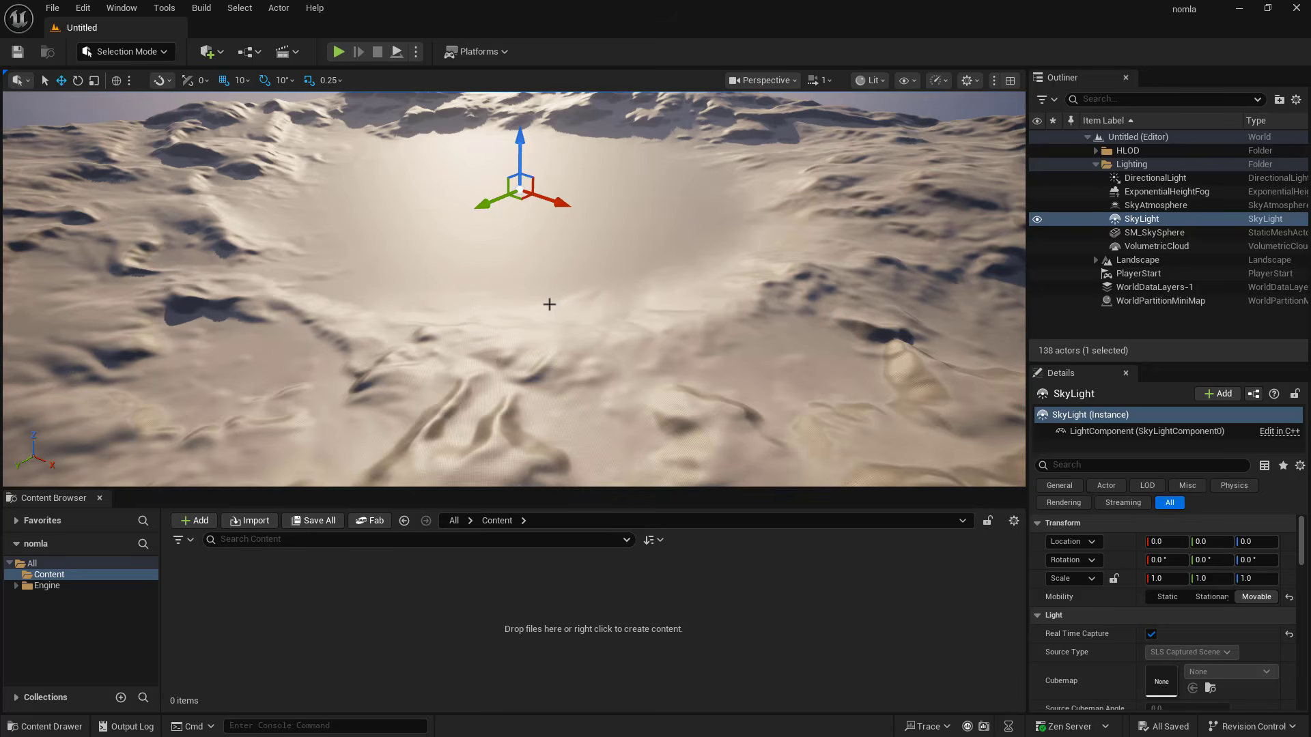
mouse_move(549, 304)
right_down()
mouse_move(515, 297)
mouse_move(547, 281)
mouse_move(557, 297)
right_up()
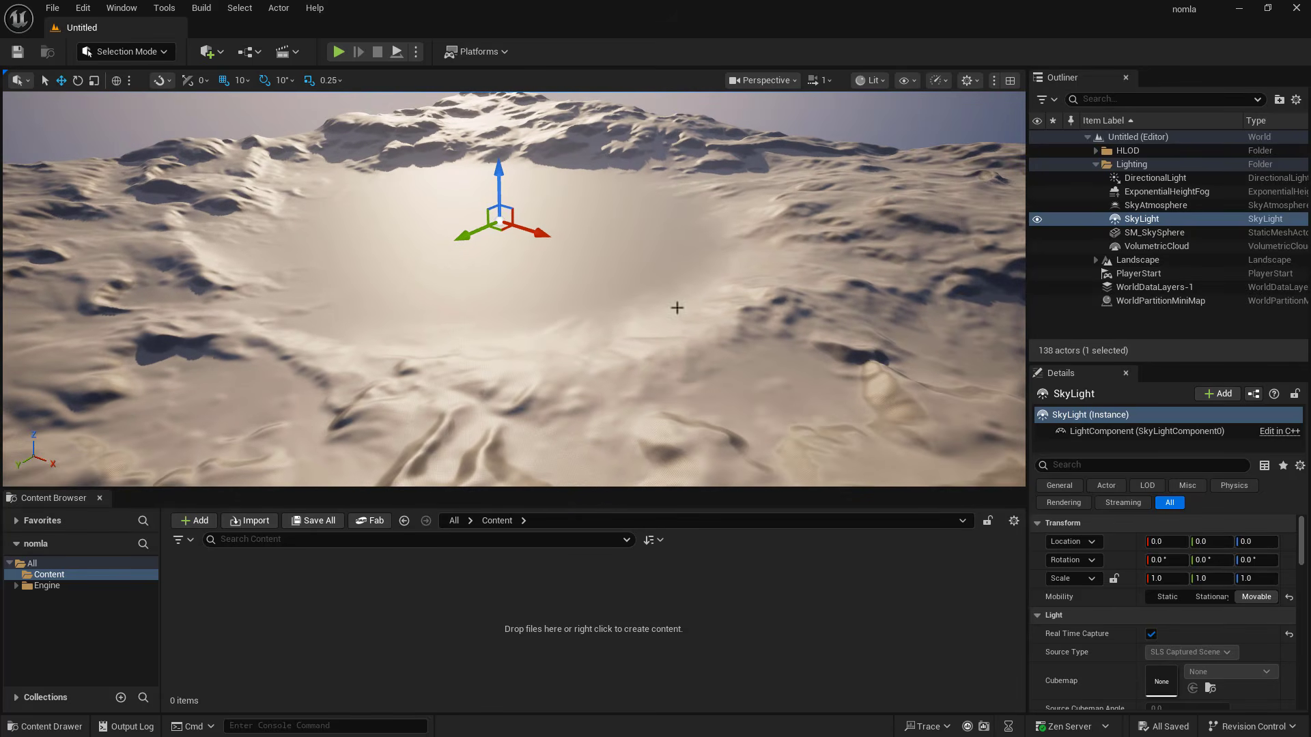
right_drag(652, 332, 742, 234)
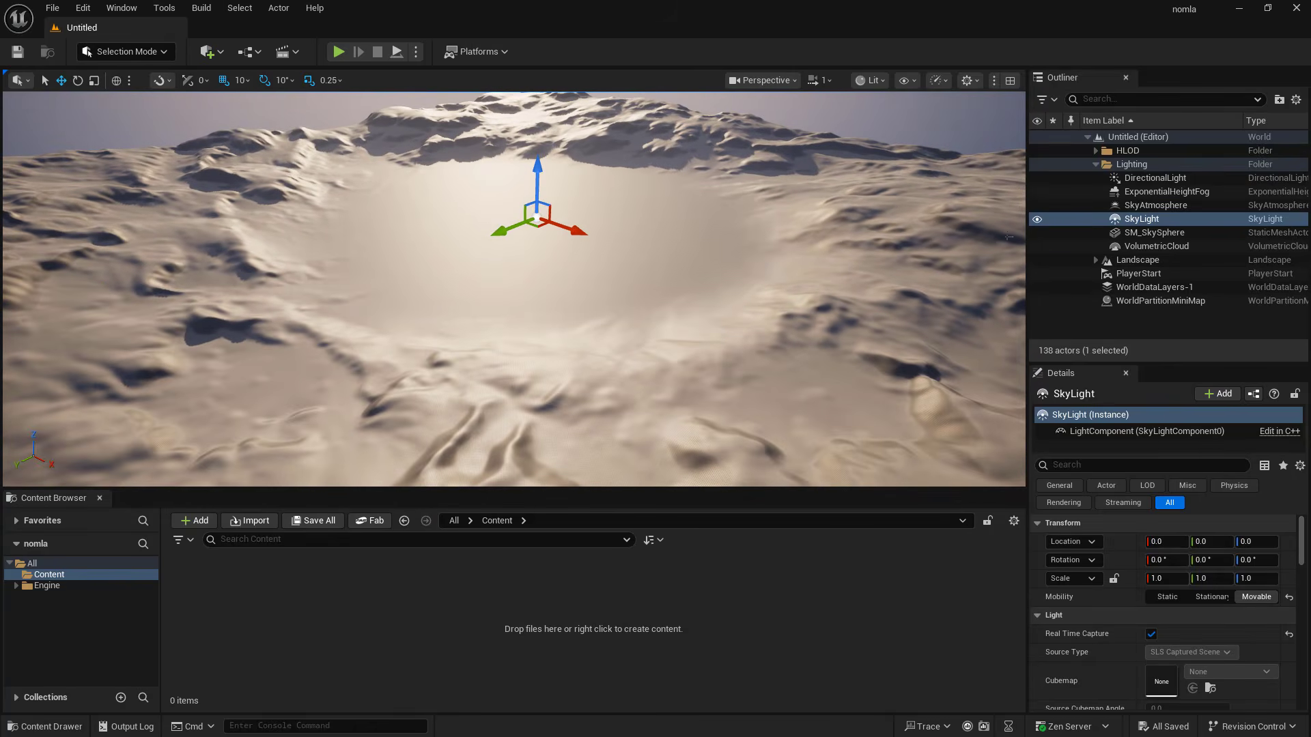
right_drag(648, 296, 612, 262)
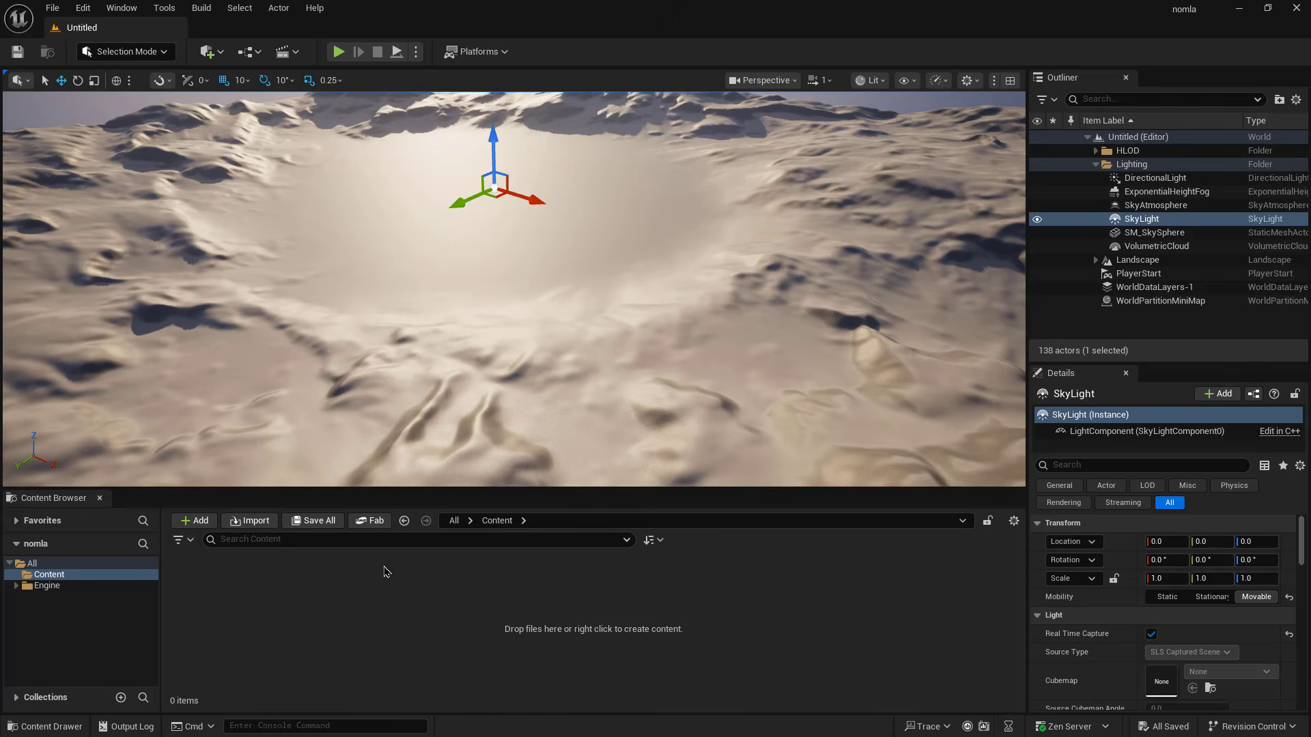
right_drag(501, 326, 413, 307)
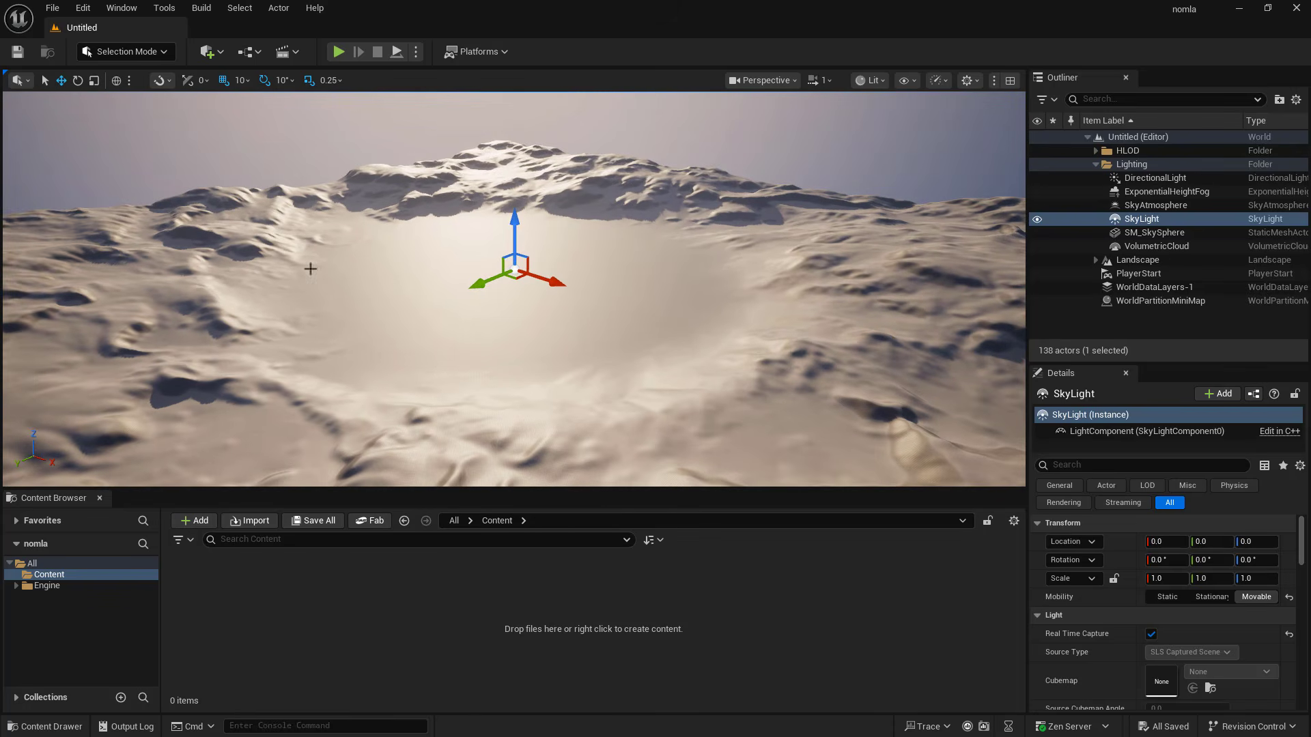
right_drag(629, 286, 596, 289)
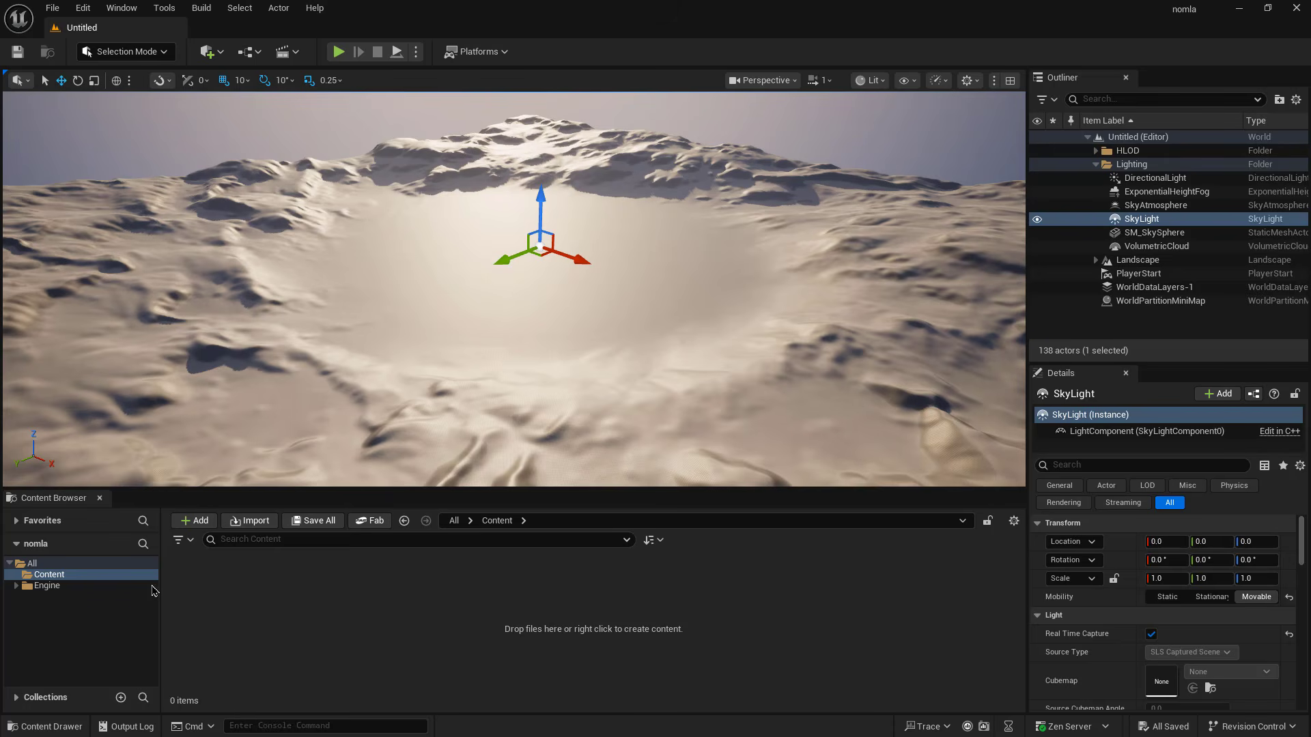
Step: Create a new folder named maps inside the project's Content folder
click(49, 575)
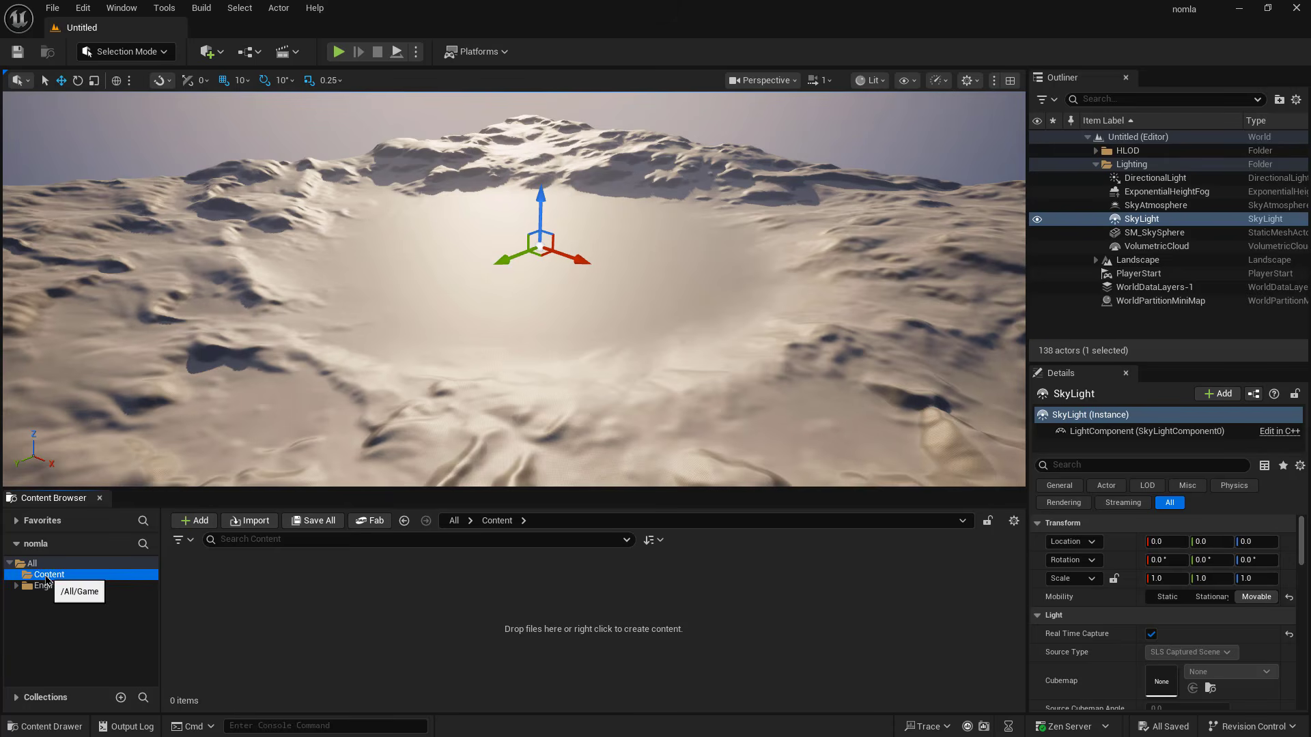
click(453, 520)
double_click(197, 607)
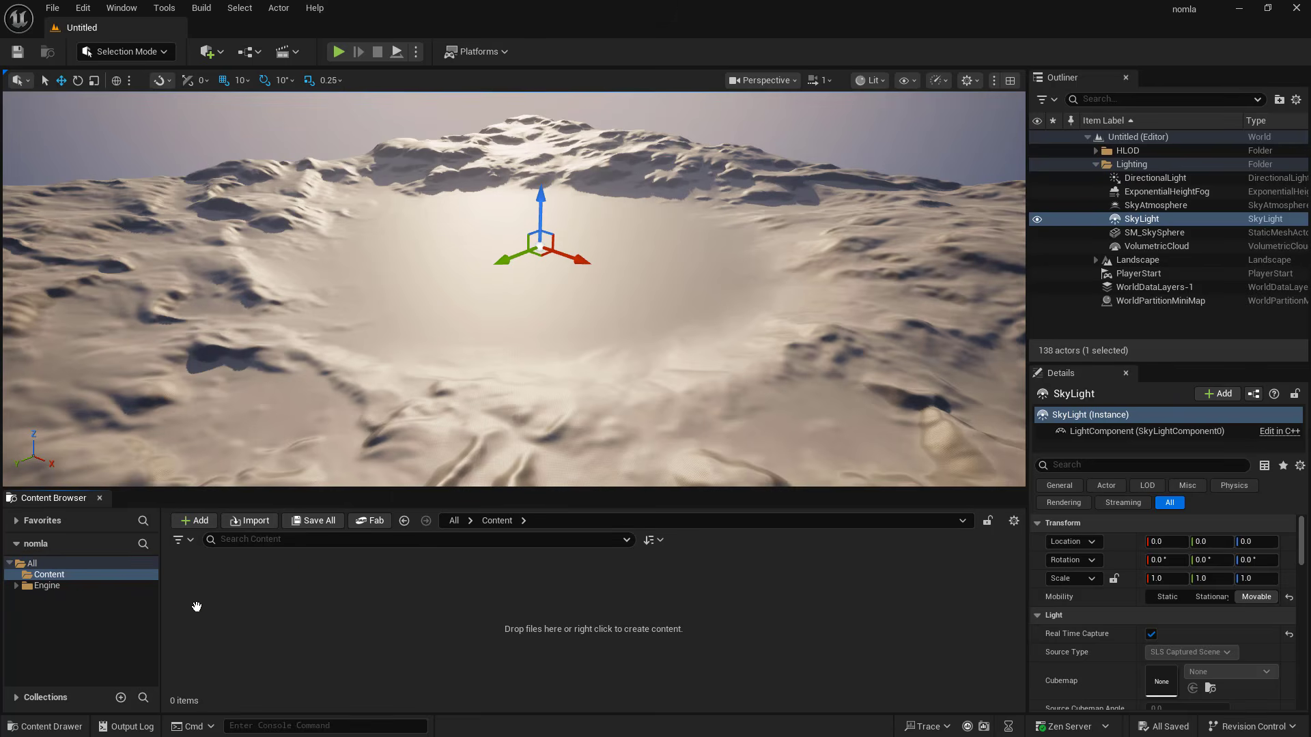
right_click(367, 606)
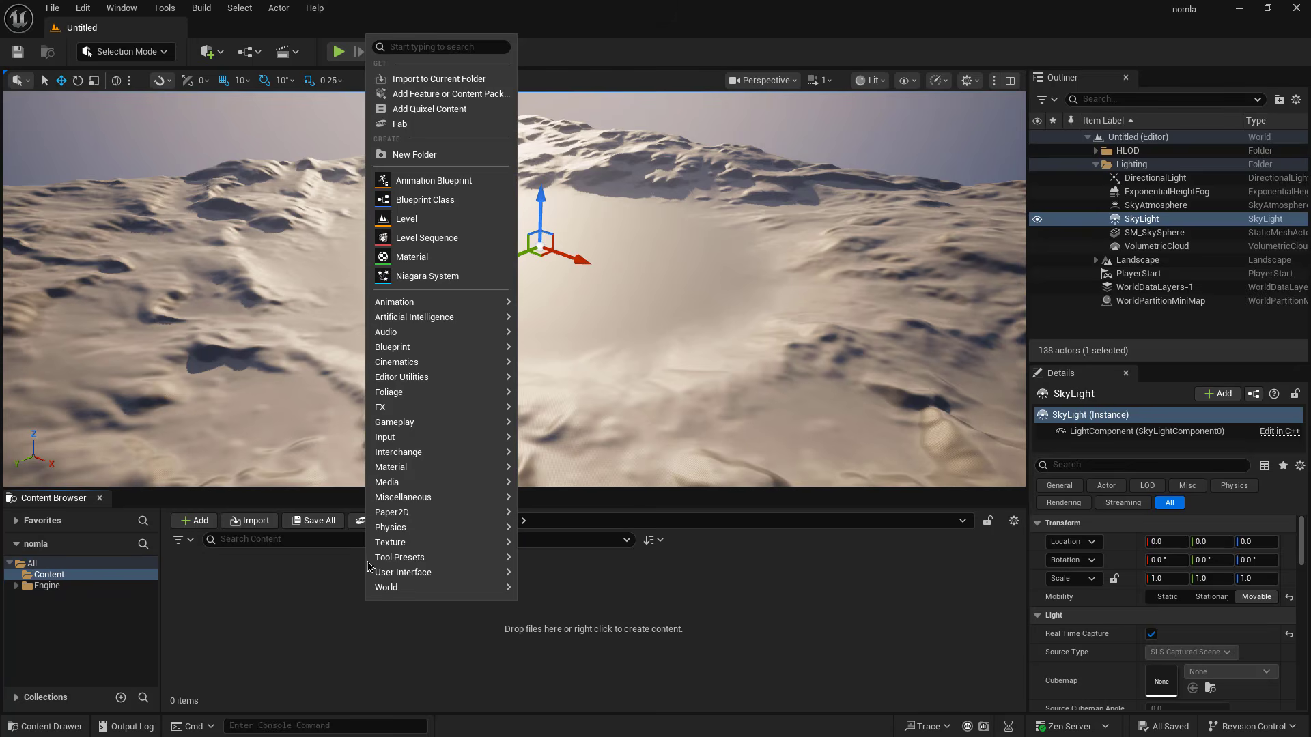
click(401, 157)
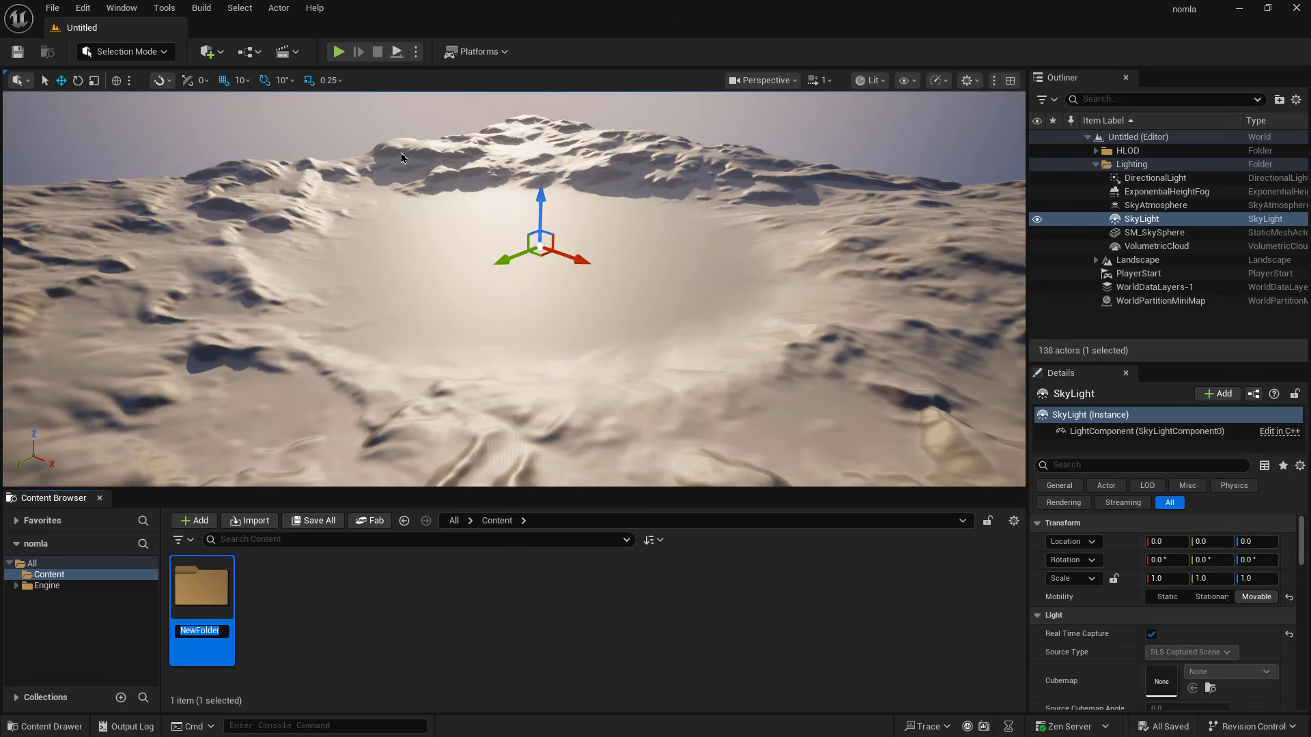
text(maps)
key(Return)
Step: Open the maps folder and save the current level in it under the name maydon
double_click(204, 591)
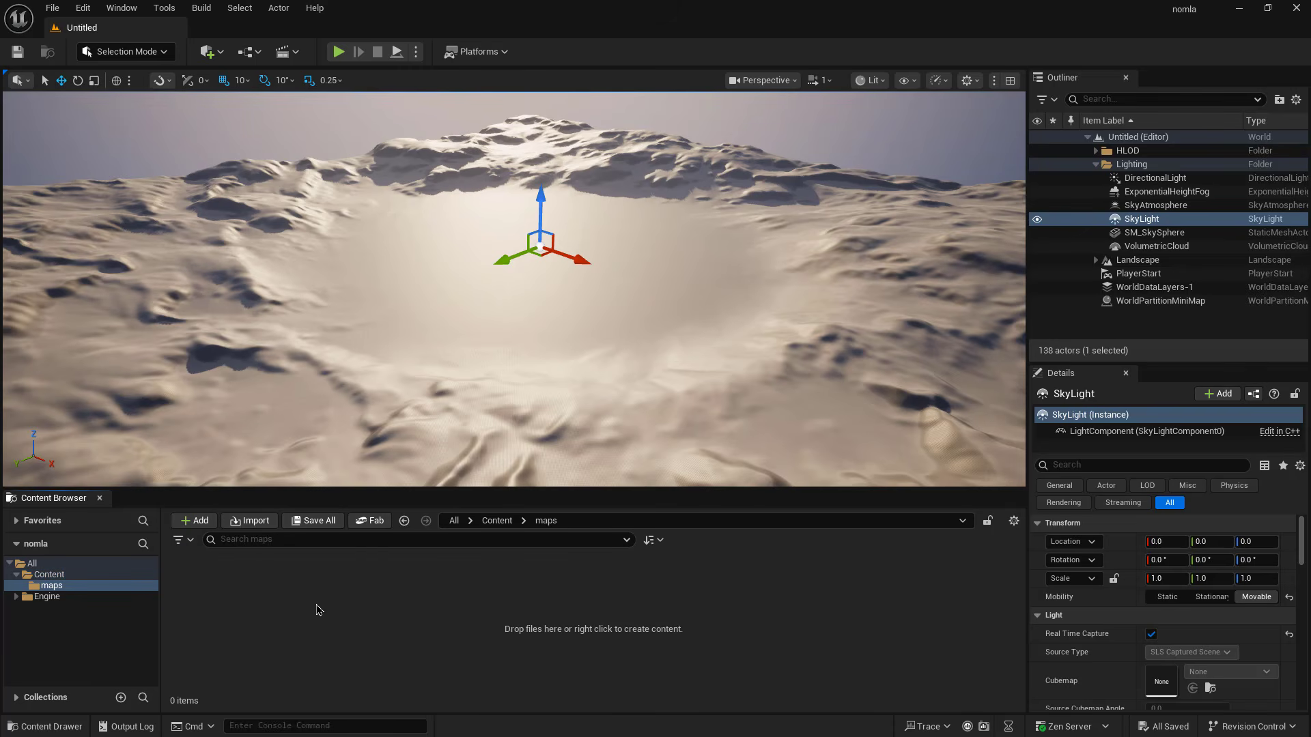
key(ctrl+s)
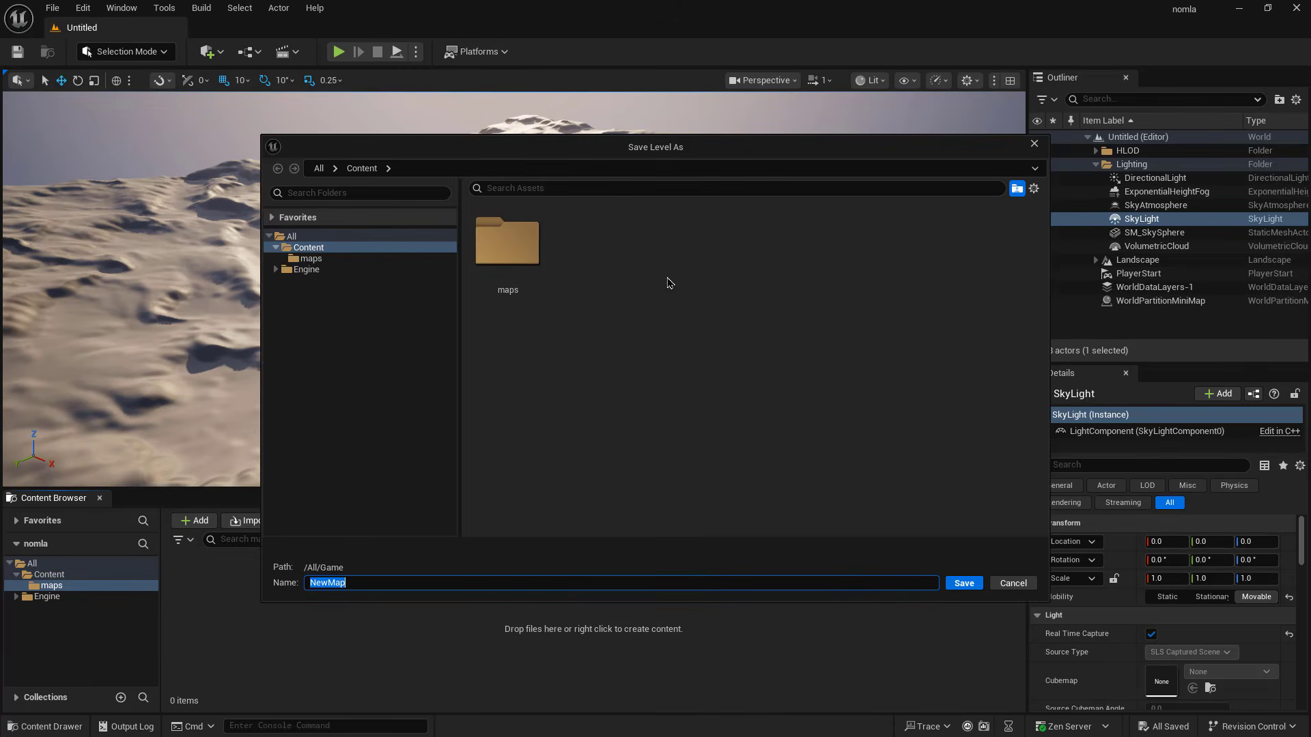
double_click(508, 242)
double_click(381, 582)
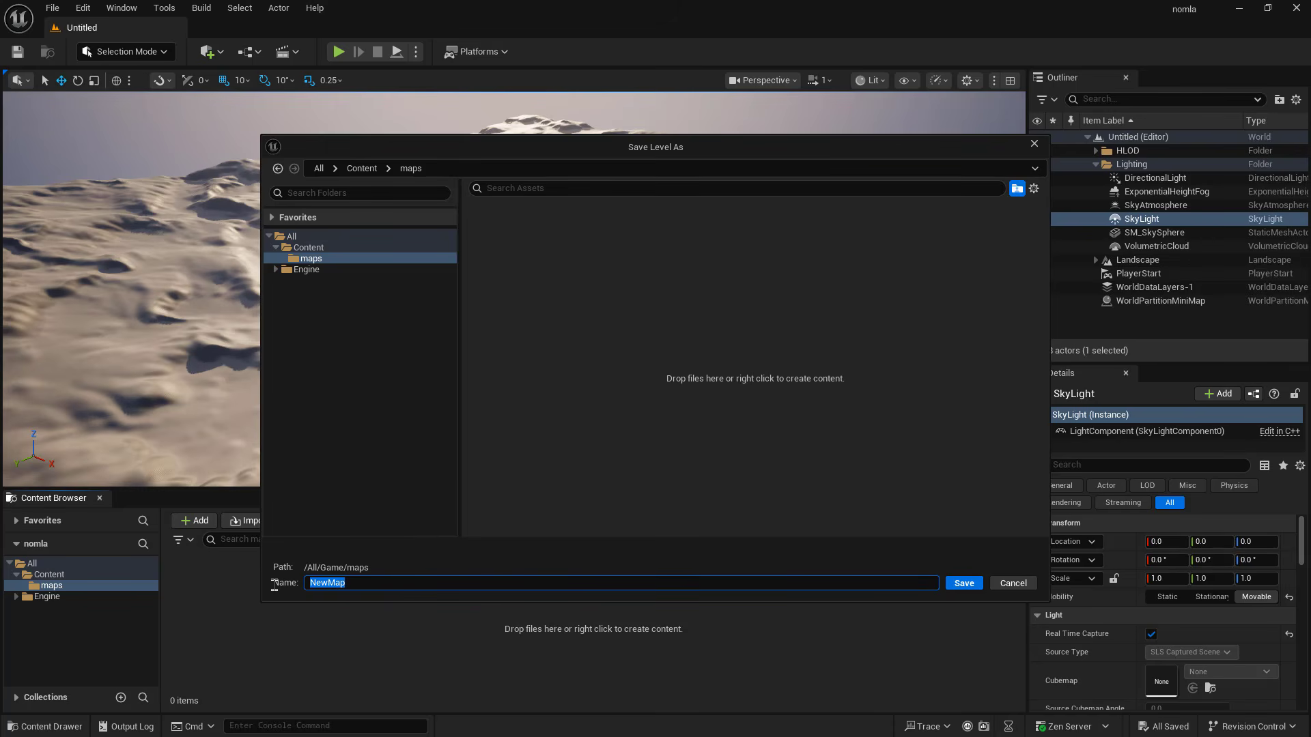
text(maydon)
click(962, 584)
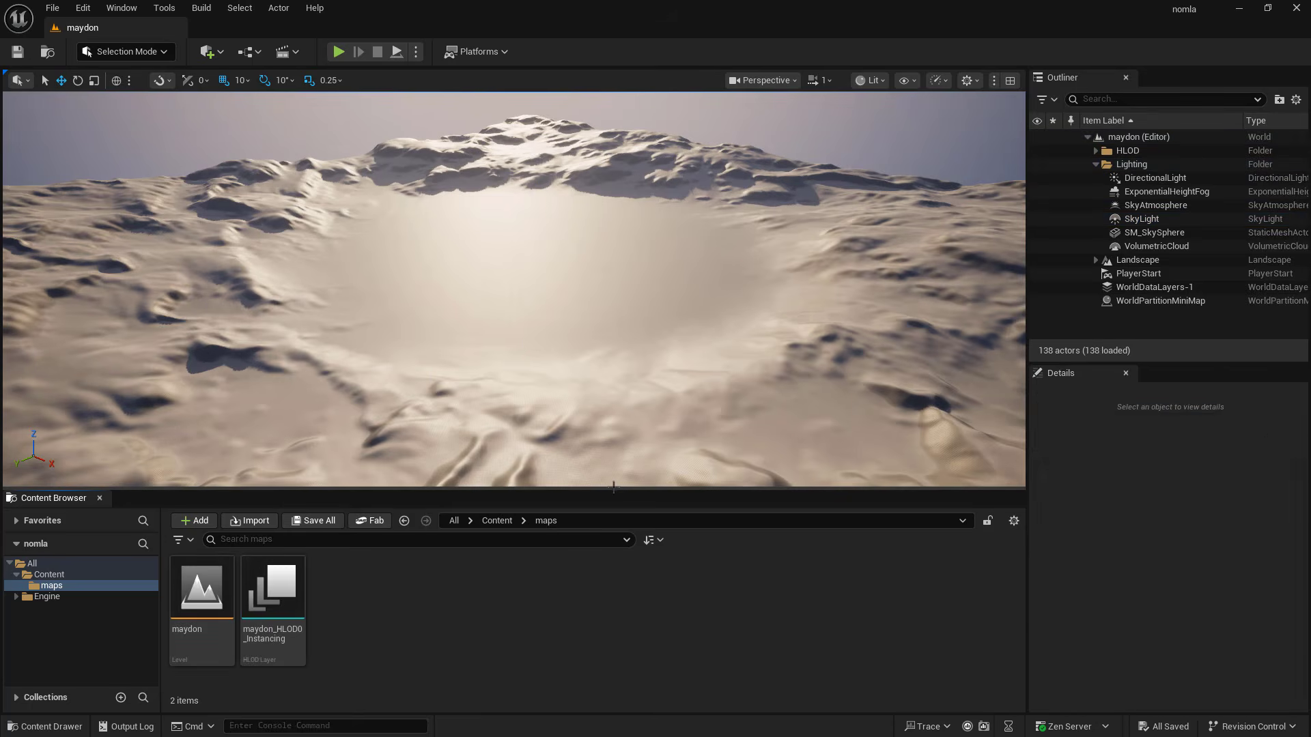
Step: Create a new level in the maps folder, keeping the name NewWorld
drag(613, 488, 612, 467)
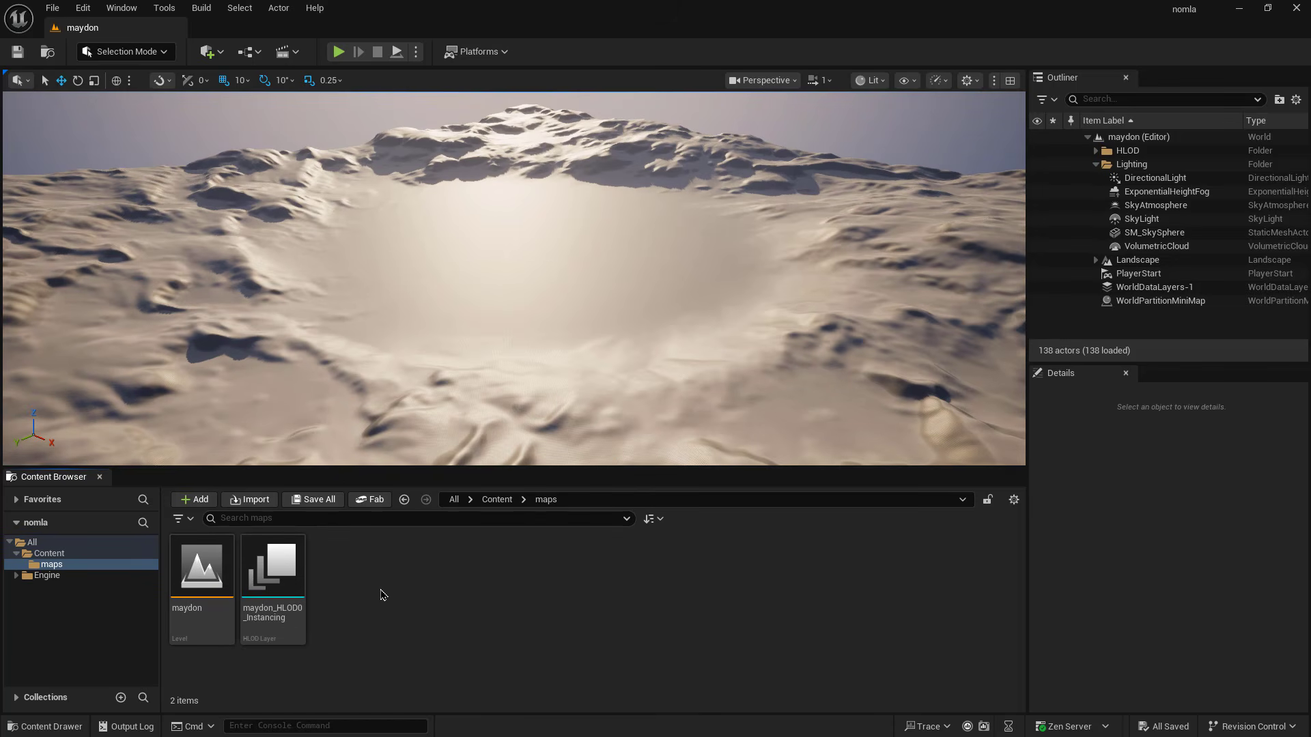
right_drag(710, 266, 623, 278)
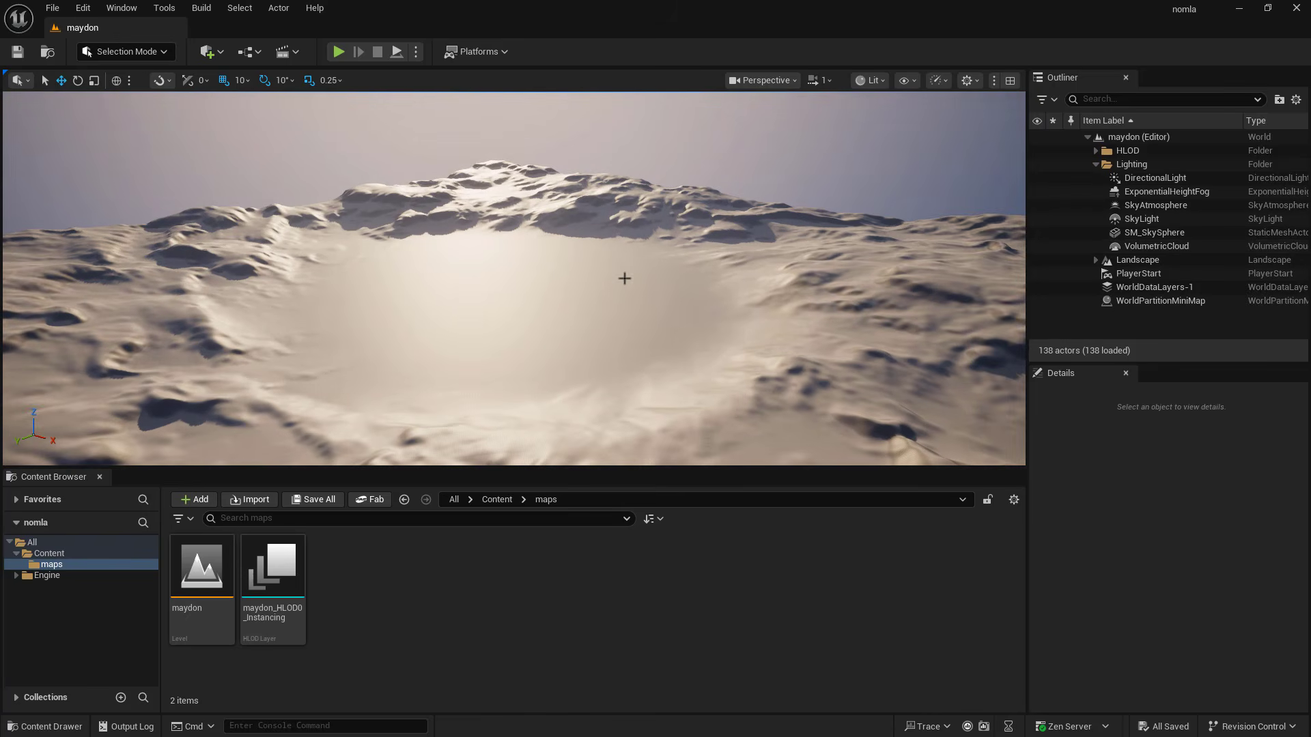
right_drag(568, 312, 594, 348)
click(382, 589)
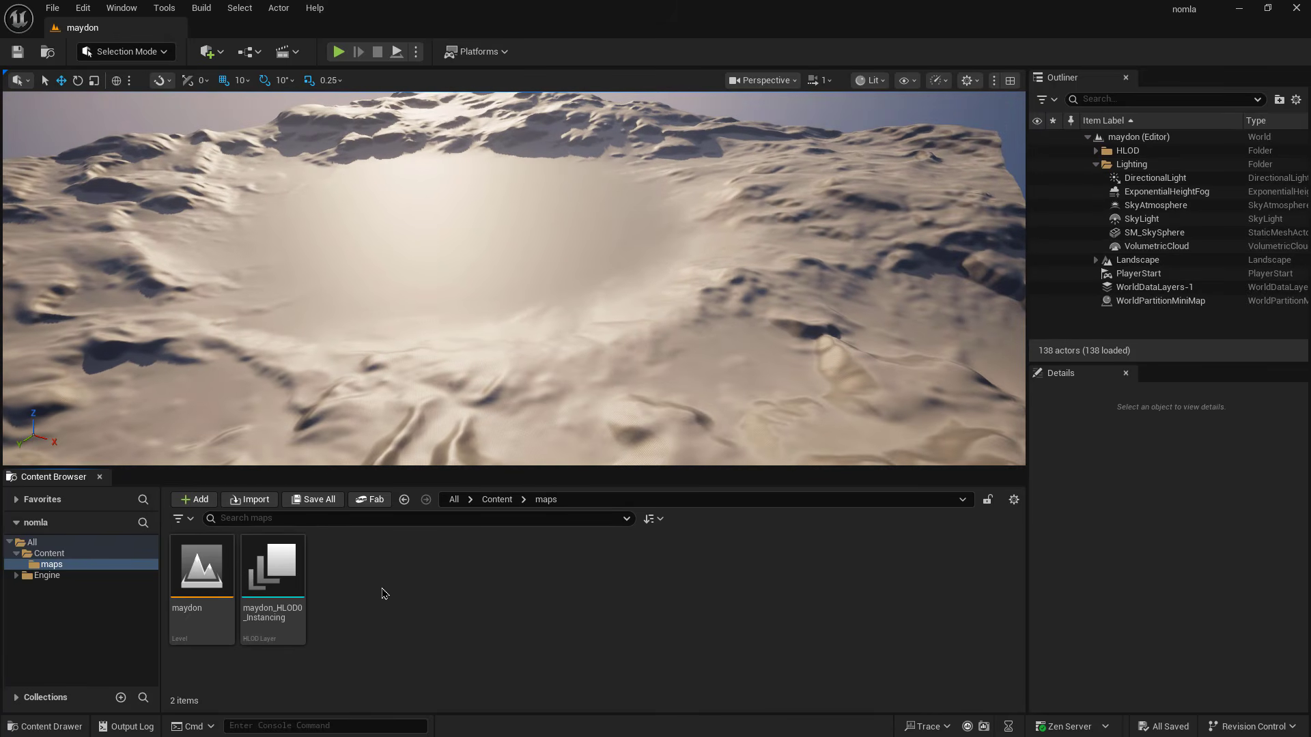
right_click(495, 582)
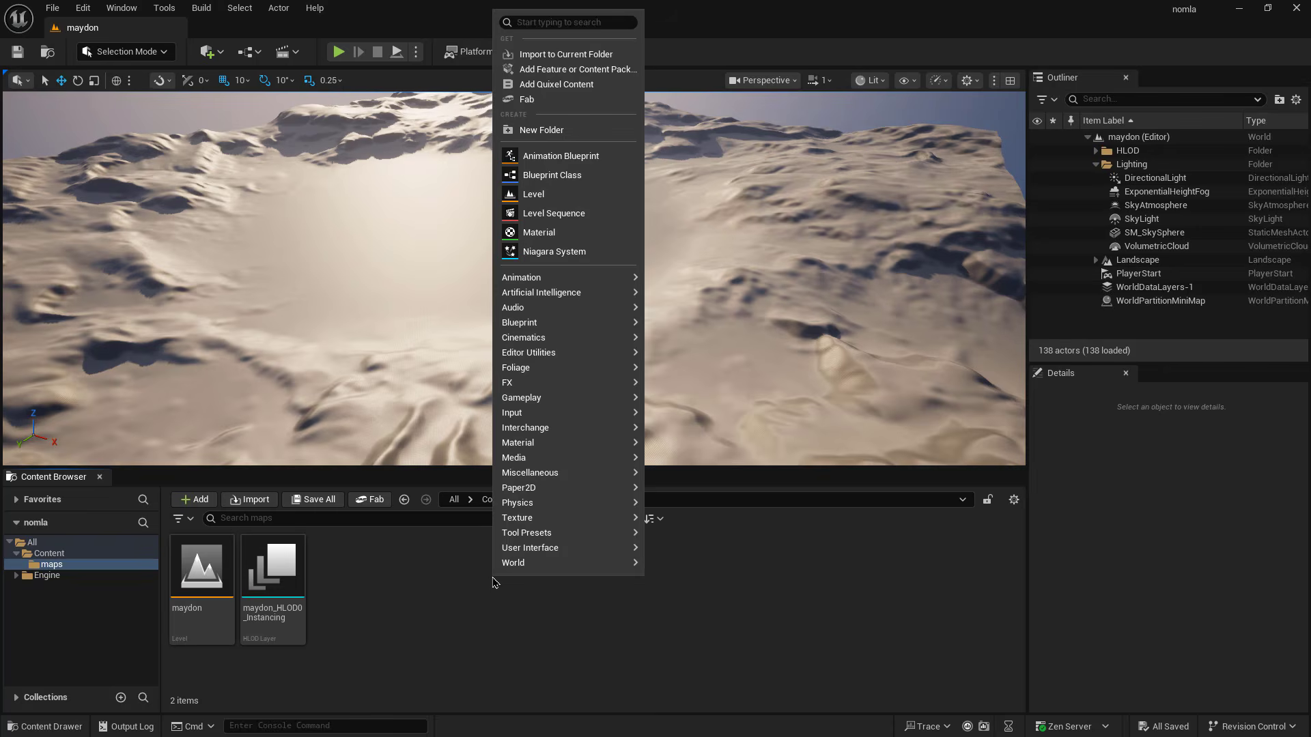
click(548, 197)
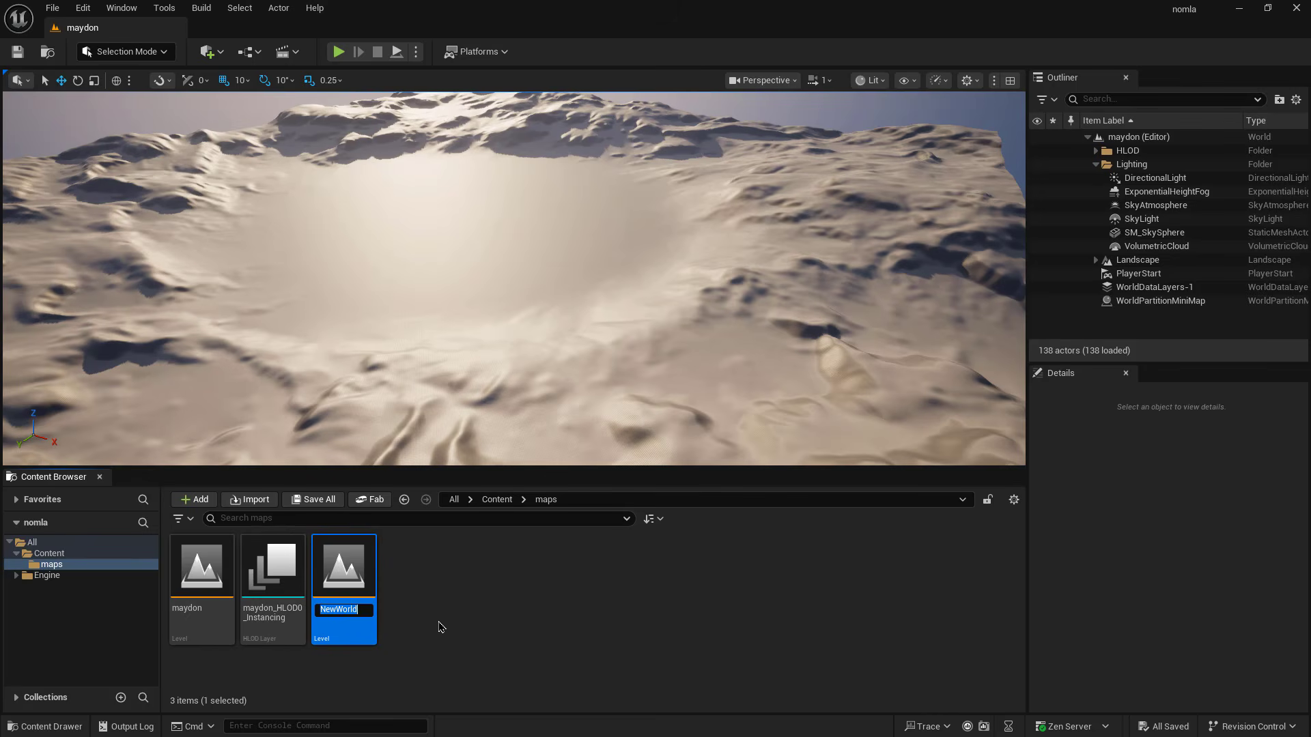
key(Return)
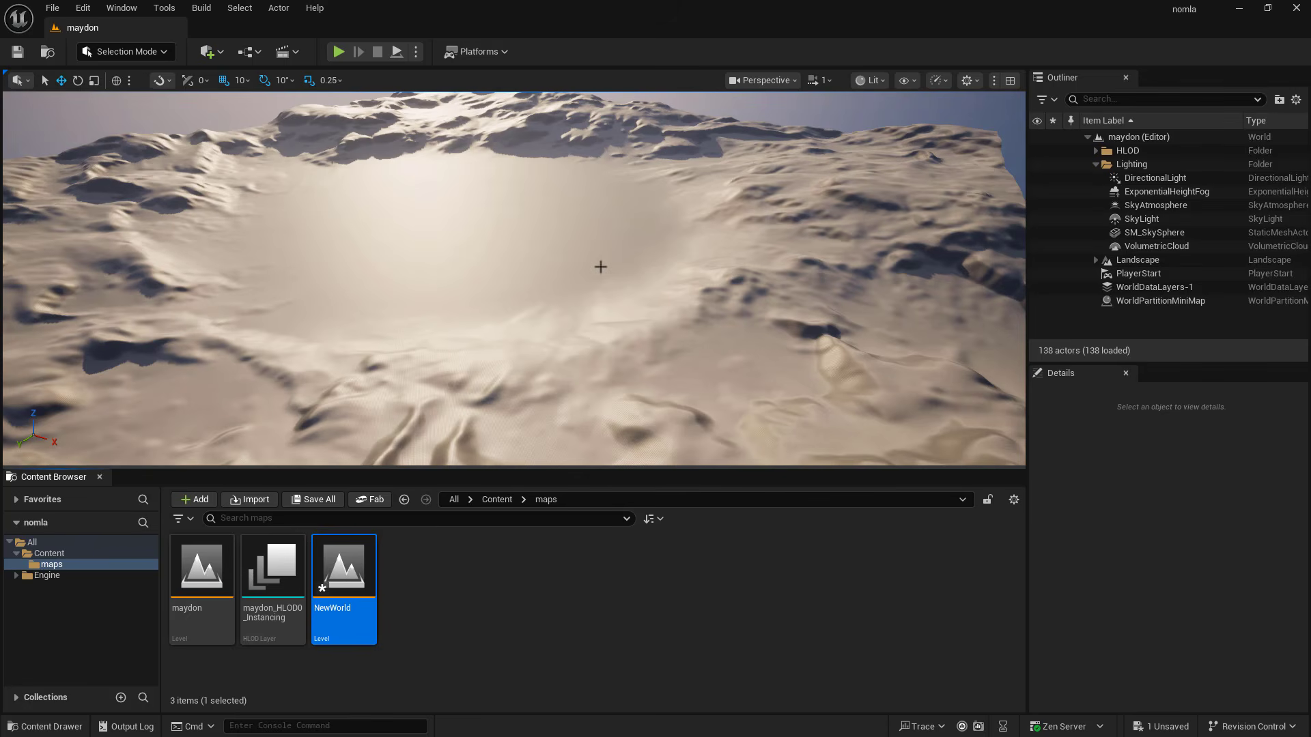
Step: Open the NewWorld level, saving it first, and shrink the Content Browser slightly
double_click(341, 570)
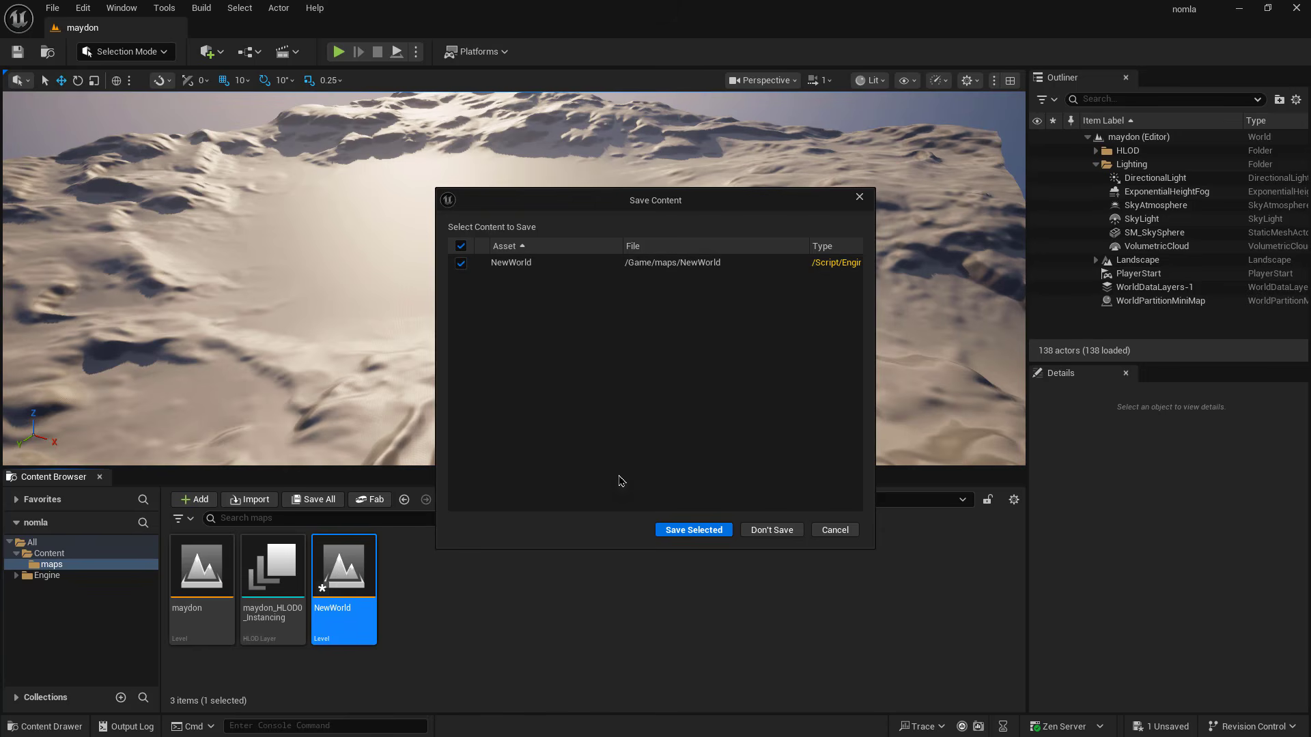
click(662, 532)
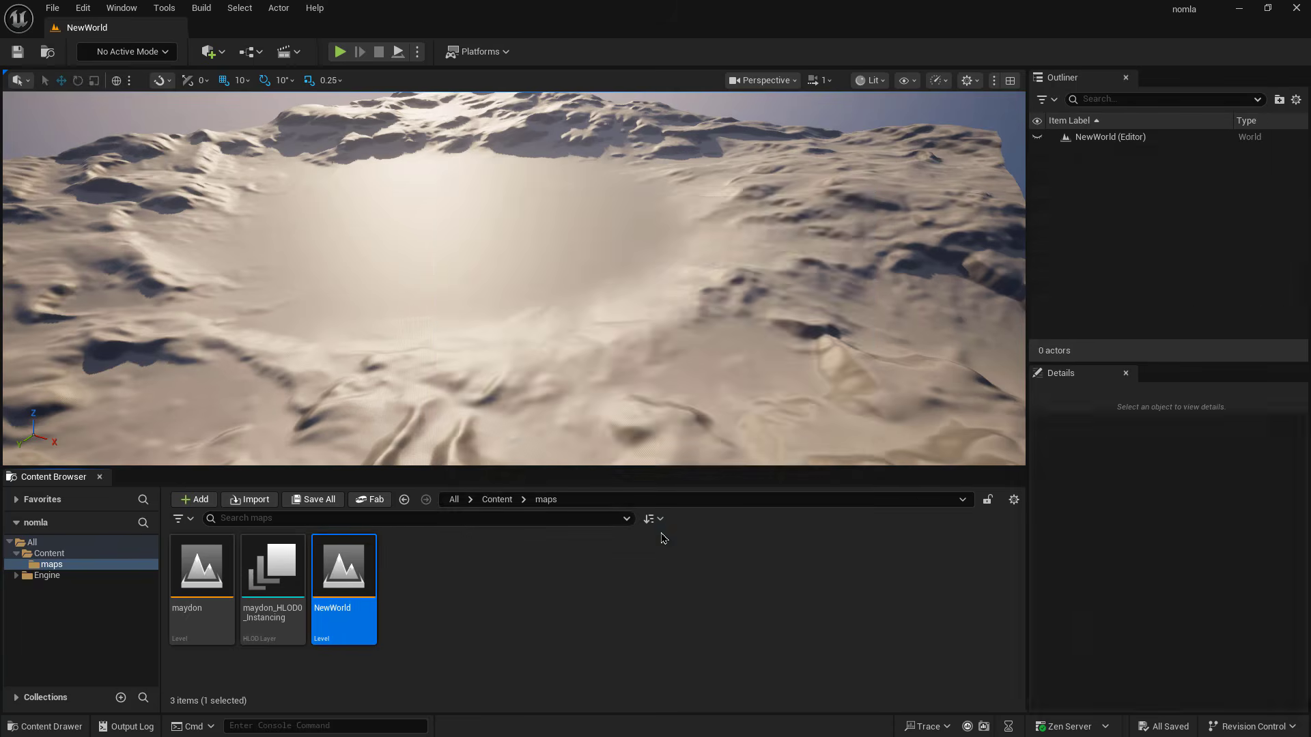
drag(616, 469, 615, 489)
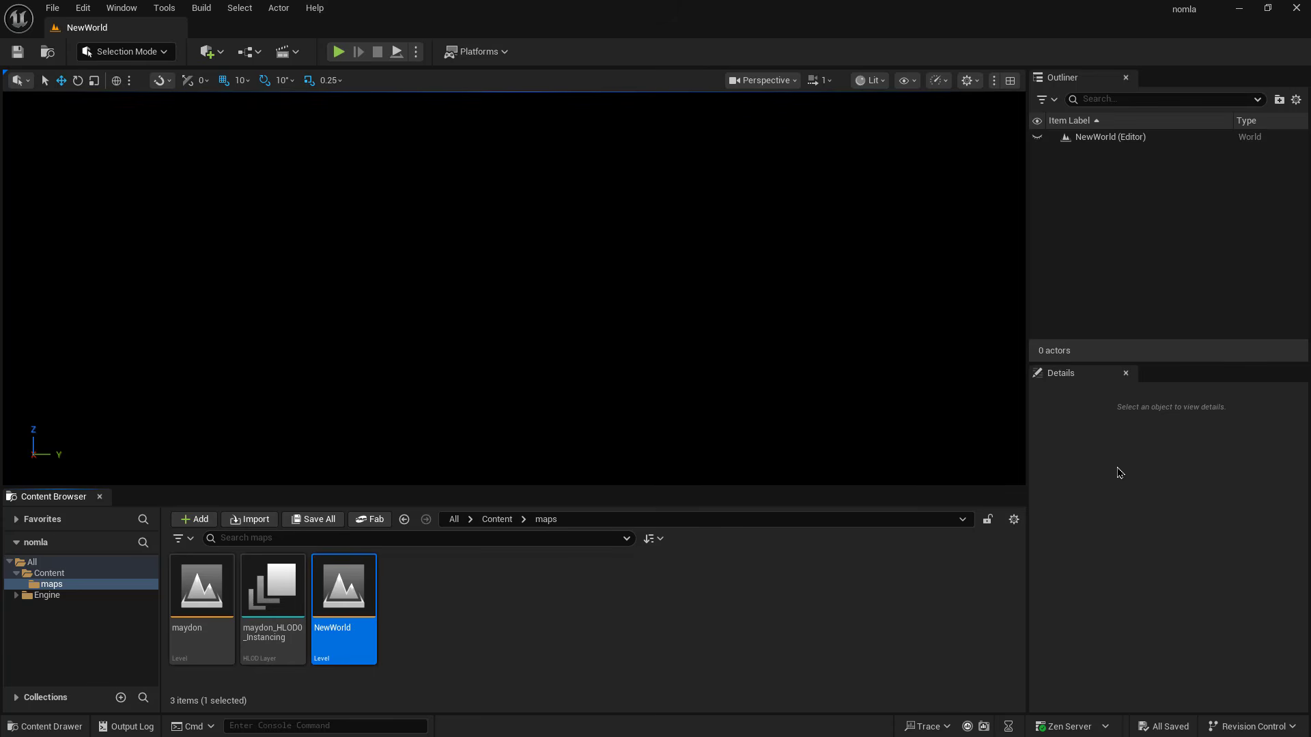
Step: Reopen the maydon level from the maps folder and look around its landscape
click(201, 592)
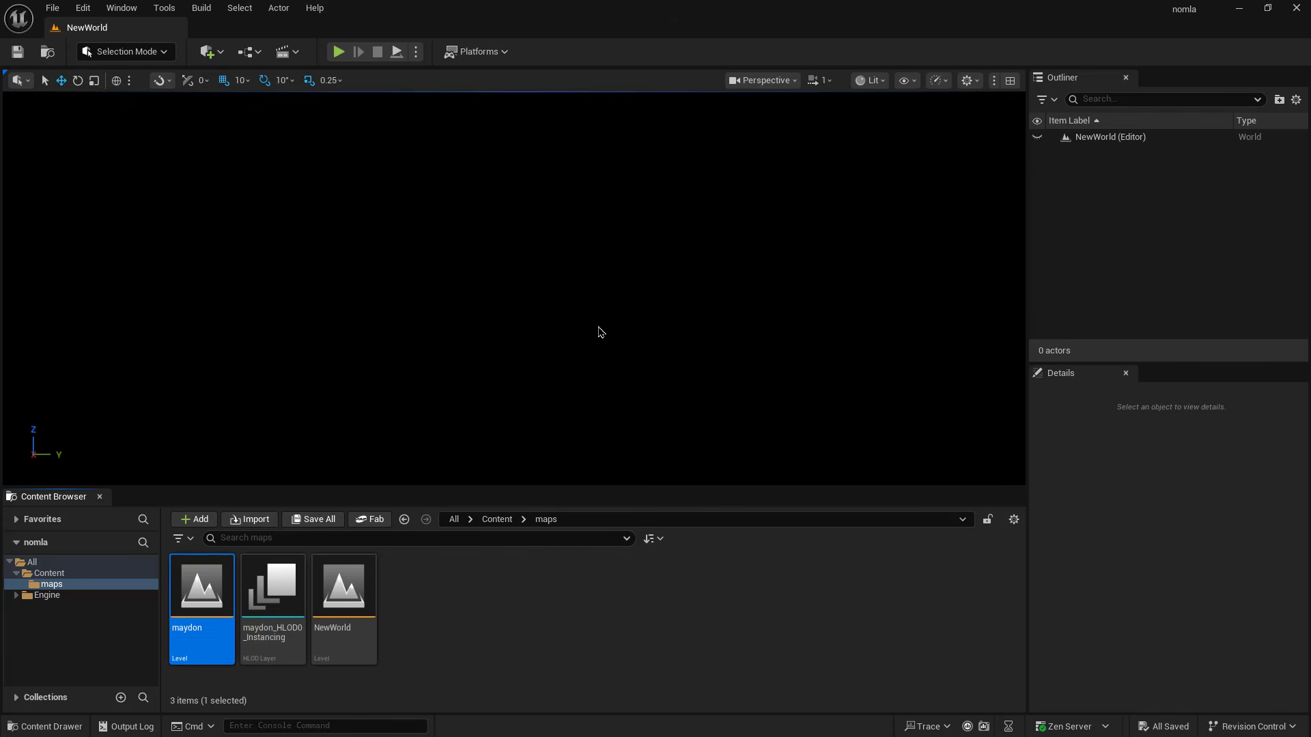
double_click(203, 597)
right_drag(523, 273, 596, 284)
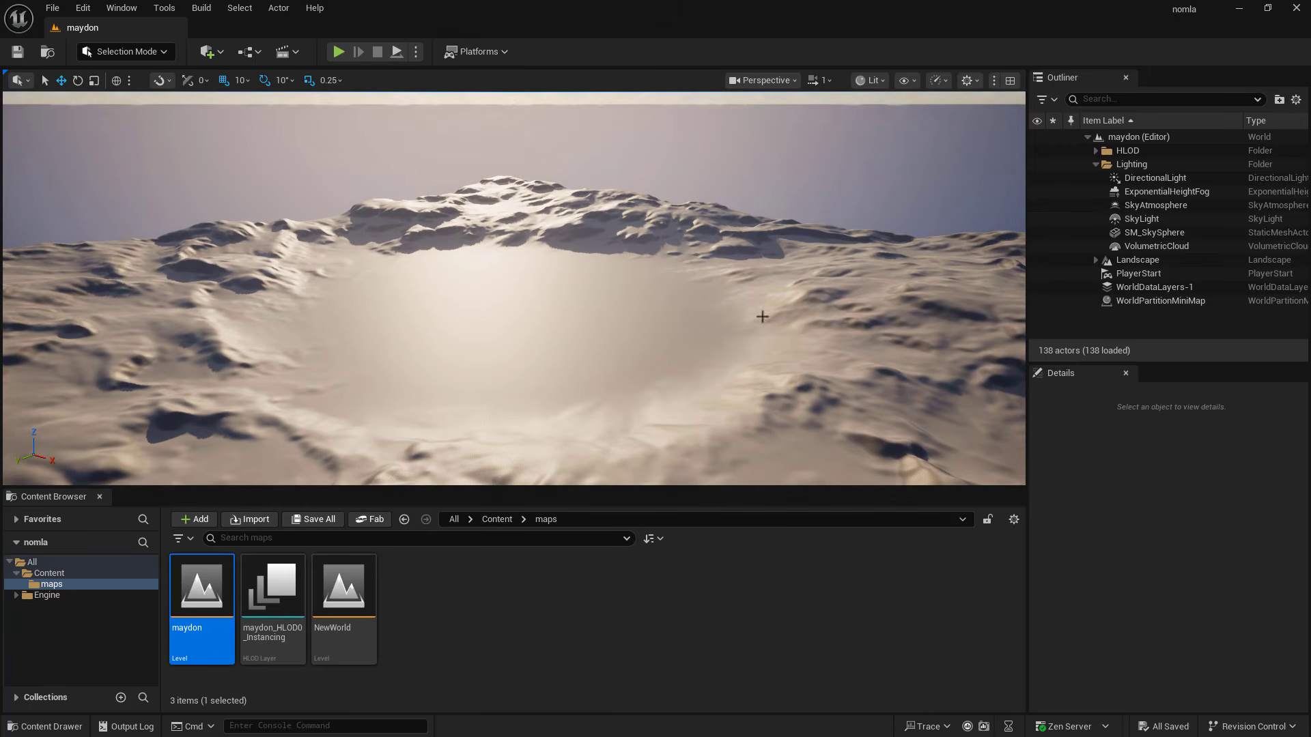
right_drag(474, 342, 474, 342)
right_drag(550, 295, 556, 283)
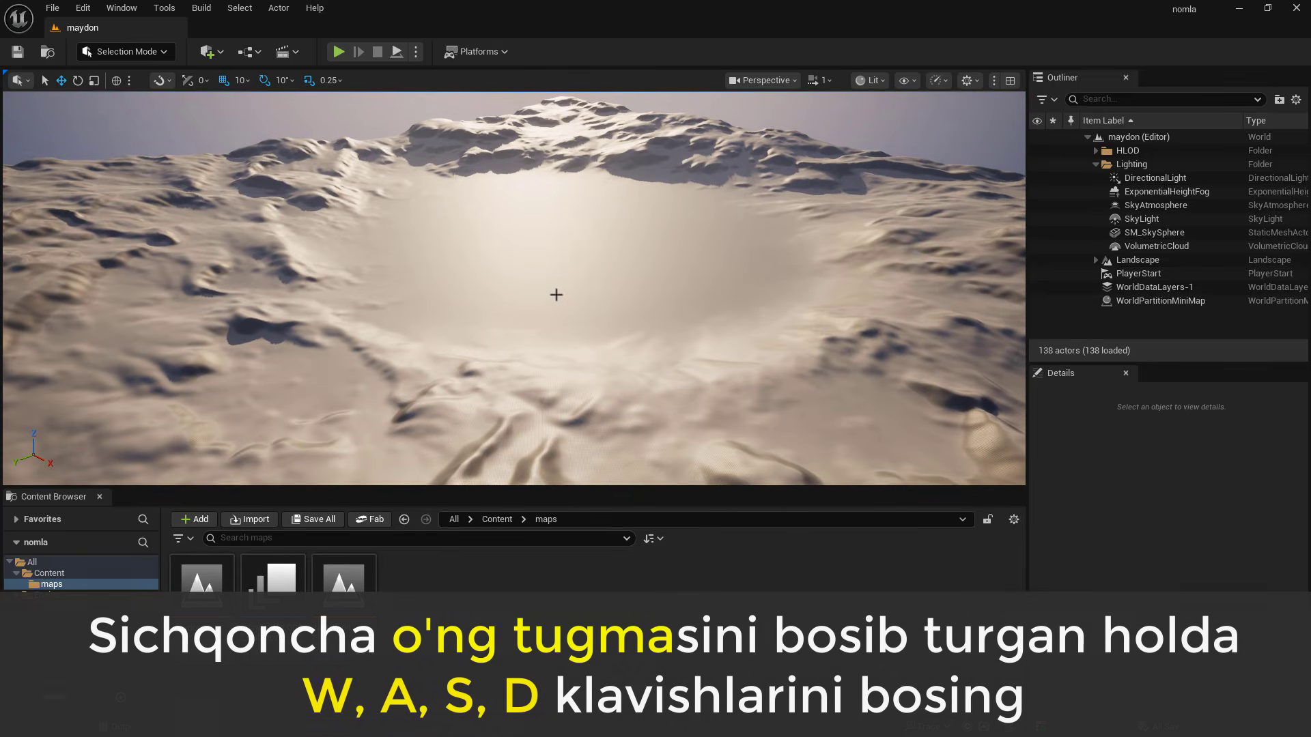
Step: Fly the viewport camera backward and forward over the landscape basin
key(s)
right_drag(626, 285, 593, 298)
key(w)
key(s)
key(w)
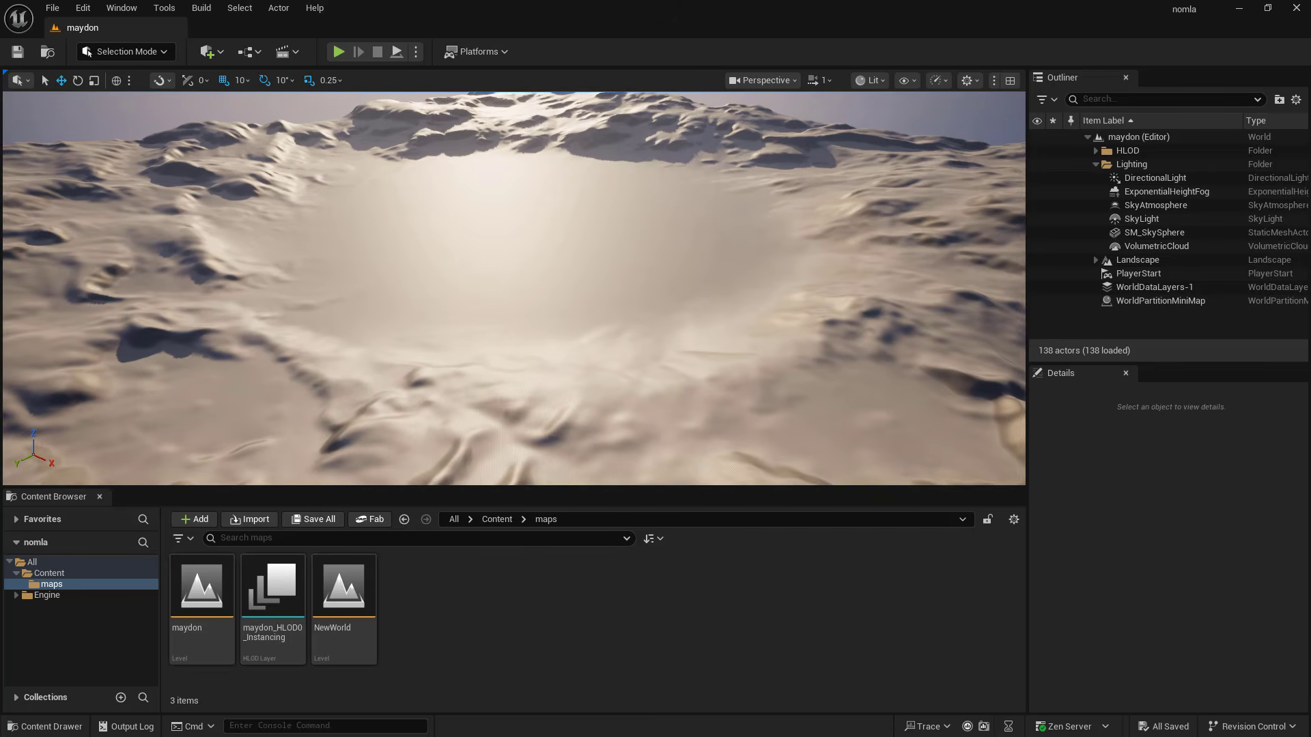
right_drag(594, 298, 594, 299)
key(w)
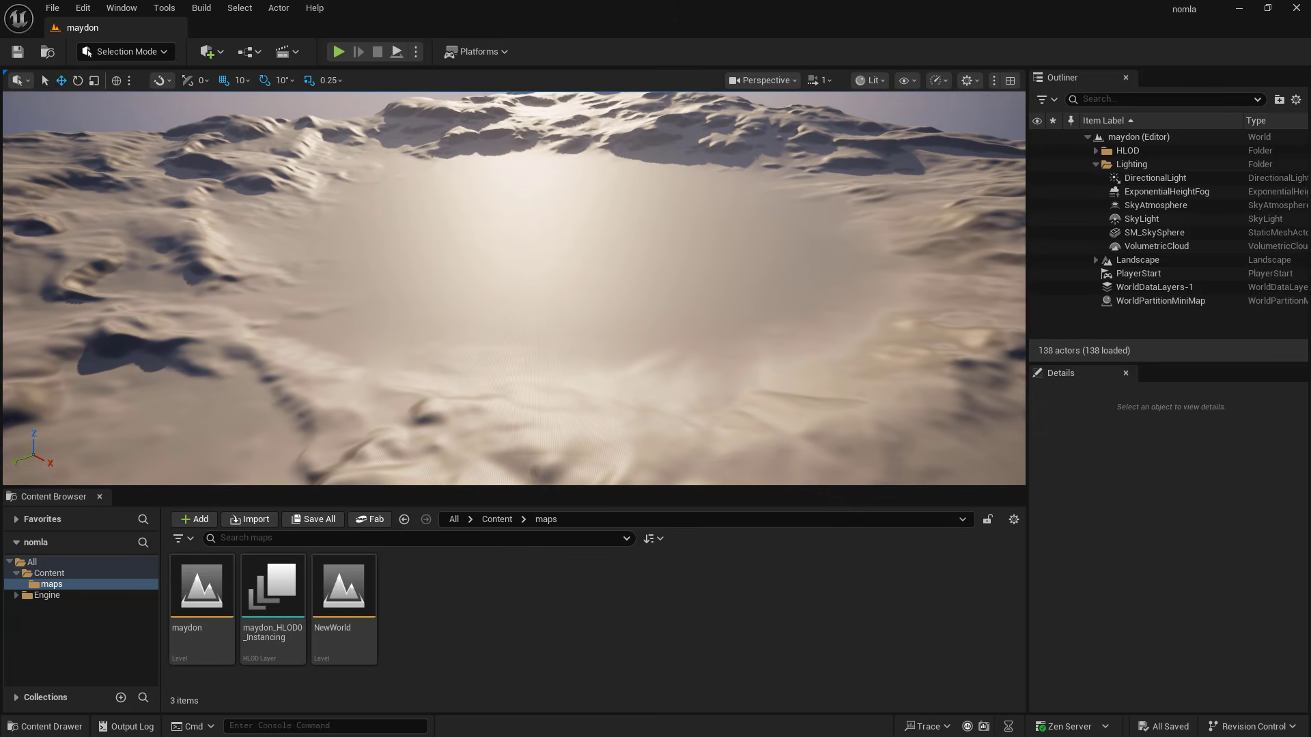
Step: Set the camera speed to 3 and fly down to the flat ground in front of the hills
click(822, 81)
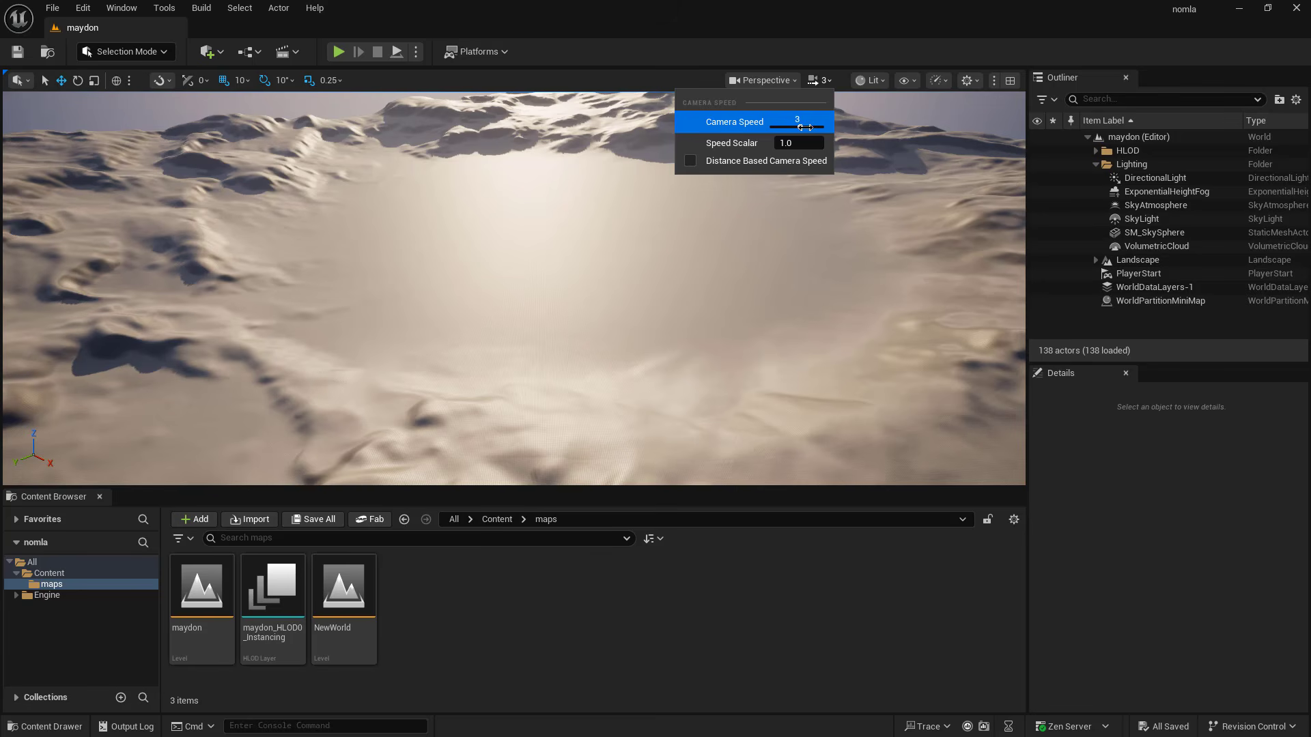
right_drag(590, 277, 572, 228)
key(w)
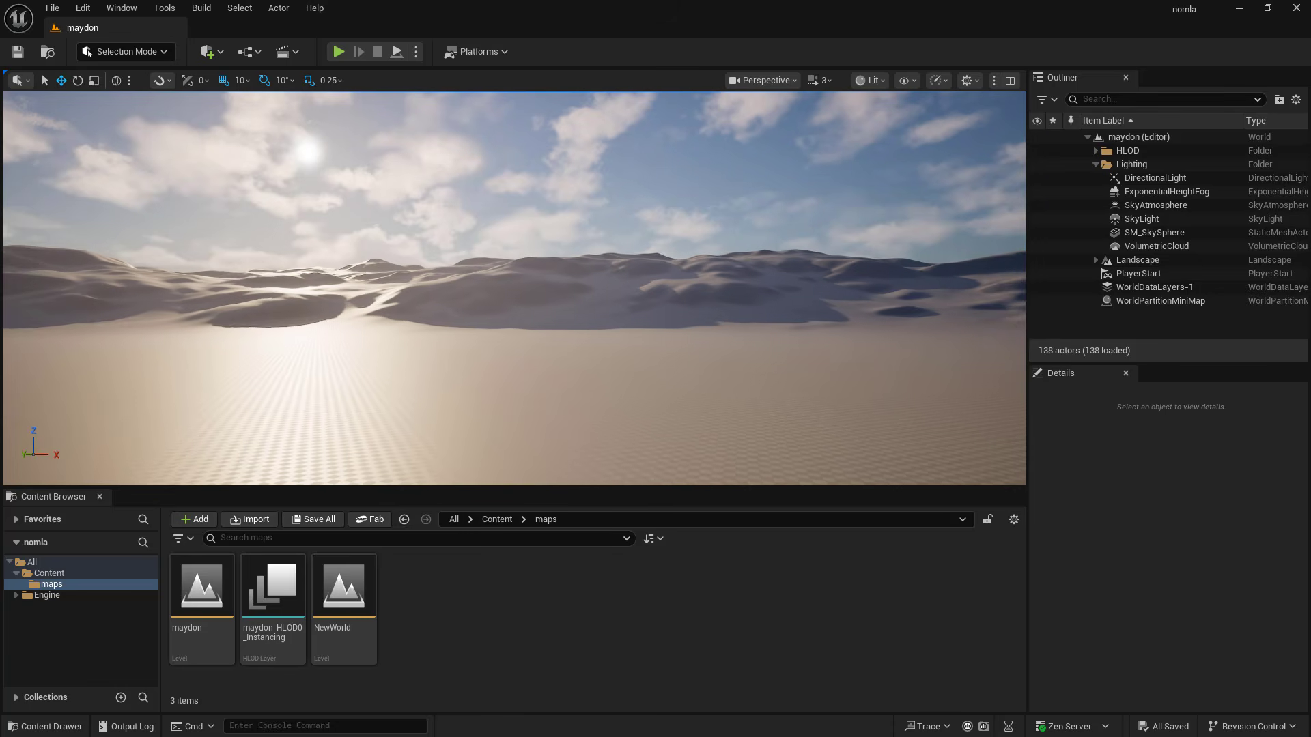
key(w)
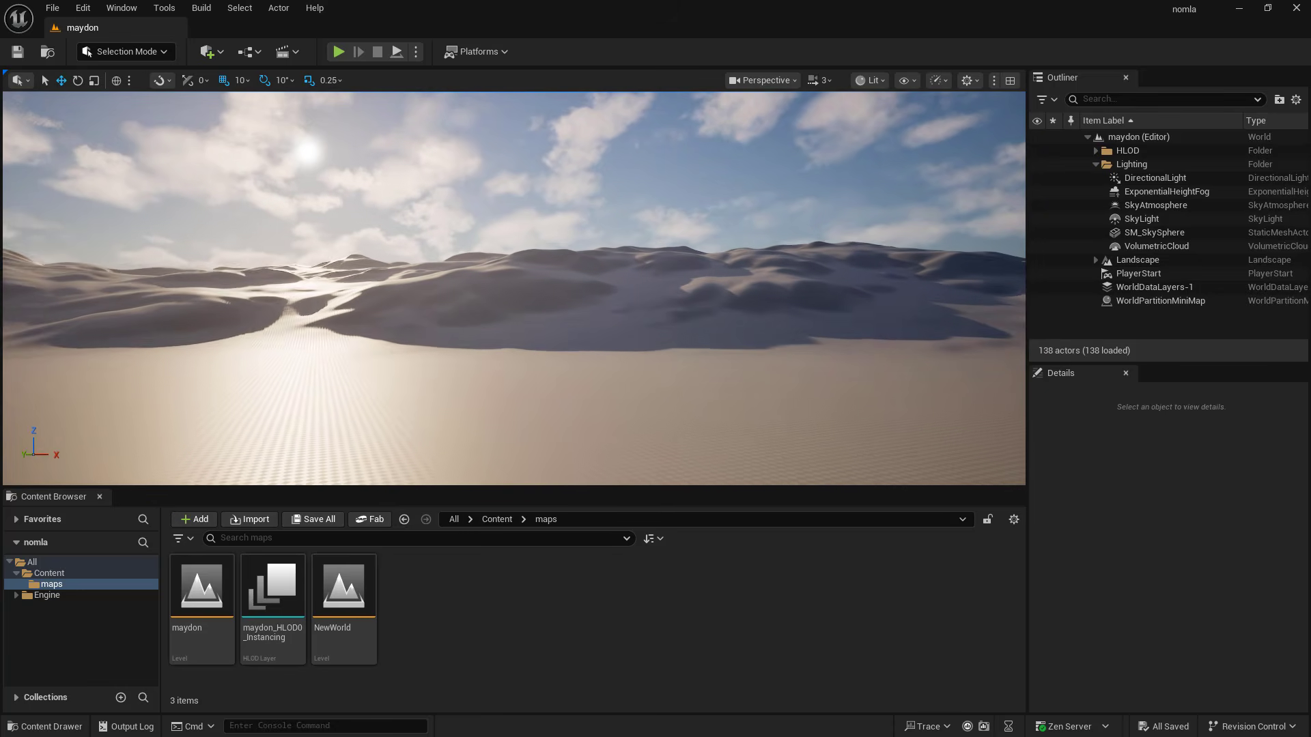
Step: Fly across the flat ground while raising and lowering the camera speed in flight, ending at 2.7
right_drag(572, 228, 335, 243)
key(w)
scroll(570, 217, up, 6)
key(w)
scroll(565, 224, down, 8)
key(w)
scroll(345, 252, up, 2)
key(w)
scroll(341, 255, up, 5)
key(w)
scroll(334, 250, up, 3)
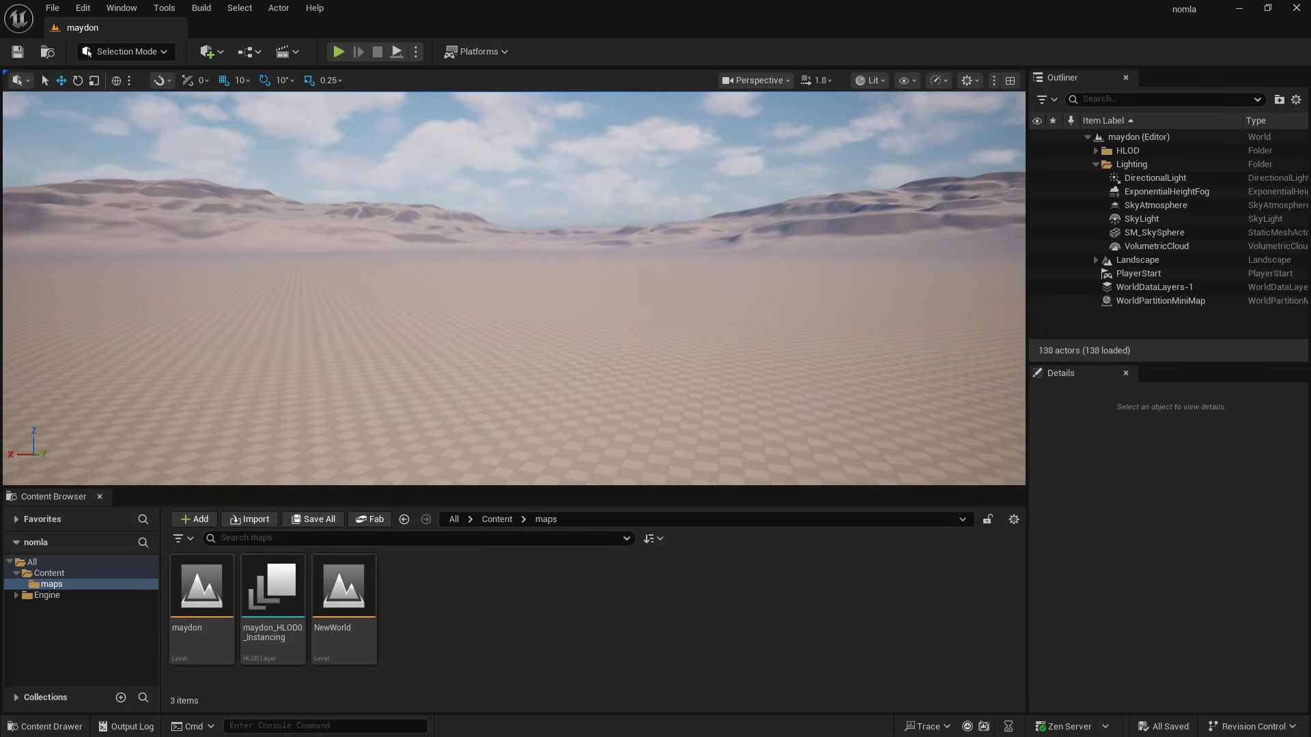
key(w)
right_drag(335, 243, 325, 236)
scroll(329, 240, up, 3)
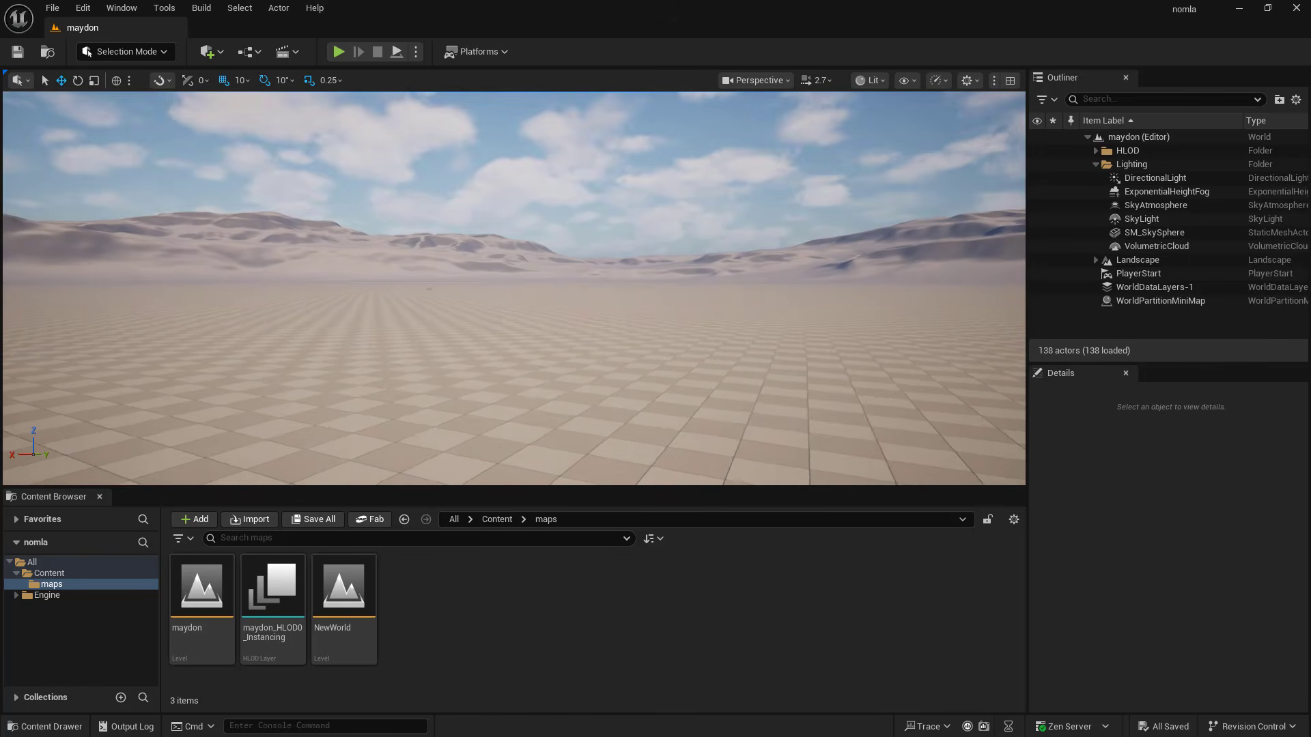
Step: Fly over the plain in changing directions while varying the camera speed, leaving it at 2.1
right_drag(413, 290, 568, 244)
key(w)
scroll(567, 245, down, 4)
scroll(568, 245, up, 3)
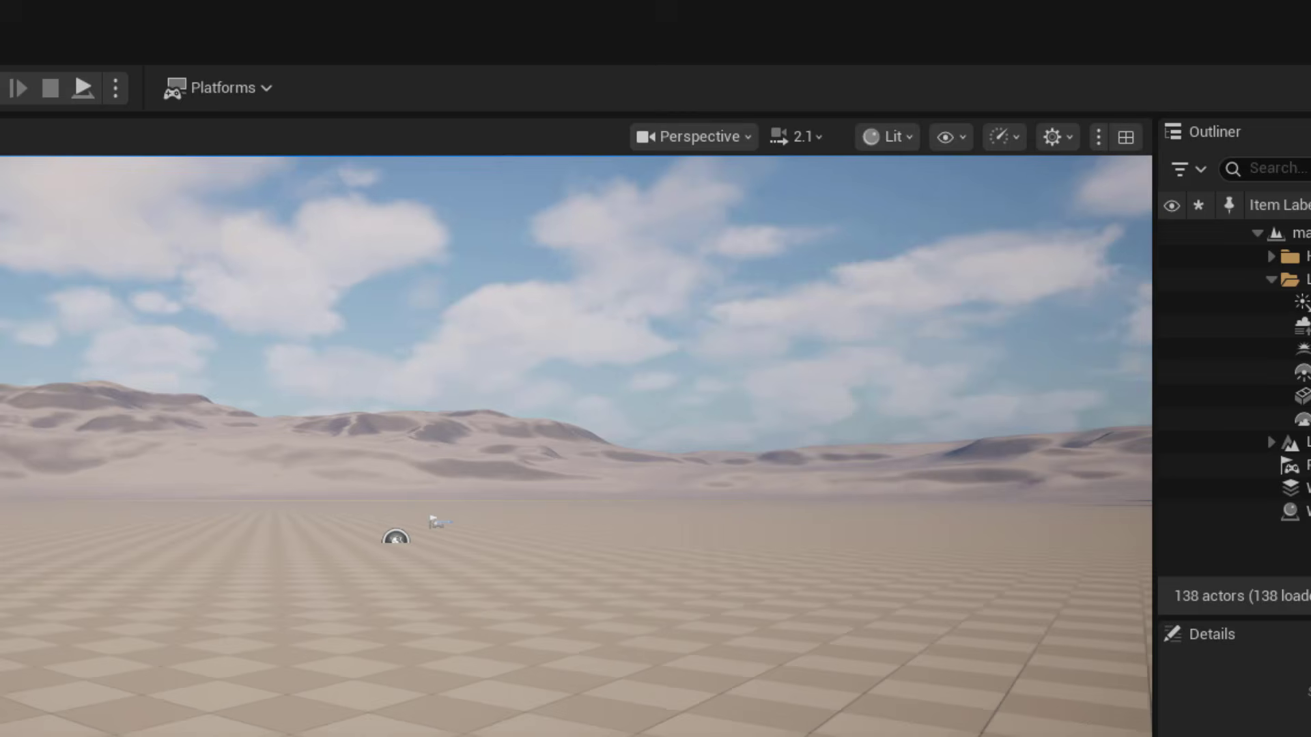
key(w)
scroll(532, 410, up, 3)
right_drag(573, 410, 772, 421)
scroll(581, 410, down, 4)
key(w)
scroll(655, 410, up, 4)
right_drag(655, 410, 614, 400)
key(w)
right_drag(737, 409, 535, 456)
scroll(567, 410, up, 4)
key(e)
scroll(543, 396, down, 6)
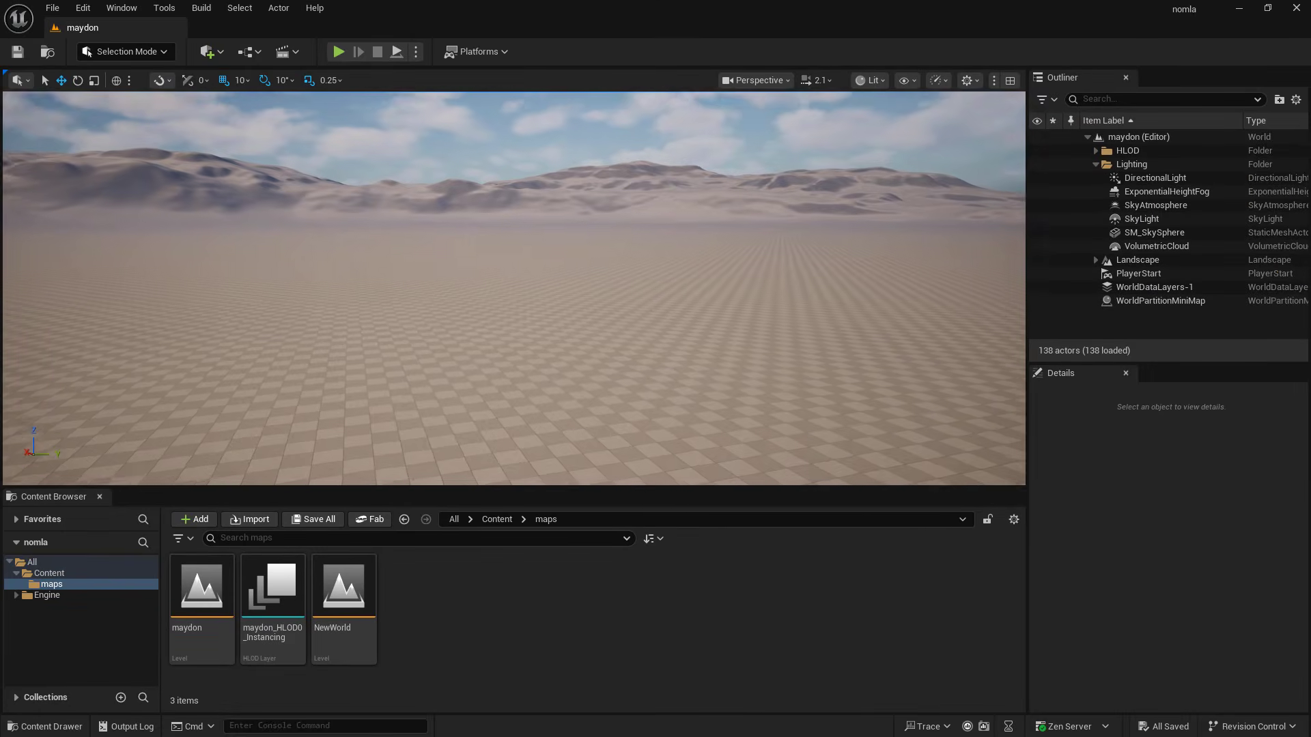
right_drag(634, 321, 634, 300)
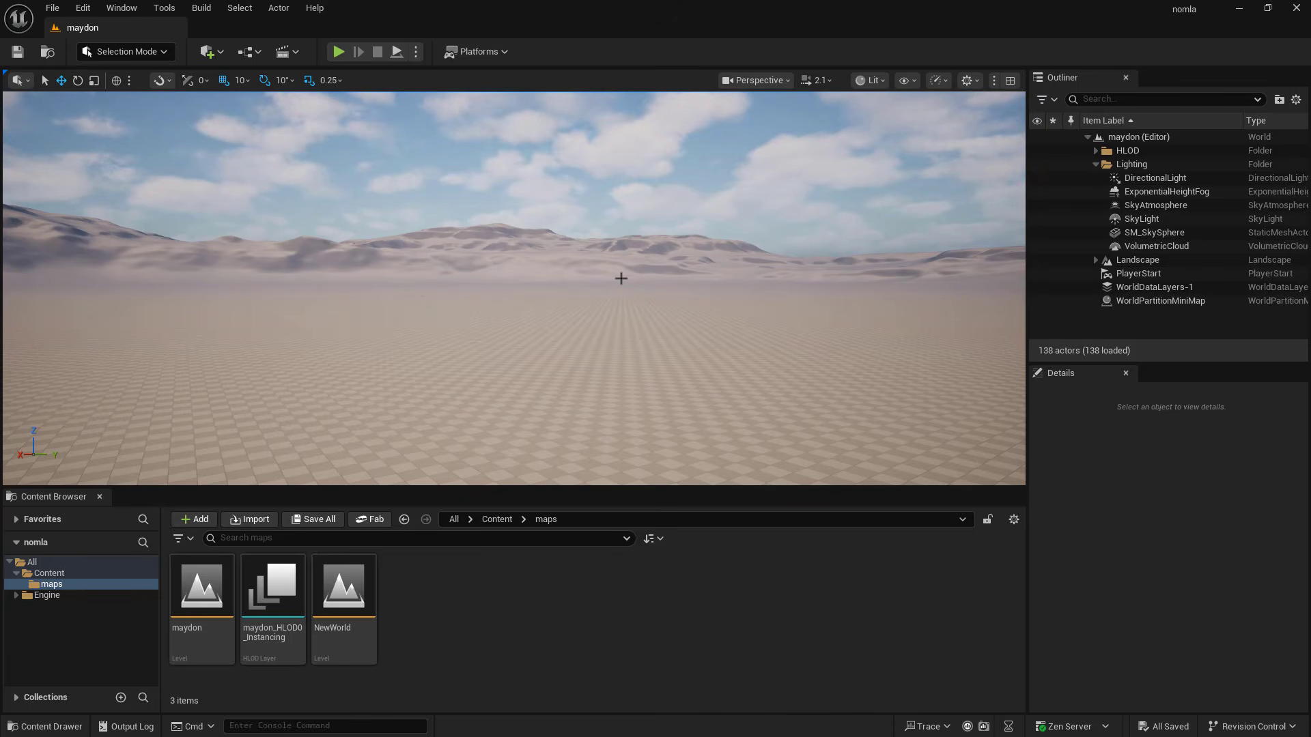
mouse_move(620, 278)
right_down()
mouse_move(618, 301)
mouse_move(615, 263)
mouse_move(613, 290)
mouse_move(592, 300)
mouse_move(608, 297)
right_up()
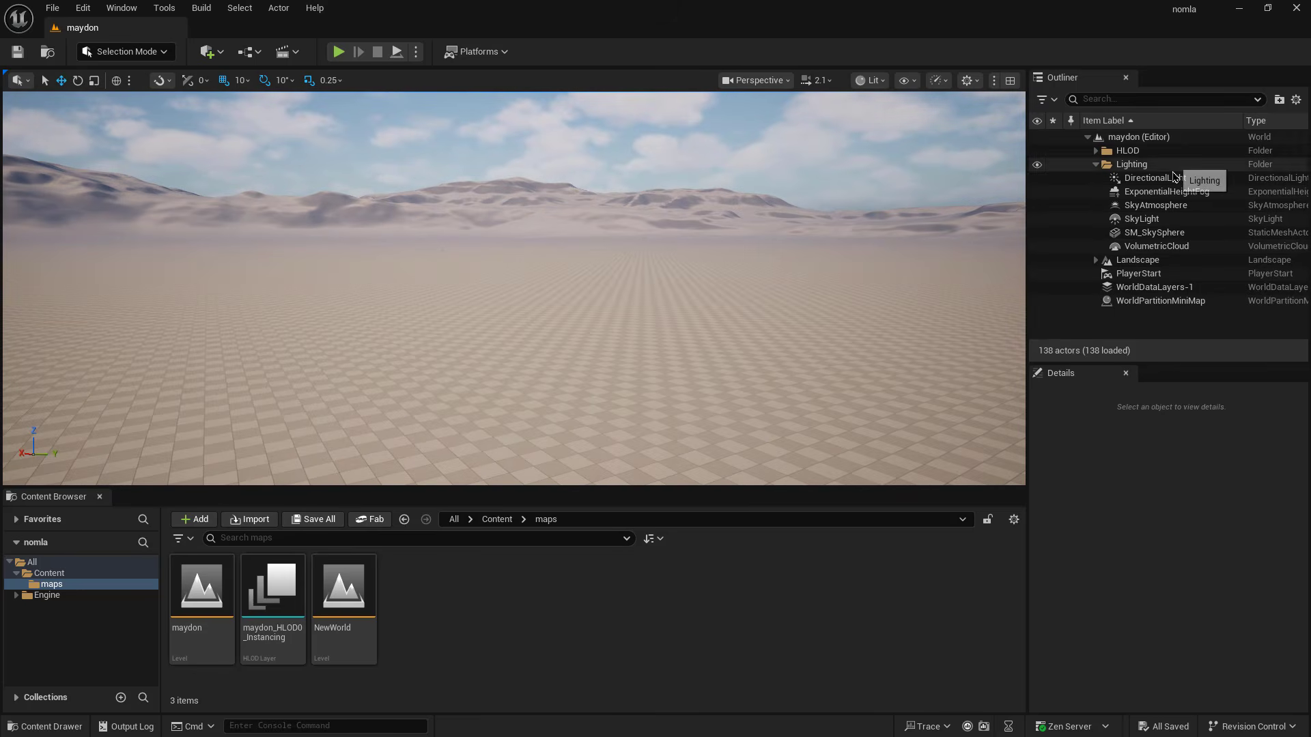
Step: Select the DirectionalLight actor and focus the viewport on it
click(1152, 180)
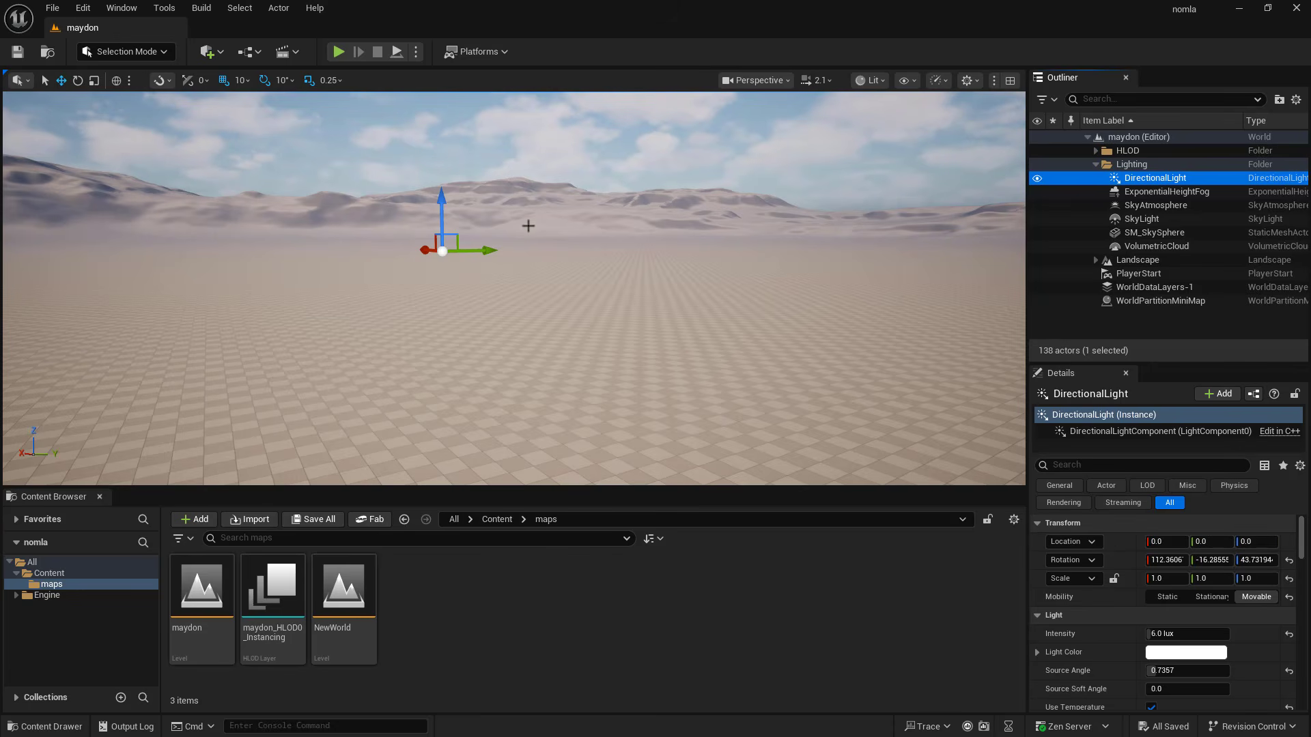
key(f)
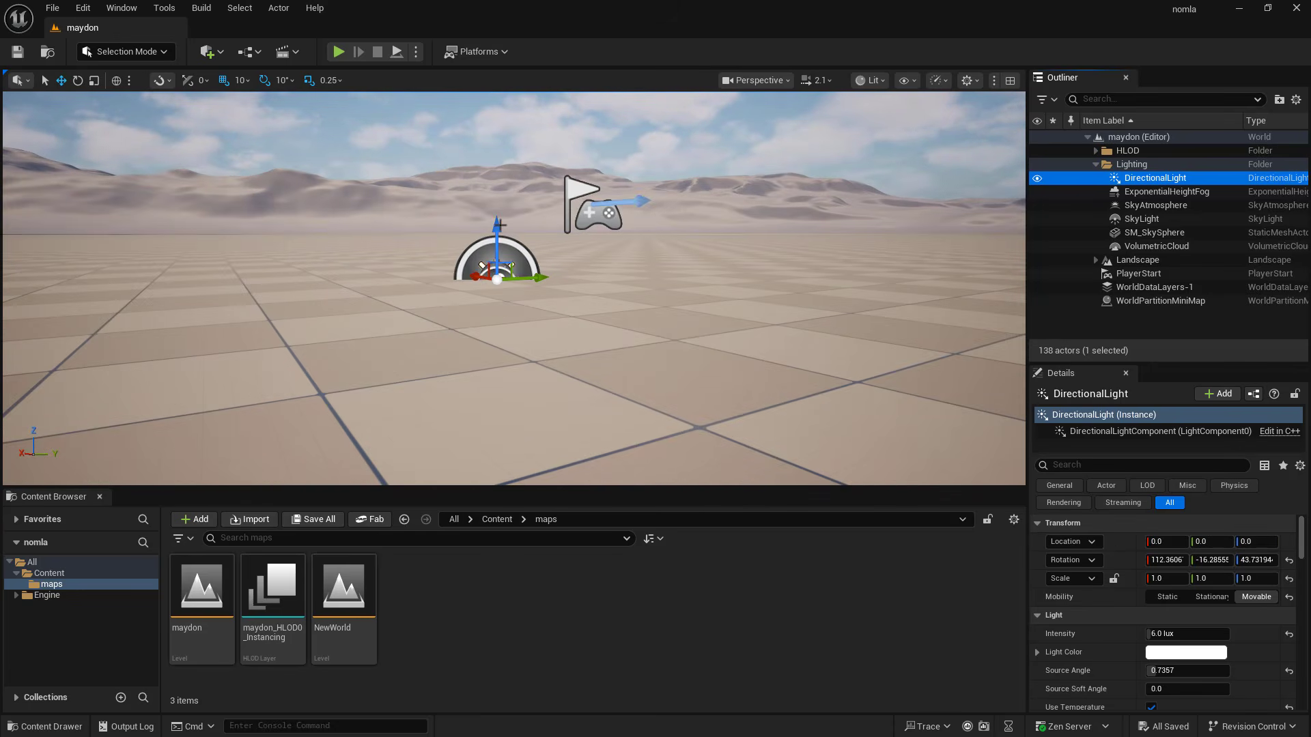
right_drag(573, 342, 526, 310)
Step: Fly the camera forward, backward and sideways around the selected DirectionalLight
key(w)
key(w)
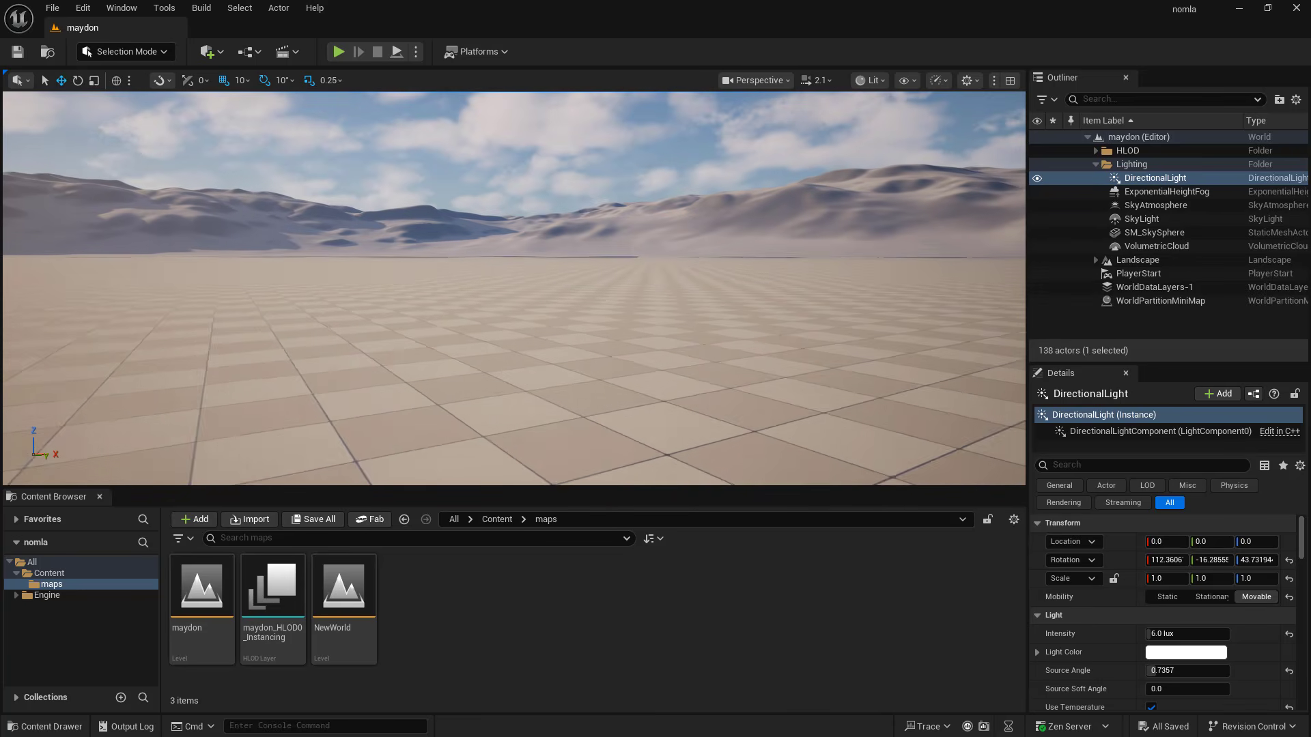
key(s)
key(d)
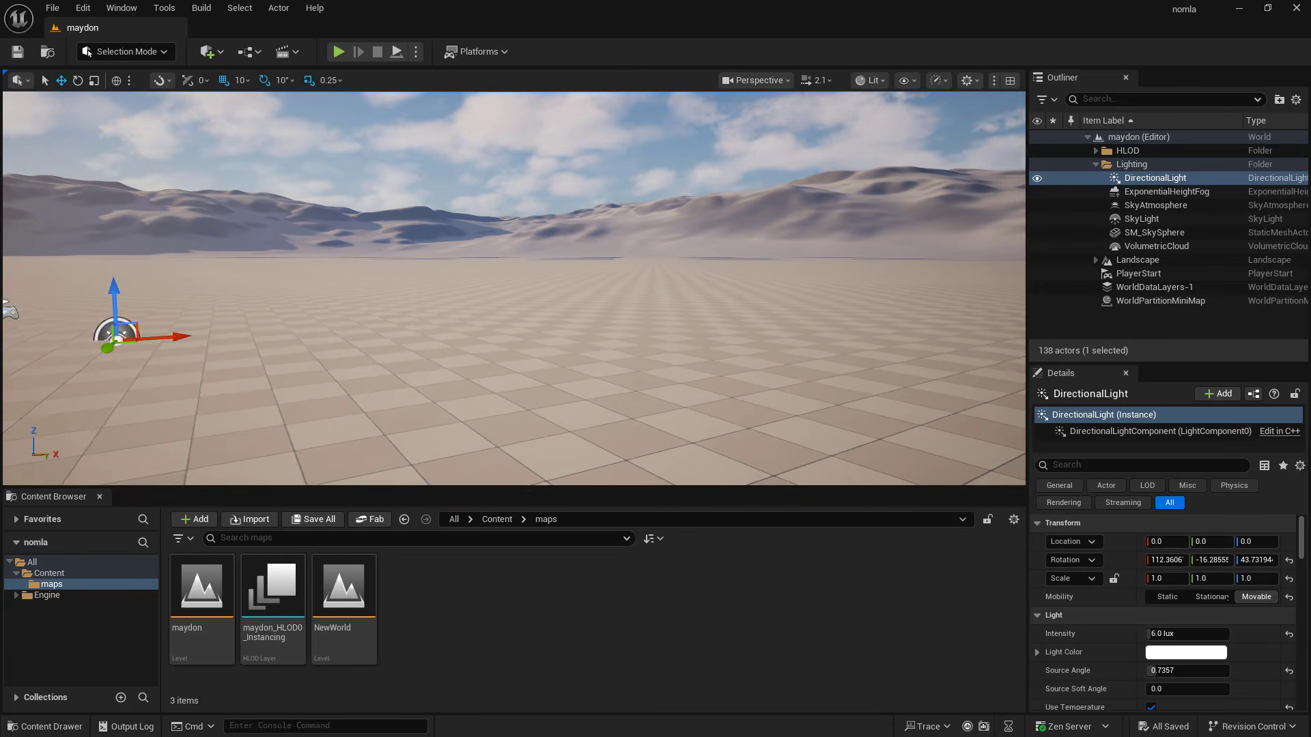
key(a)
key(a)
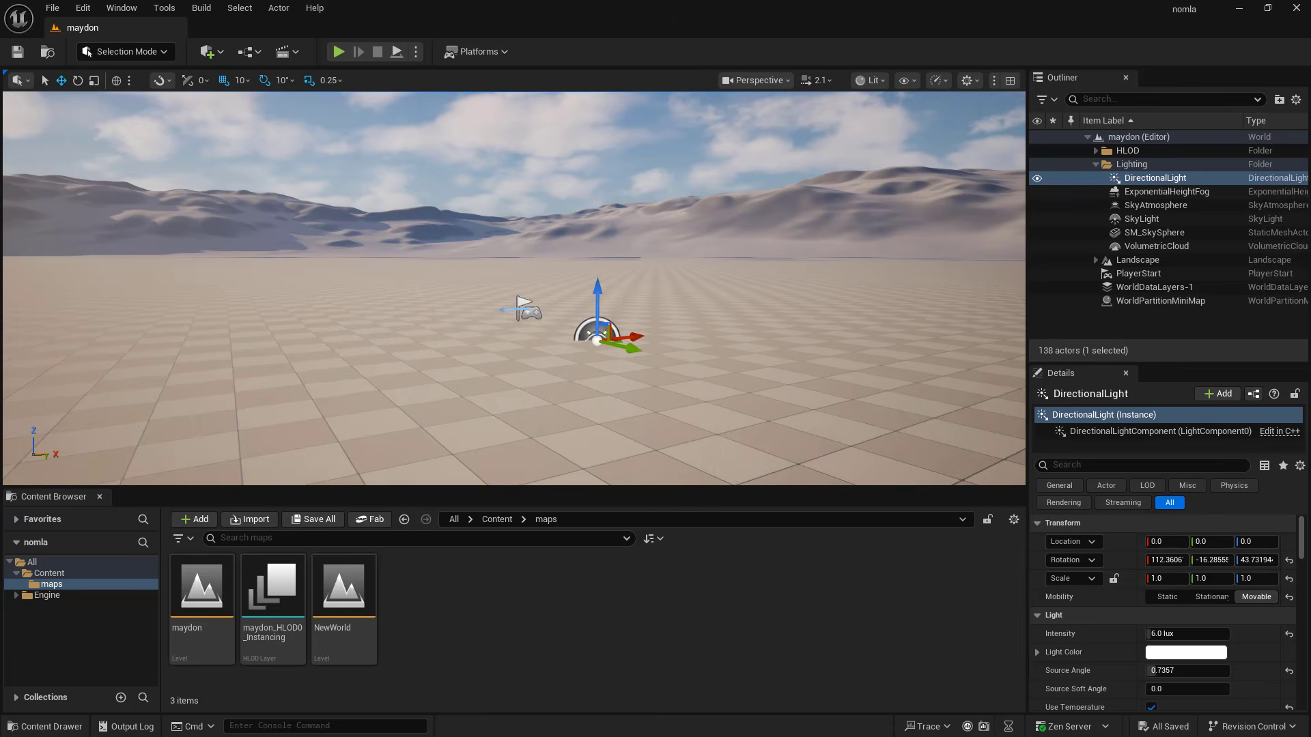
key(w)
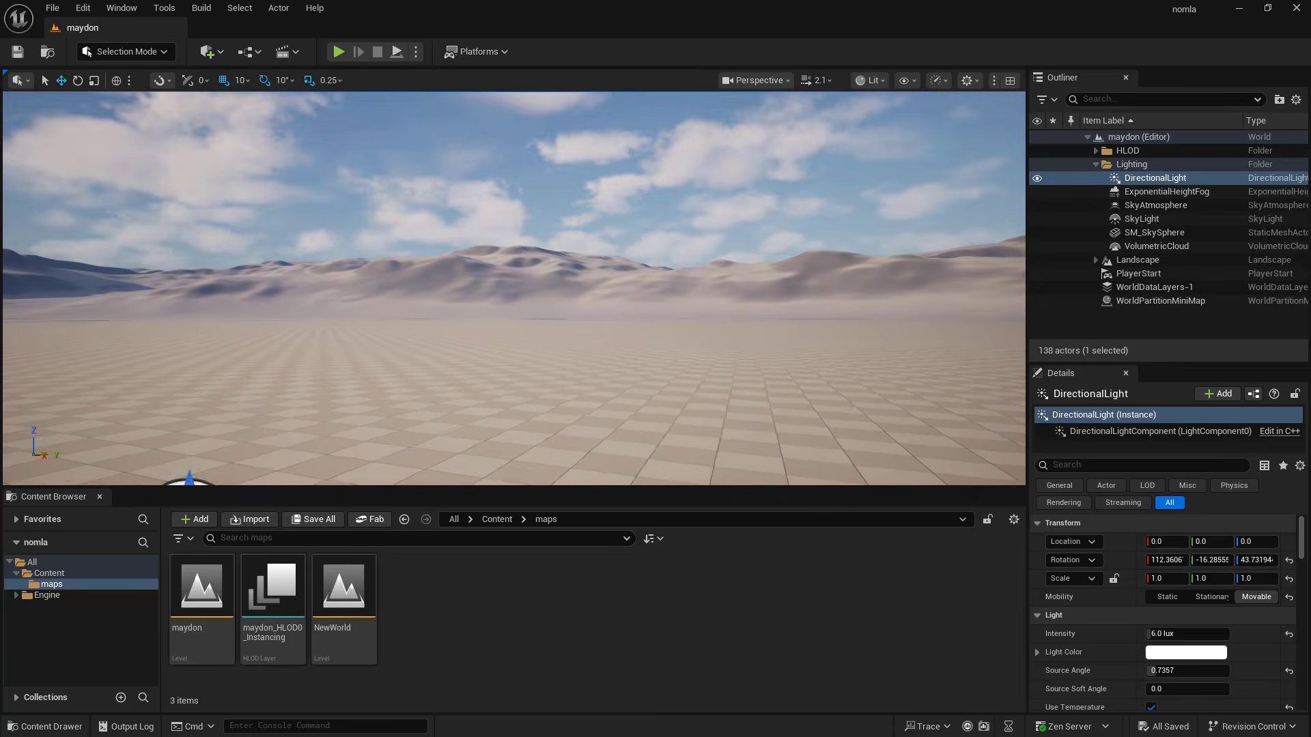
key(s)
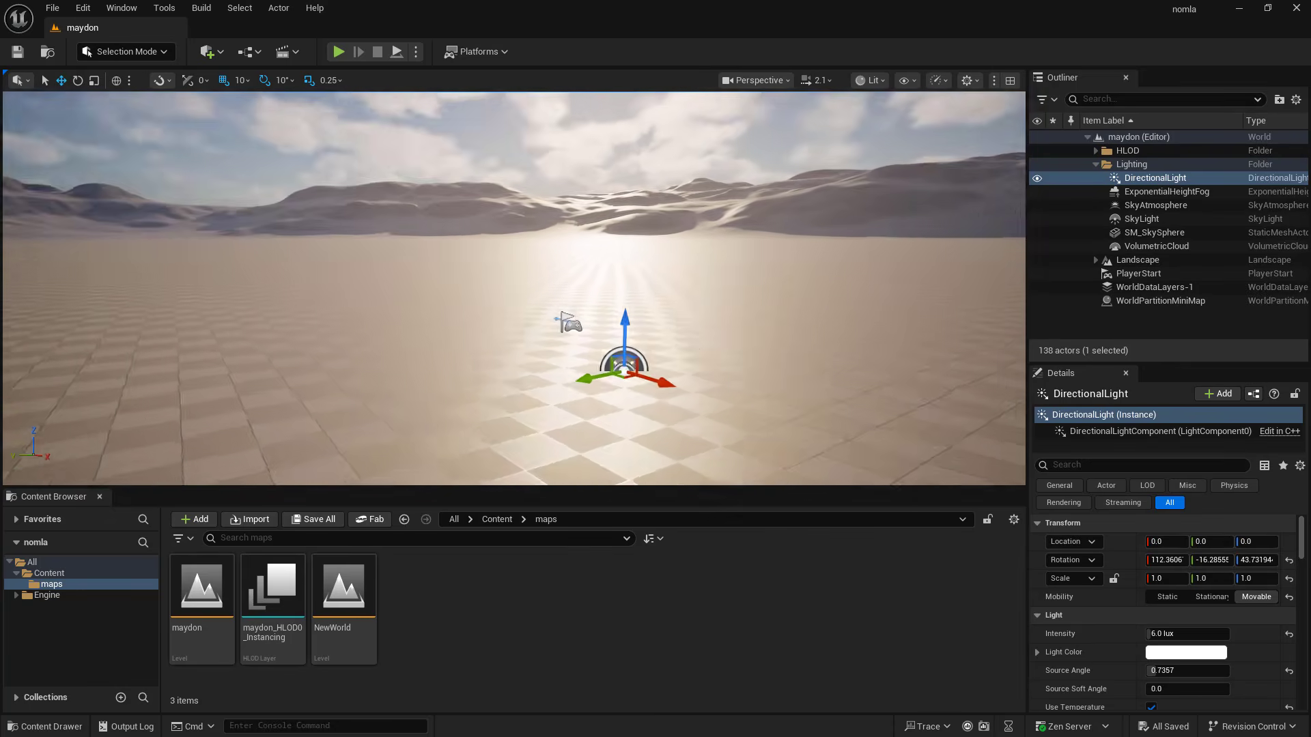
Step: Raise and lower the camera above the DirectionalLight, then move in toward it near ground level
key(e)
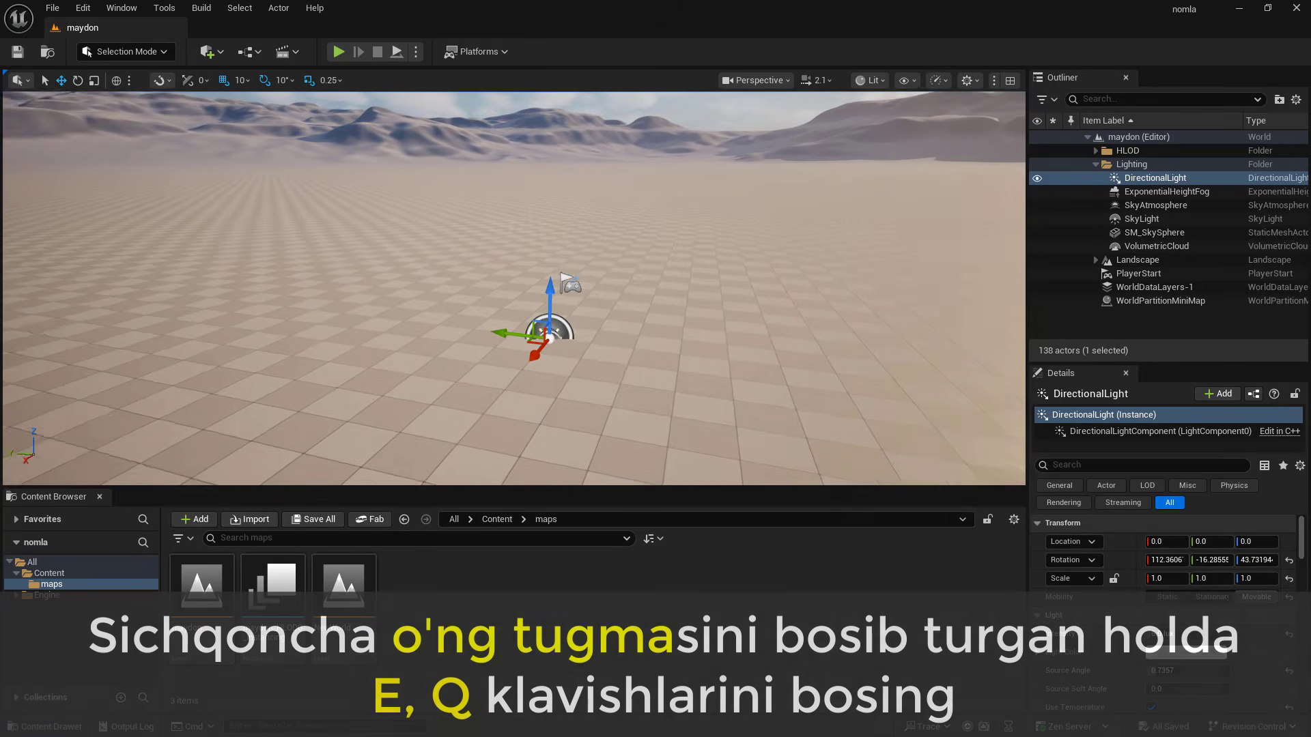
key(q)
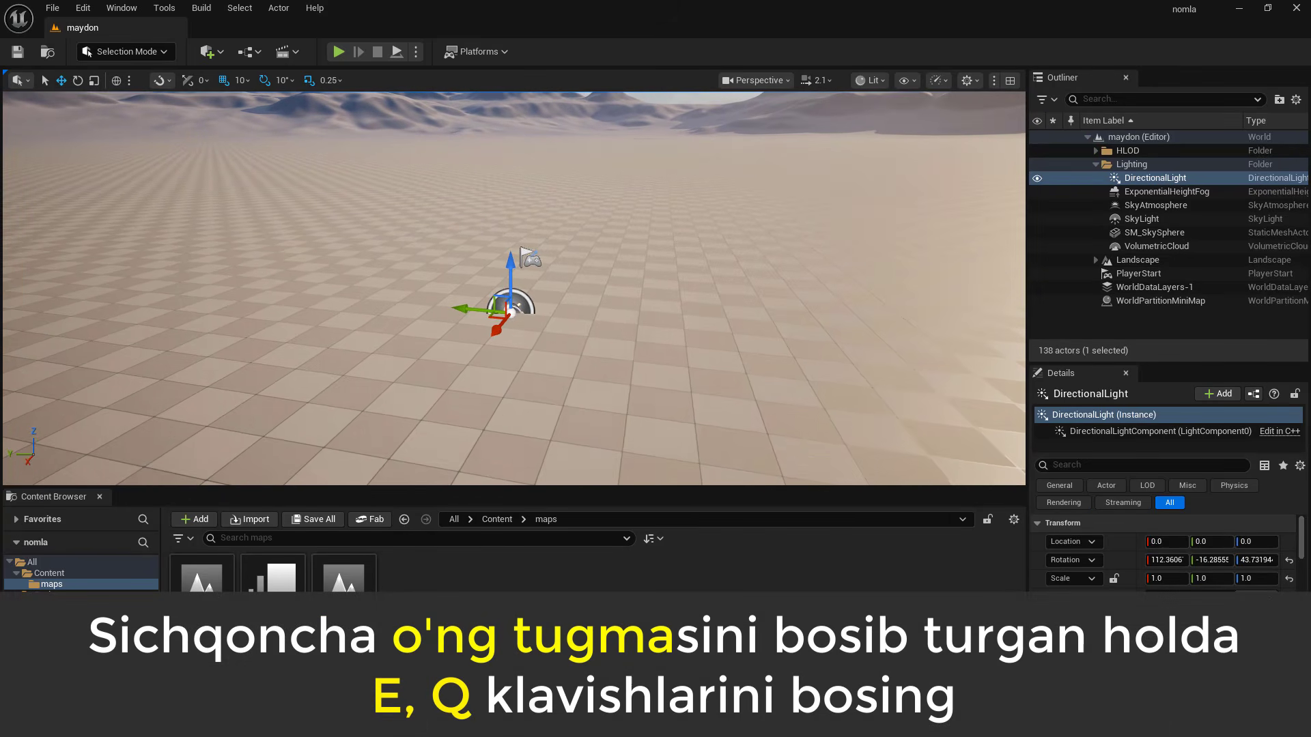
key(e)
key(q)
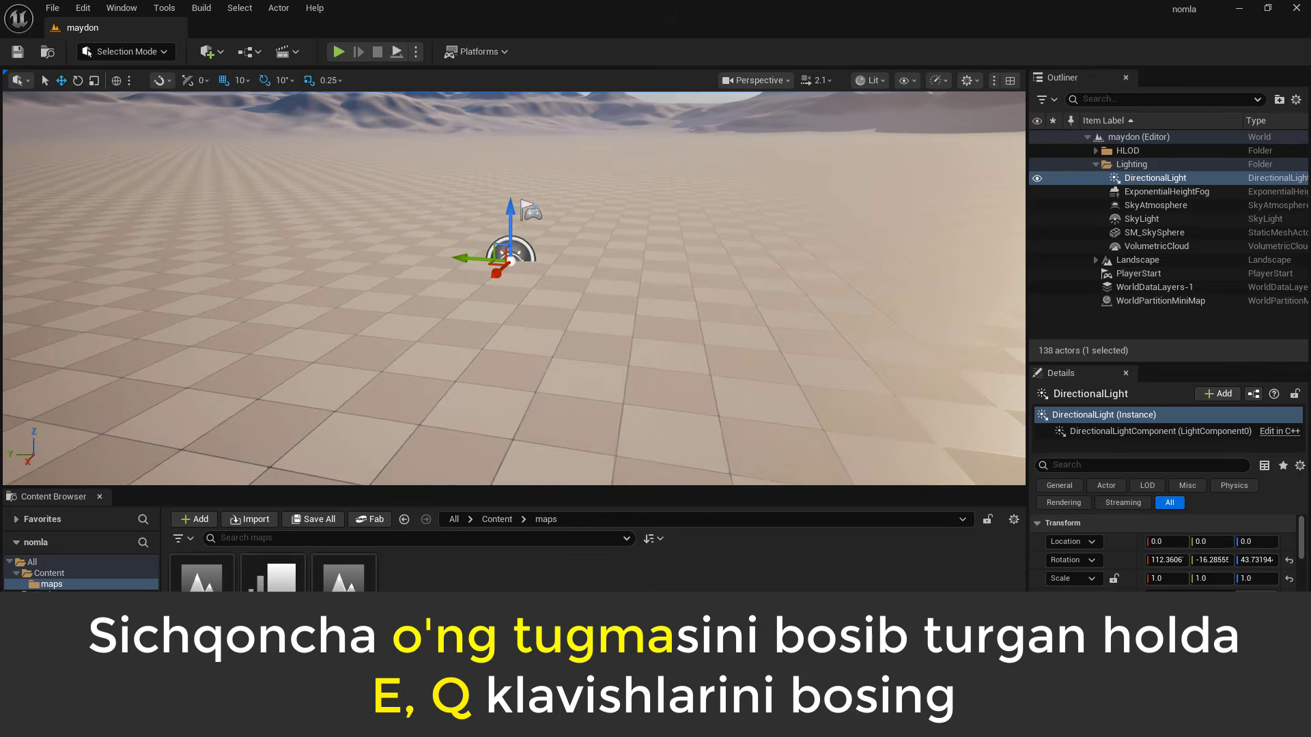
key(q)
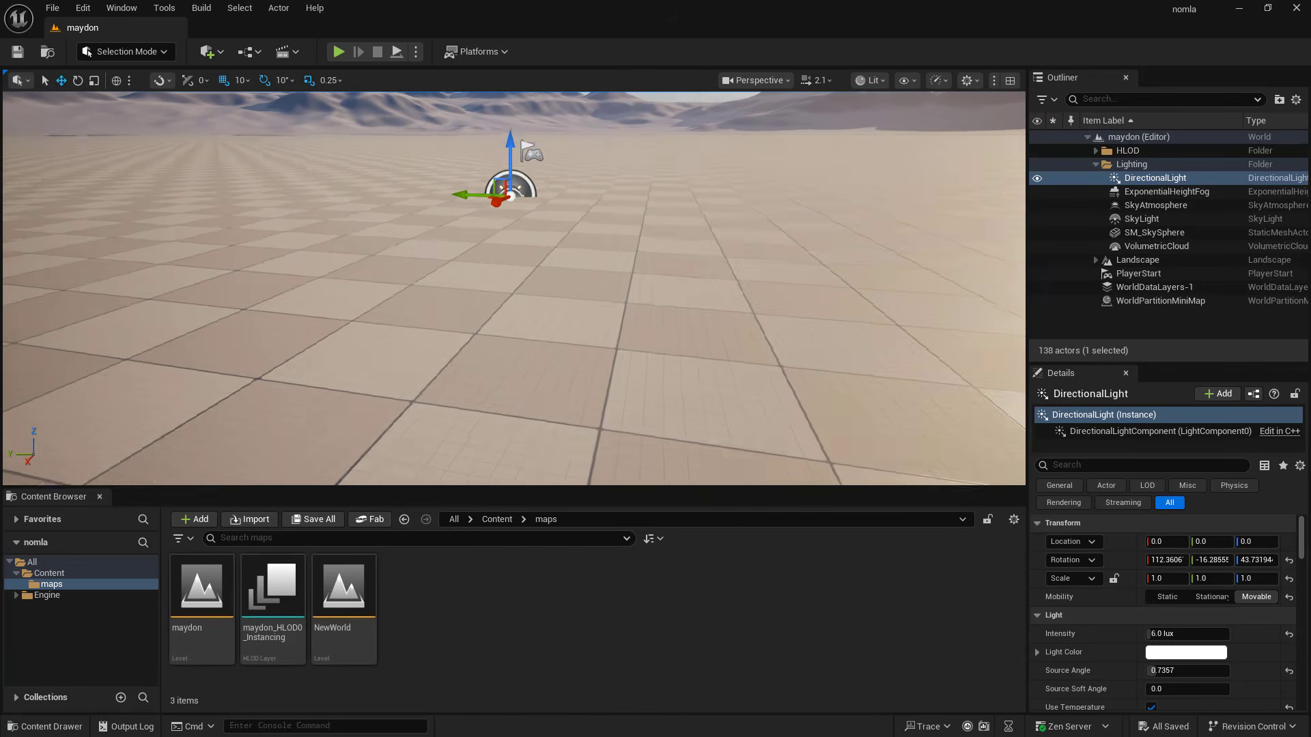
key(w)
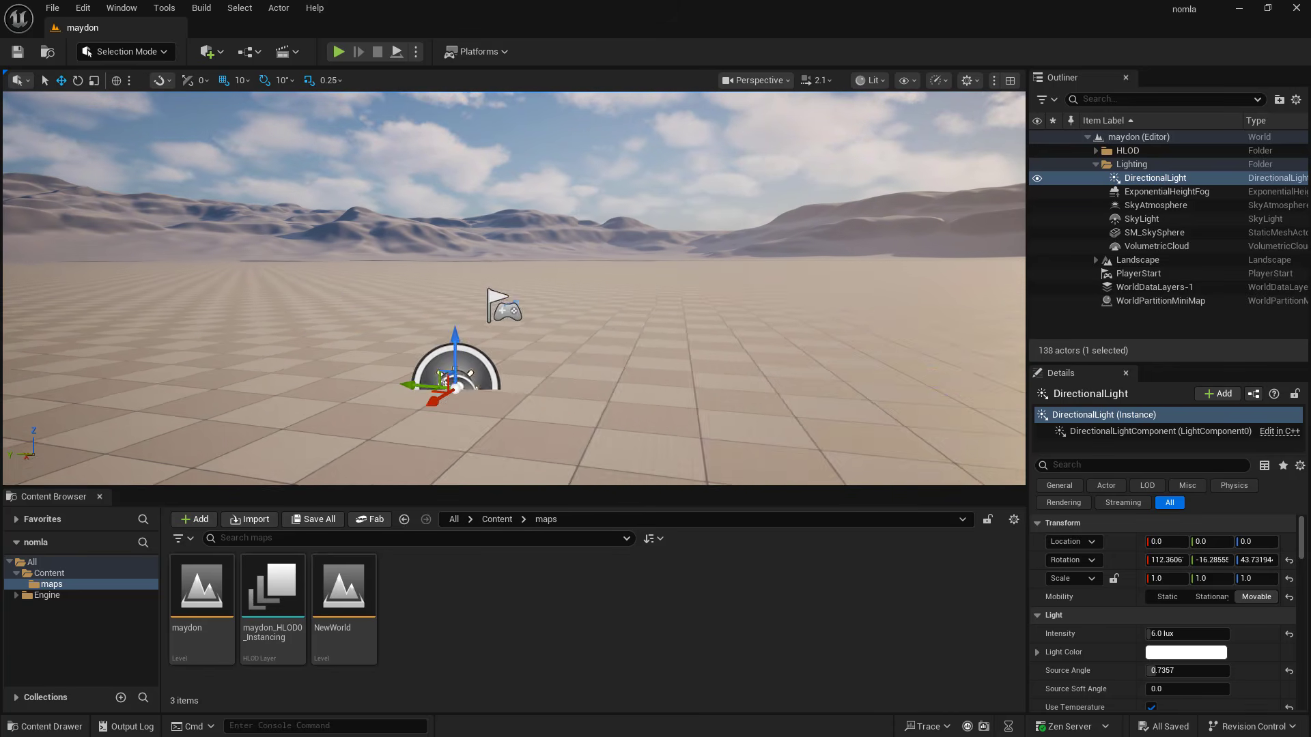
Step: Fly the camera sideways, forward and backward past the DirectionalLight and PlayerStart, turning the view toward the sun
key(a)
key(a)
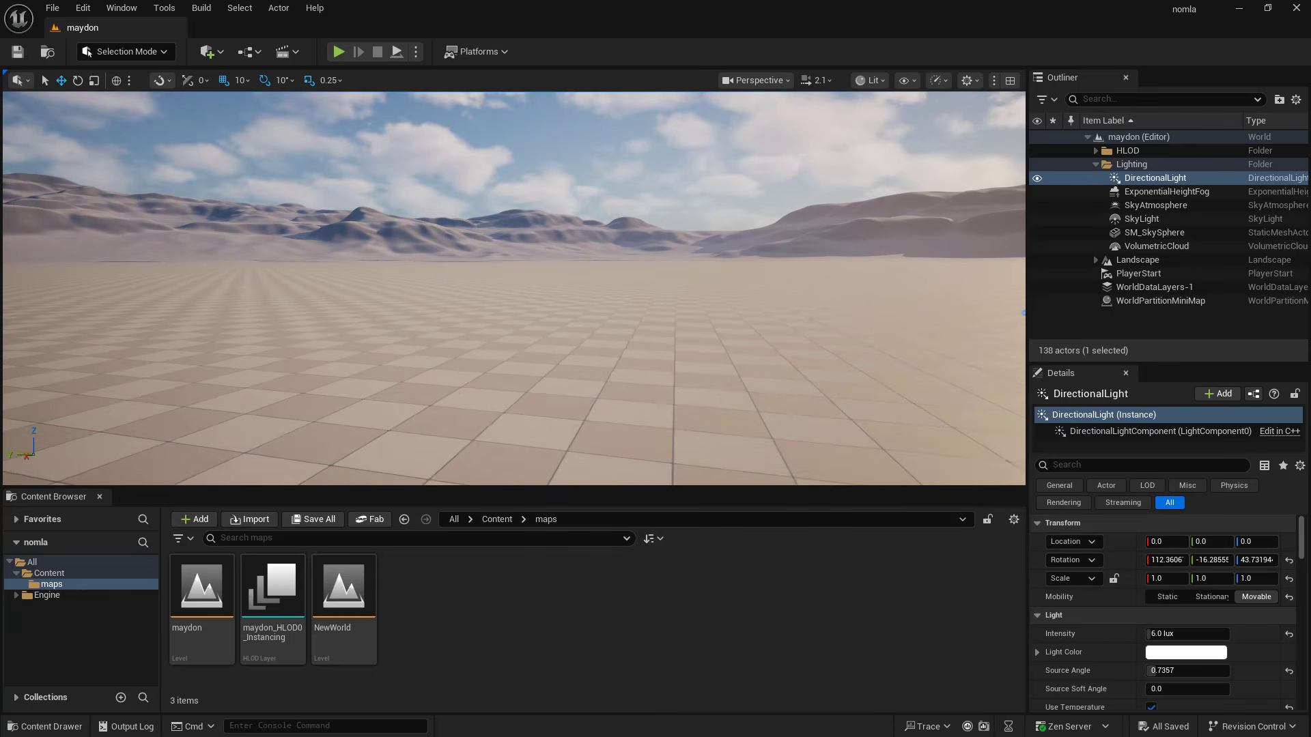
key(w)
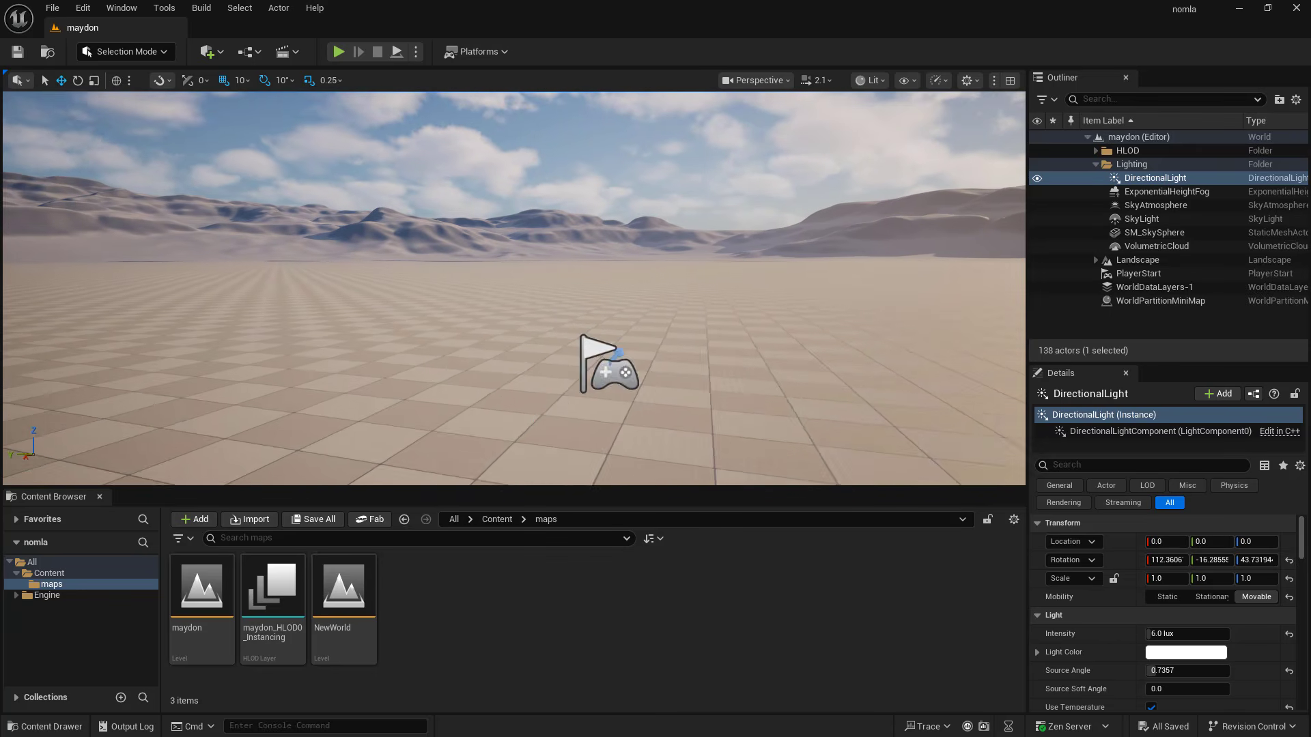
key(s)
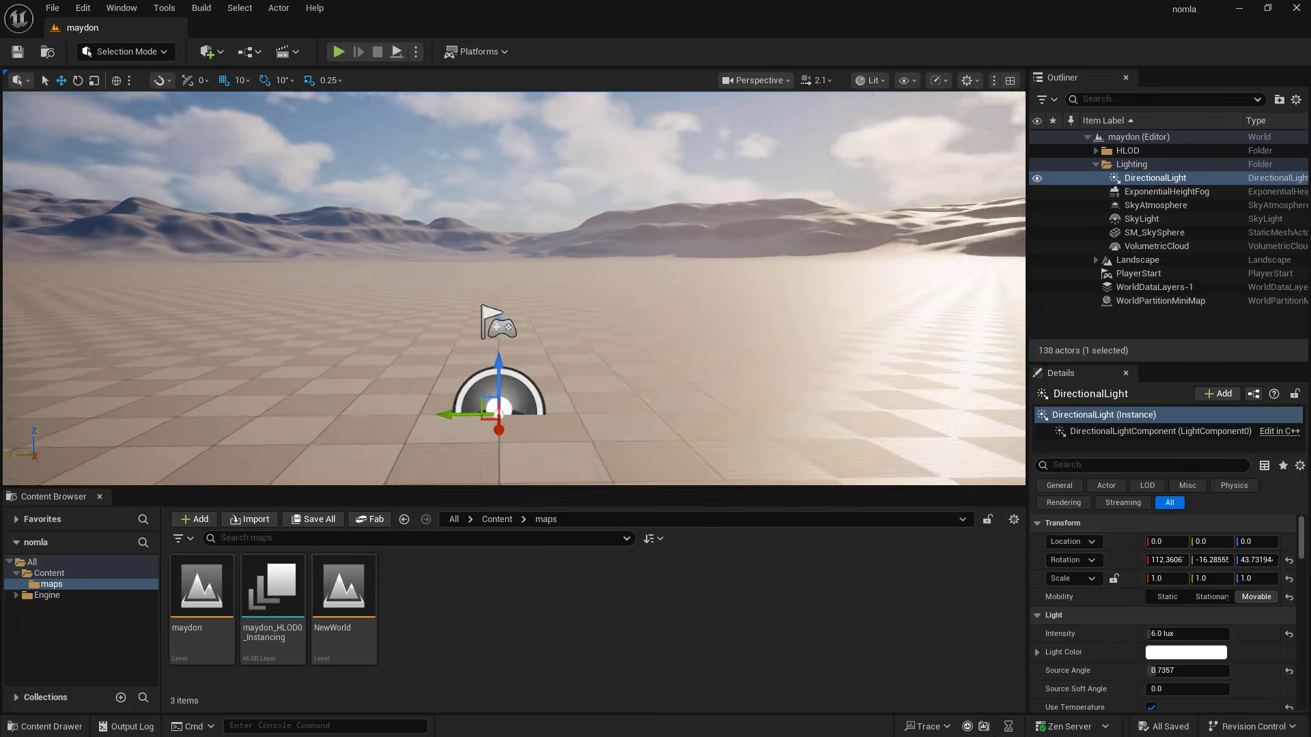
key(w)
key(s)
right_drag(708, 324, 814, 325)
key(s)
key(w)
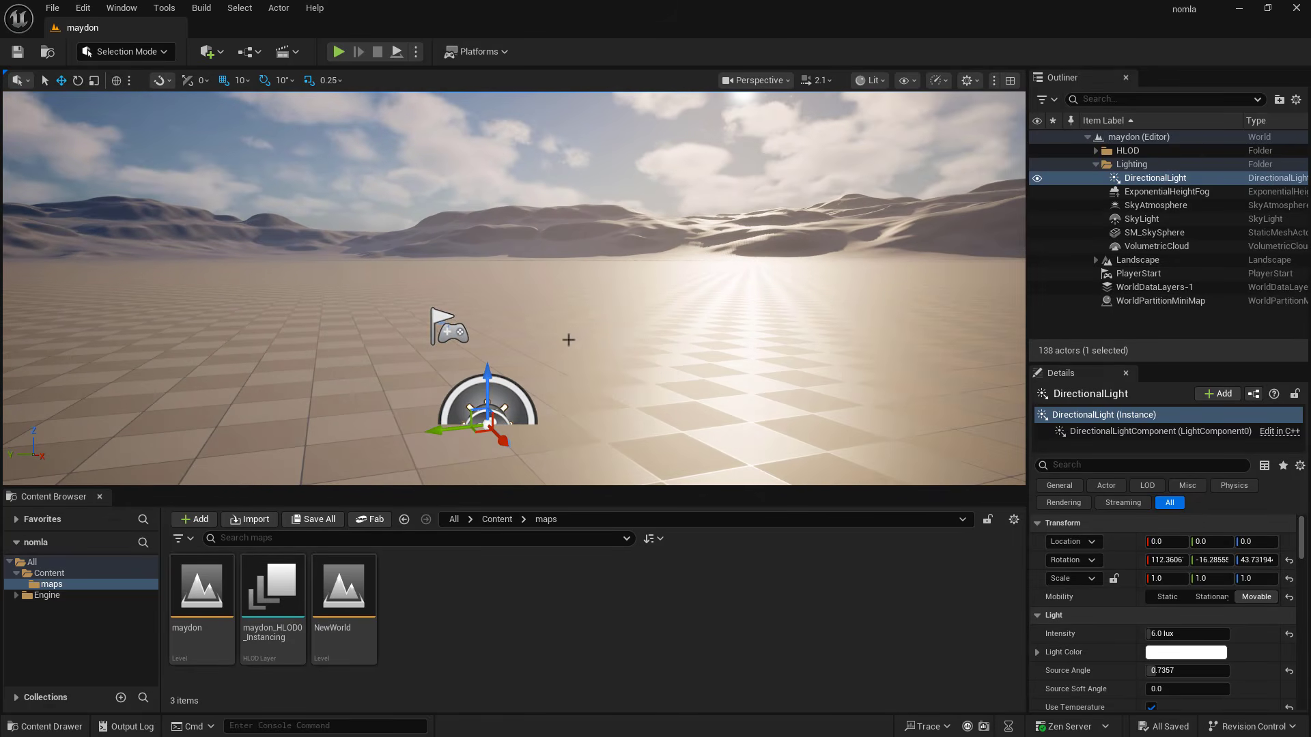
Step: Turn and move the camera sideways near the DirectionalLight, lowering the camera speed to 1.8
right_drag(568, 339, 662, 312)
key(d)
scroll(671, 330, down, 1)
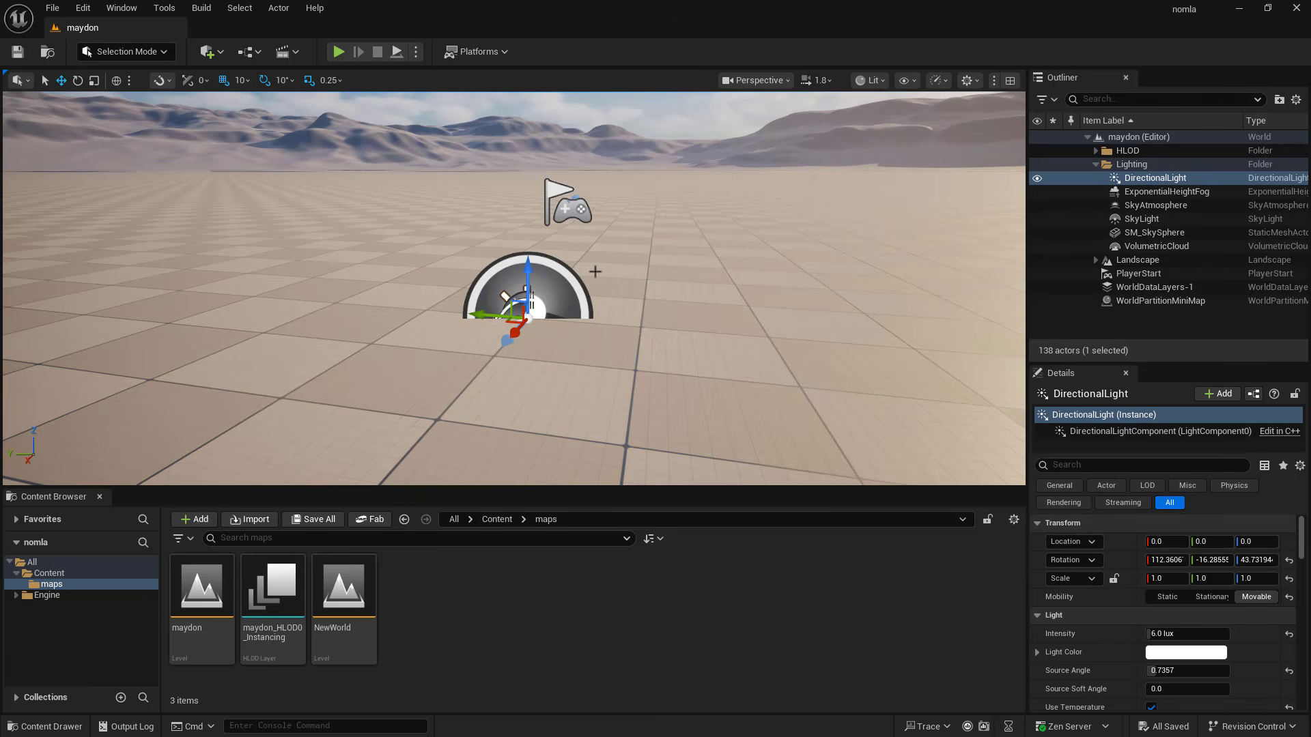
Step: Look around the DirectionalLight, zoom out from it, orbit toward the sun side and tilt the view
right_drag(595, 271, 685, 289)
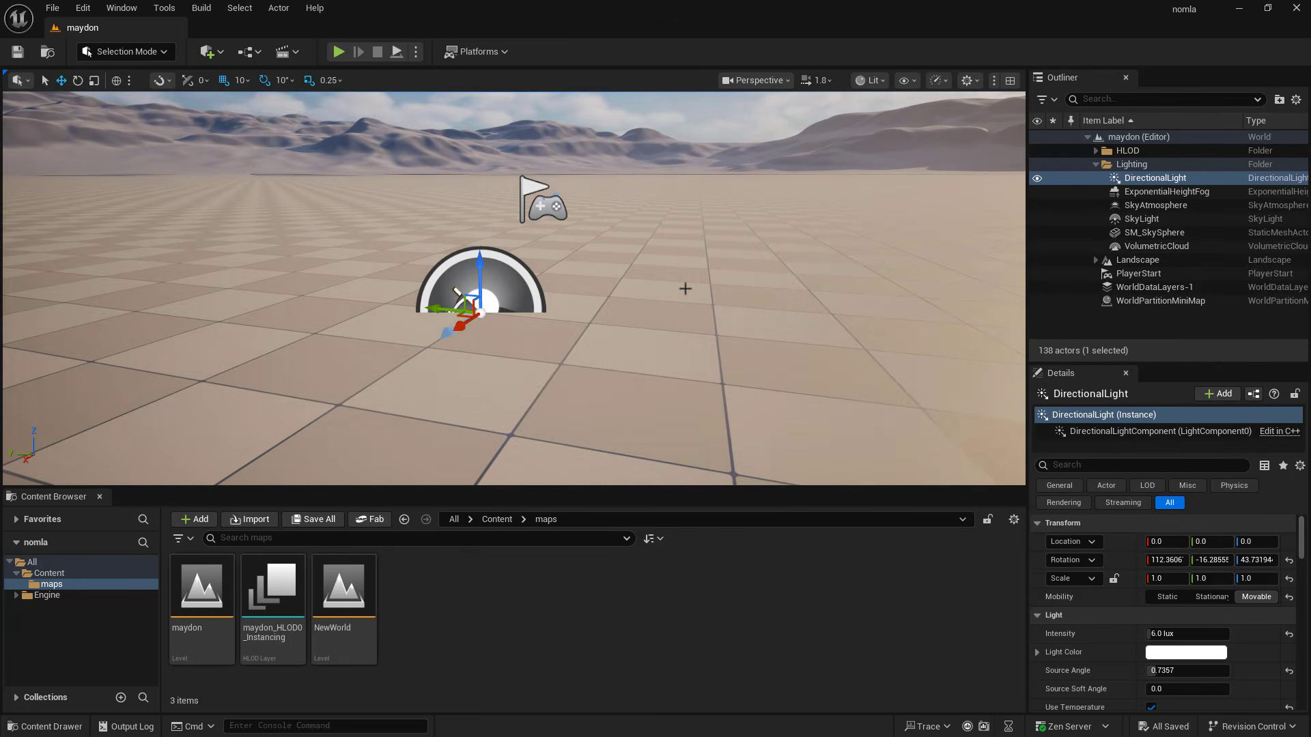
scroll(685, 289, down, 3)
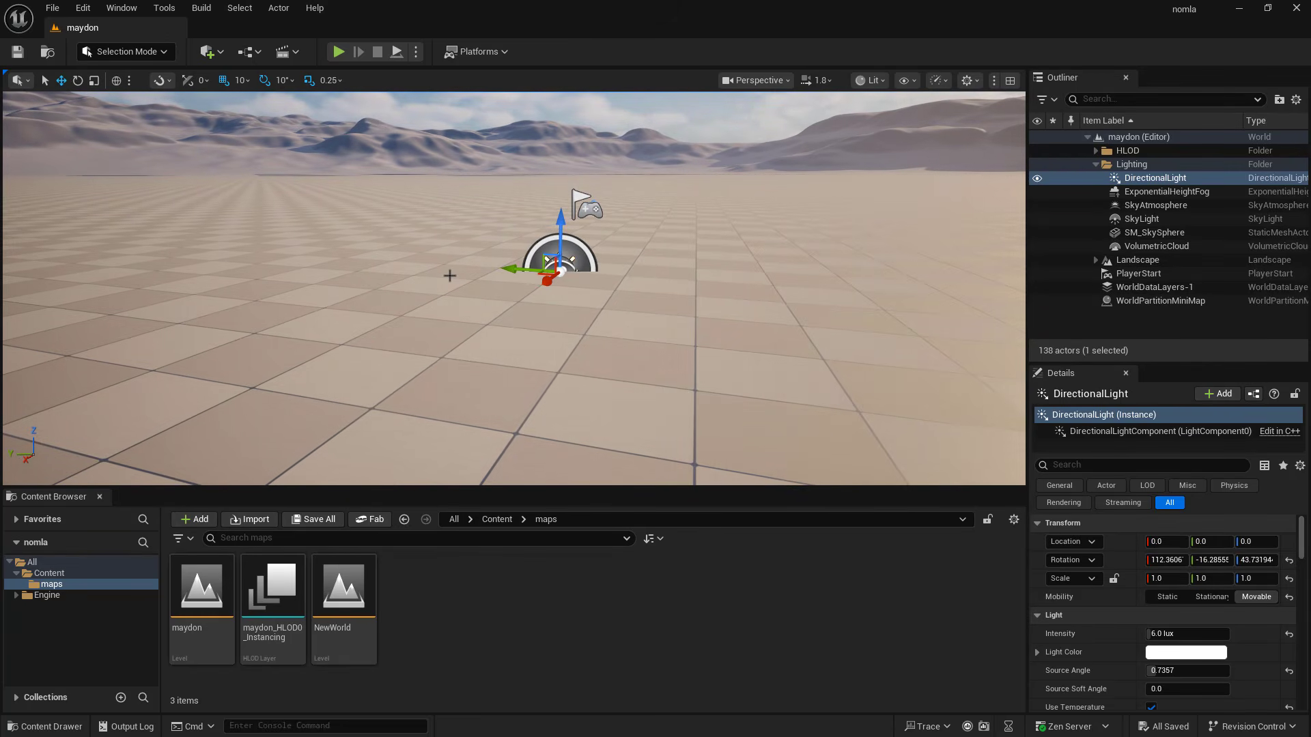
alt+drag(447, 241, 505, 228)
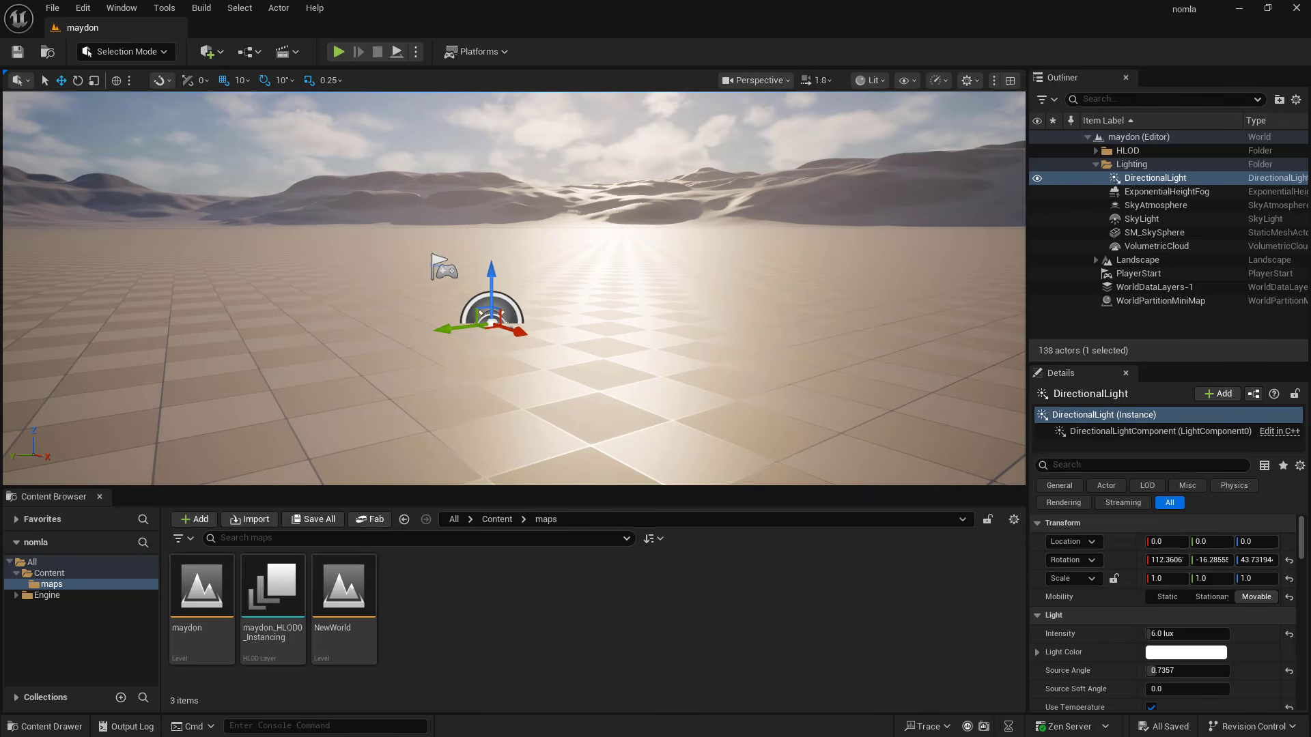
right_drag(645, 285, 623, 269)
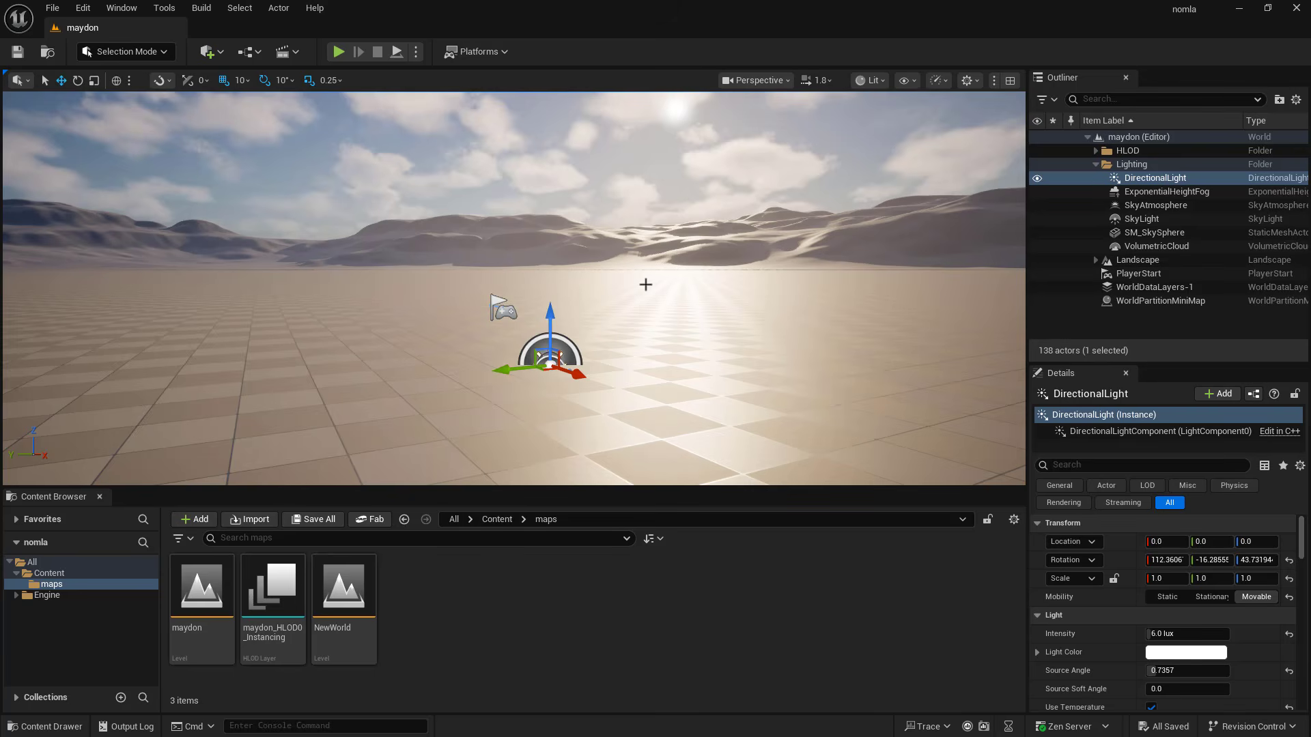
right_drag(645, 284, 646, 294)
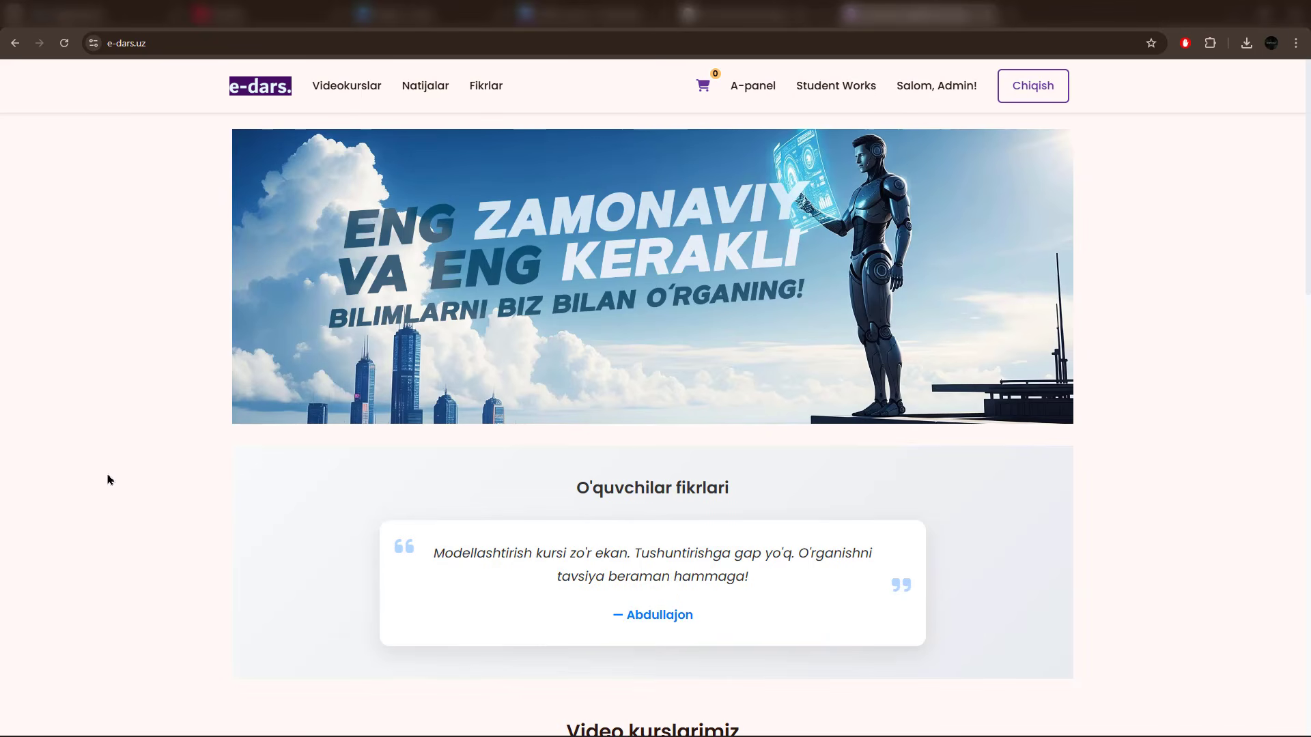
Step: Switch to the e-dars.uz site in the browser and open the Unreal Engine 5 Asoslari course from the video course list
scroll(108, 479, down, 1)
scroll(108, 479, up, 1)
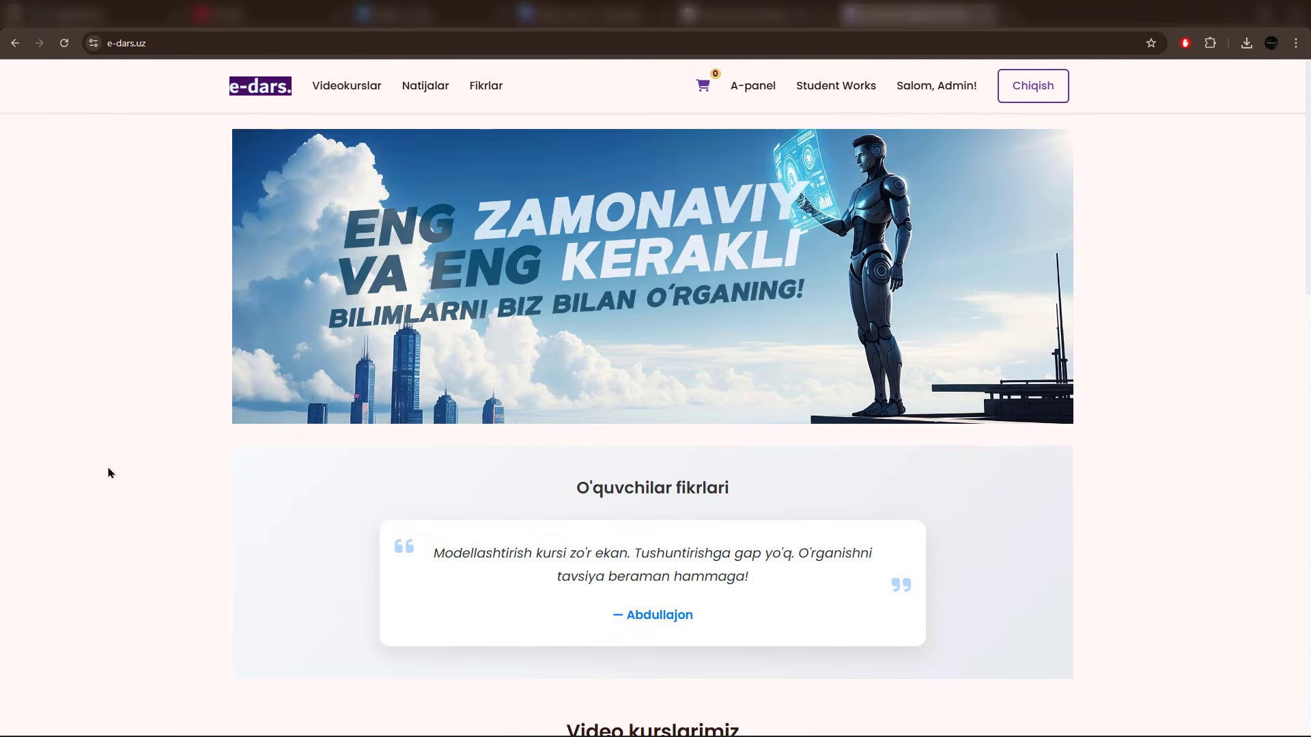
click(347, 86)
scroll(1178, 416, down, 2)
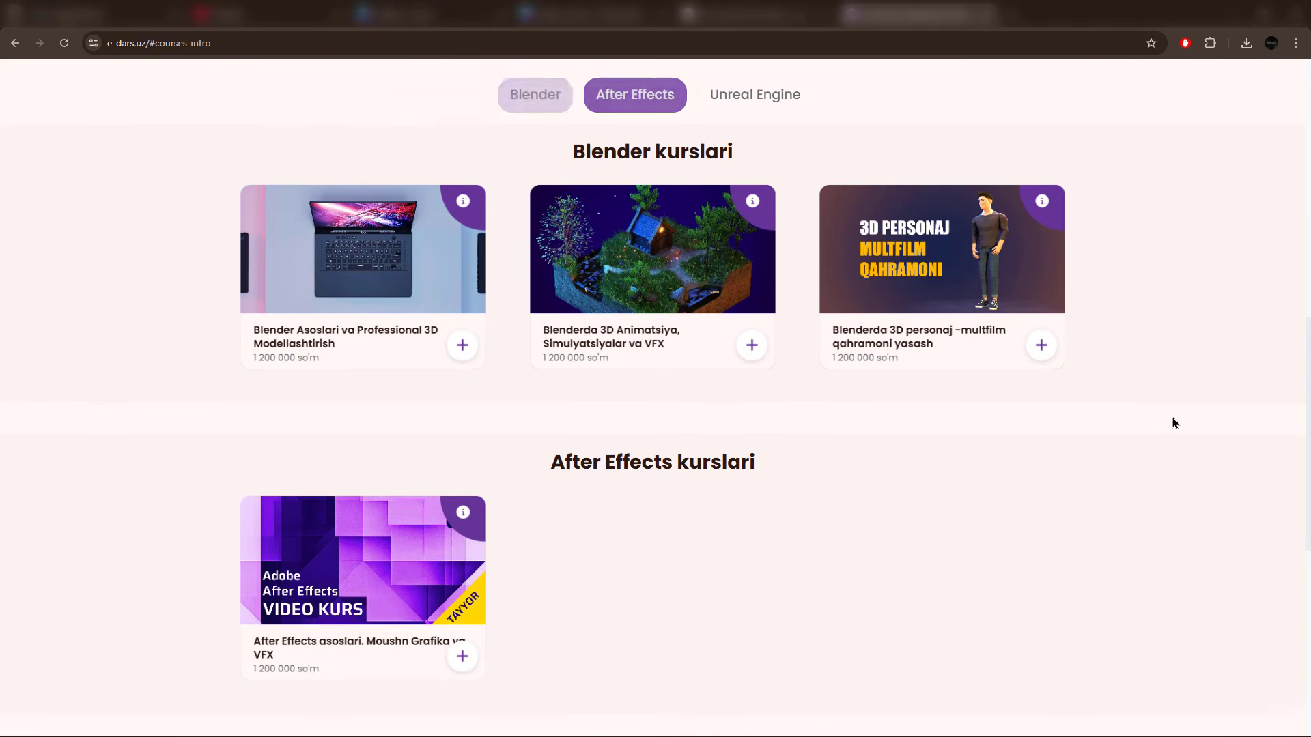
scroll(1013, 375, down, 7)
mouse_move(295, 430)
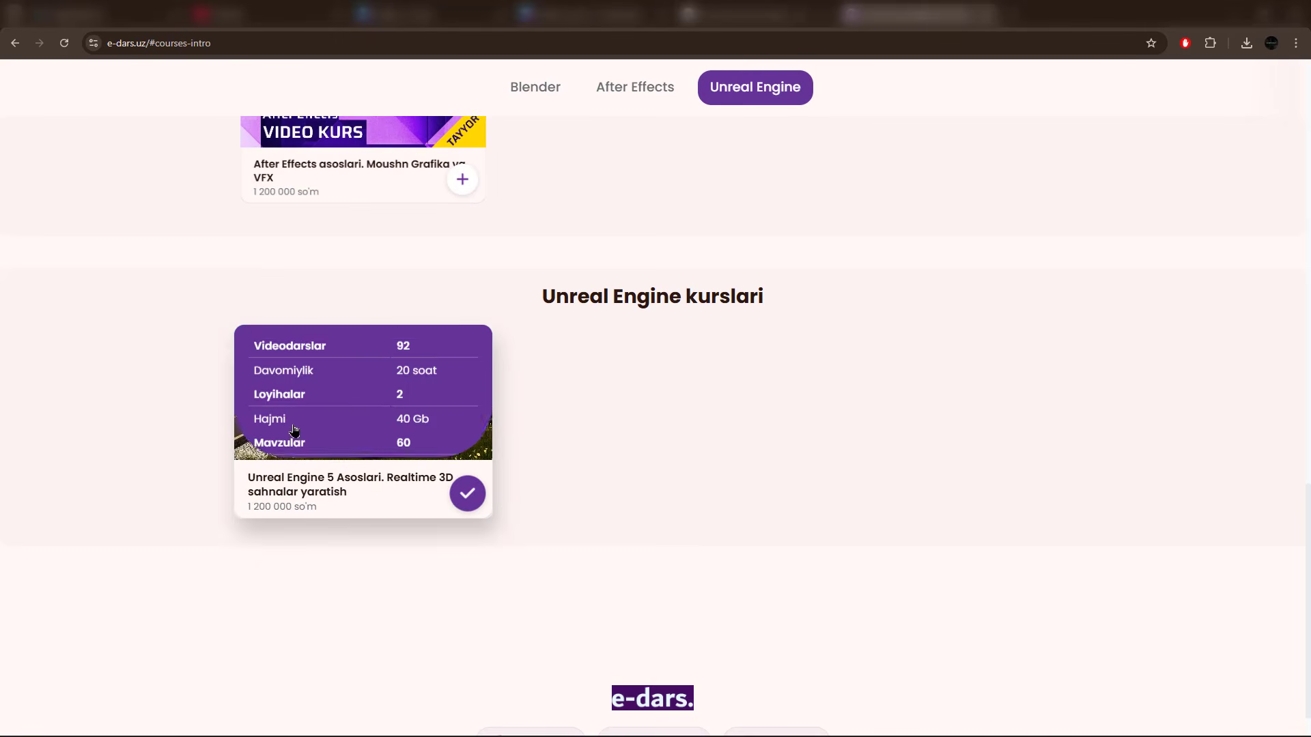
mouse_move(322, 407)
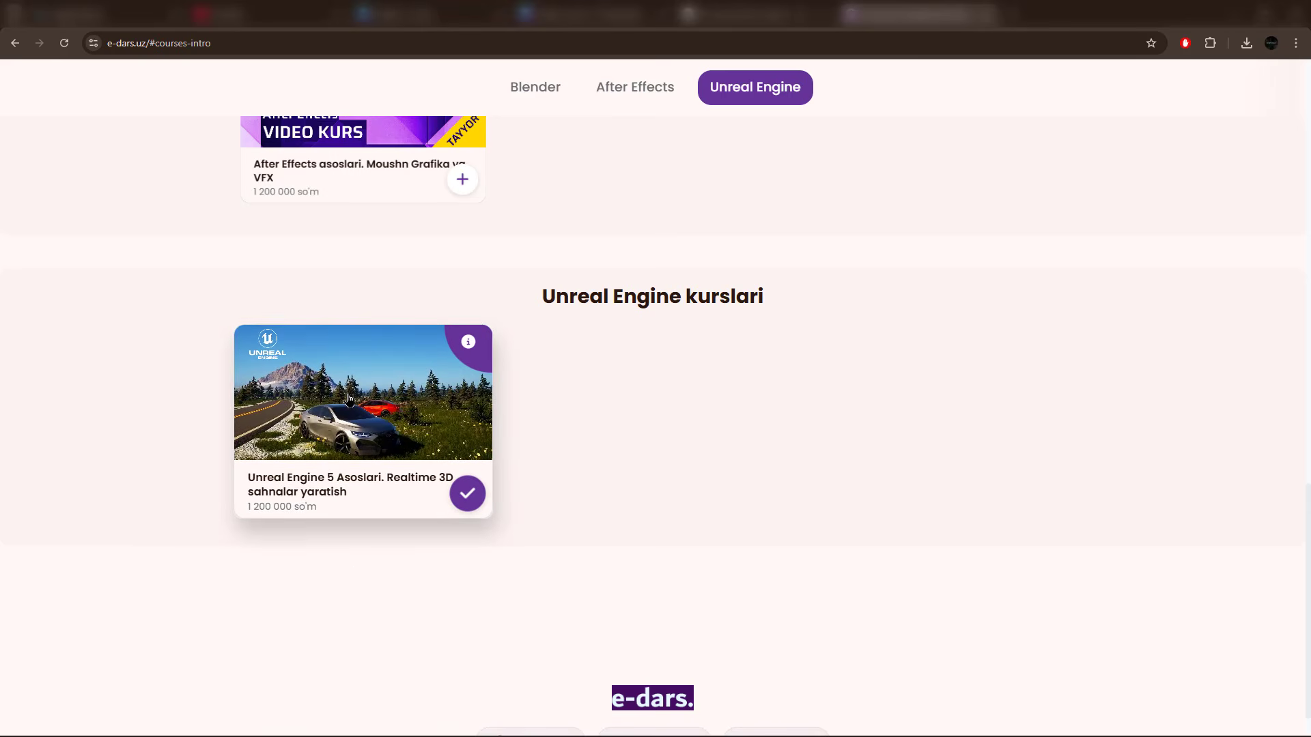
click(349, 399)
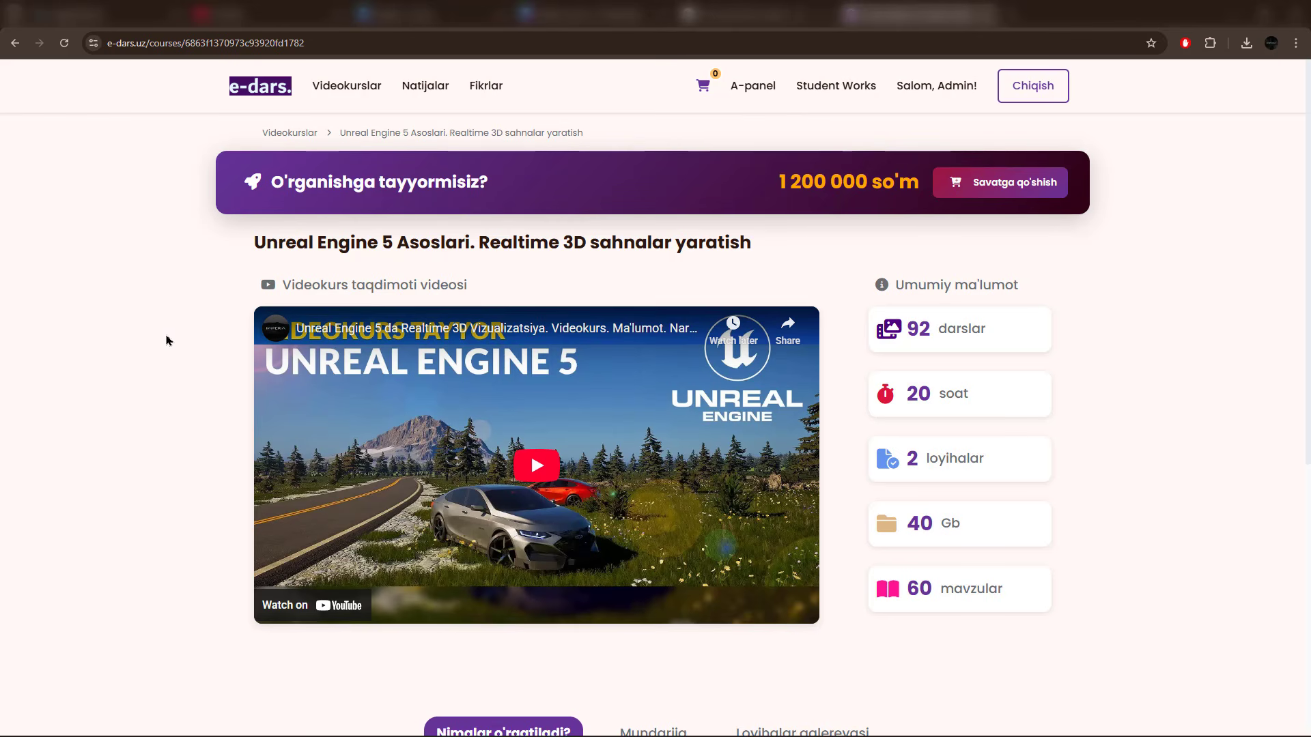
Step: Review the Unreal Engine 5 course's general information and the description of what it teaches
scroll(181, 390, down, 1)
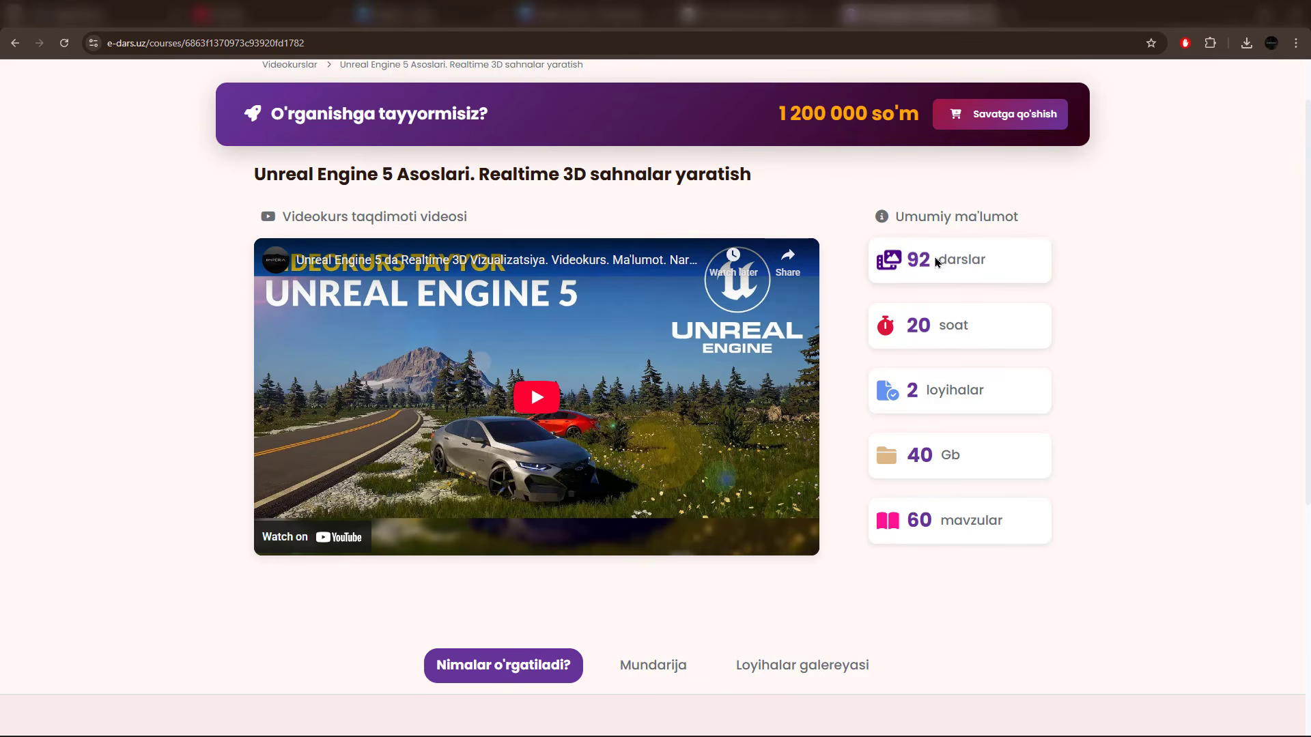
scroll(1048, 424, down, 1)
scroll(1048, 425, down, 1)
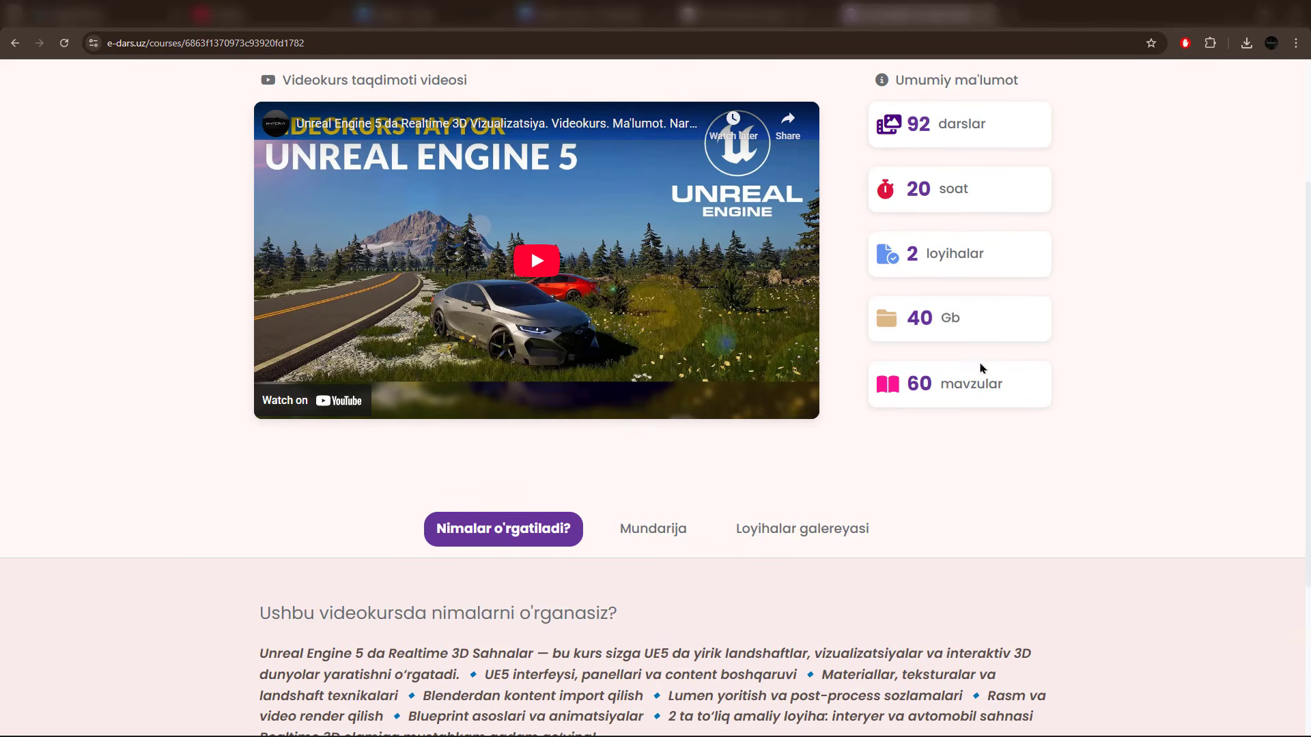
scroll(983, 382, down, 4)
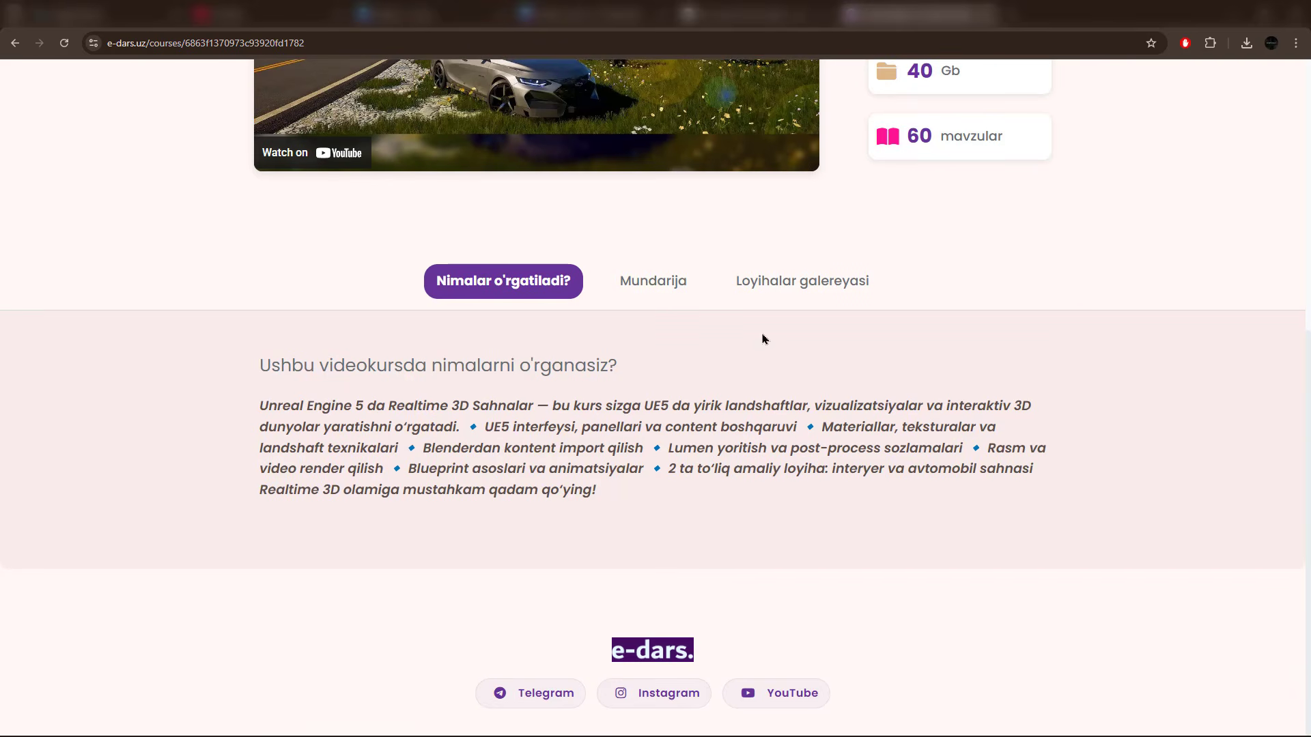
Step: Open the course's table of contents (Mundarija) and examine its list of sections
click(644, 282)
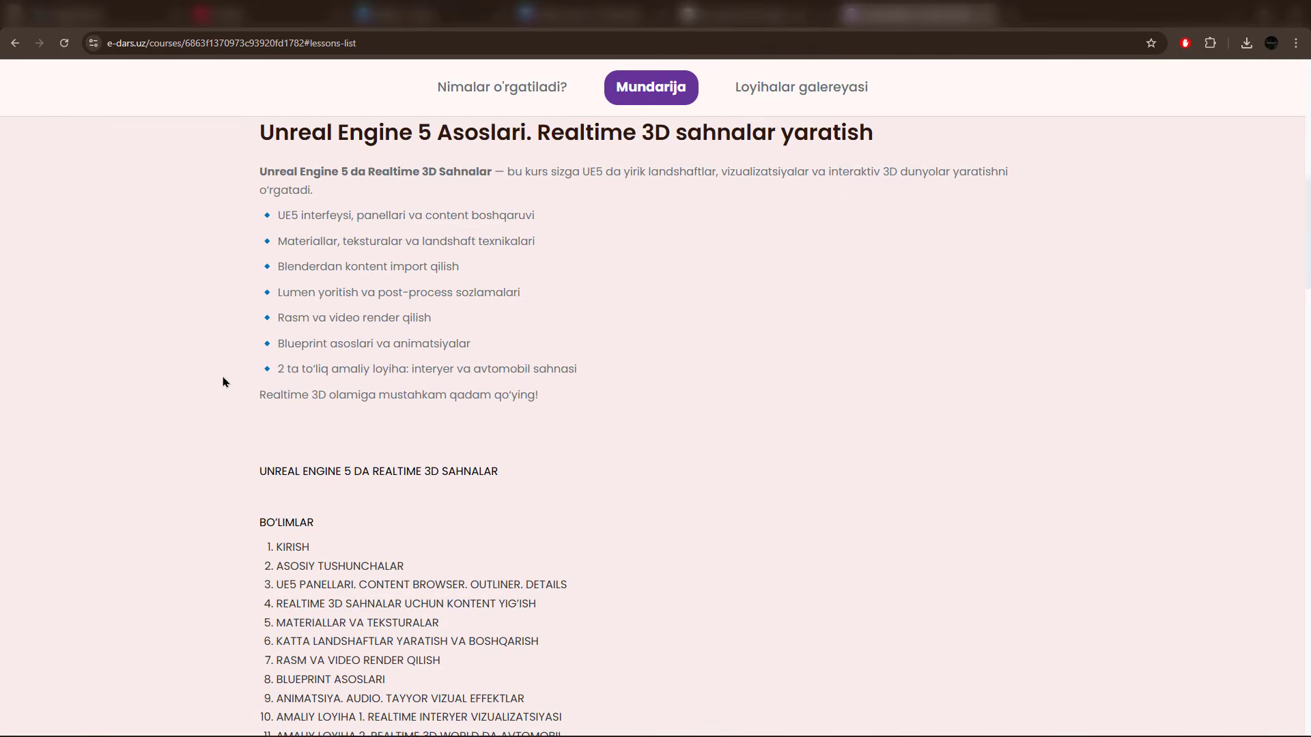
scroll(223, 382, down, 7)
scroll(248, 377, up, 2)
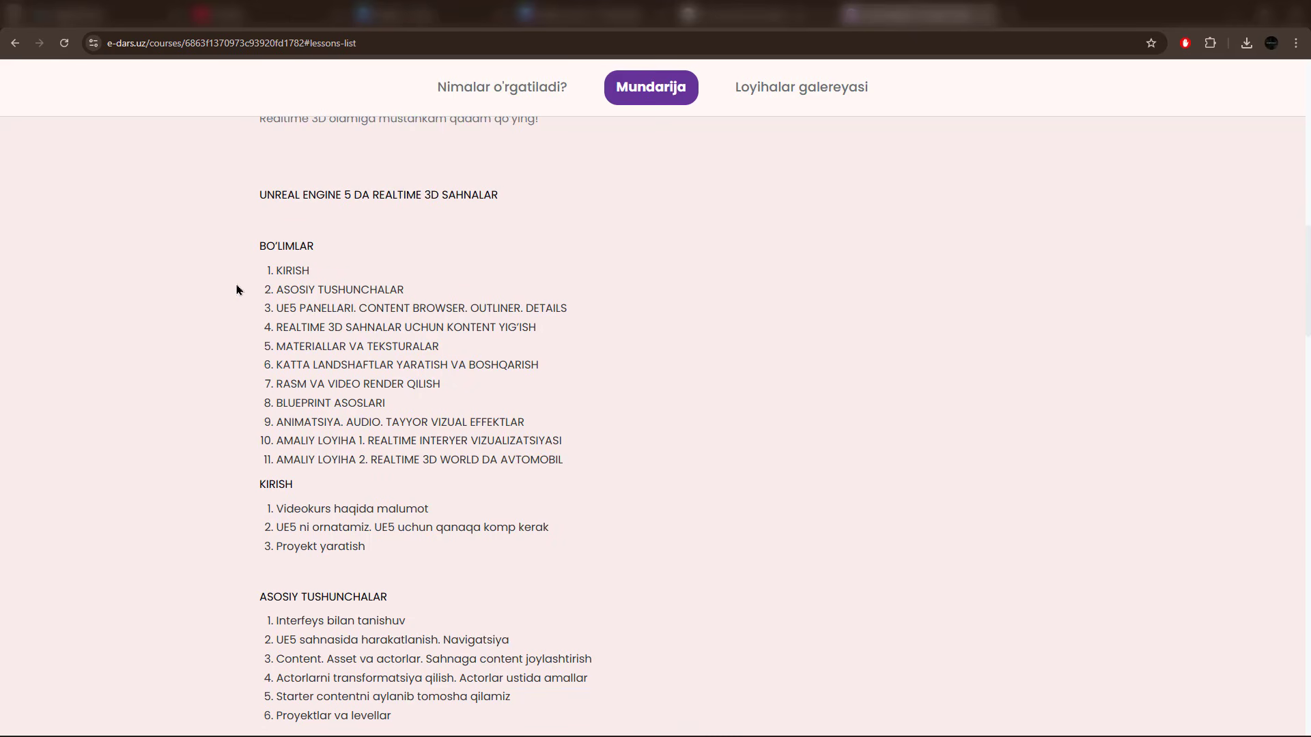
scroll(434, 391, down, 1)
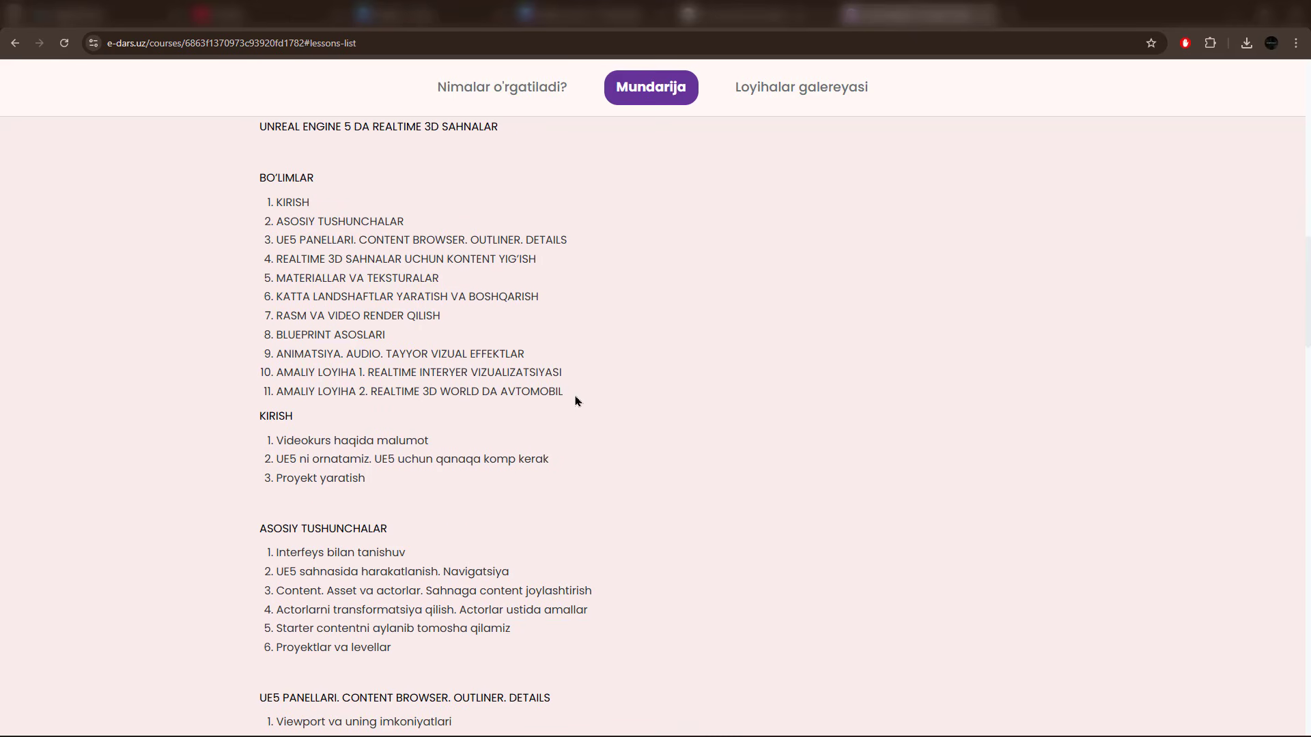
drag(576, 401, 240, 386)
click(428, 309)
drag(274, 198, 187, 366)
Step: Read through the lesson lists of every section, down to the two practical projects
scroll(187, 369, down, 5)
scroll(187, 369, down, 10)
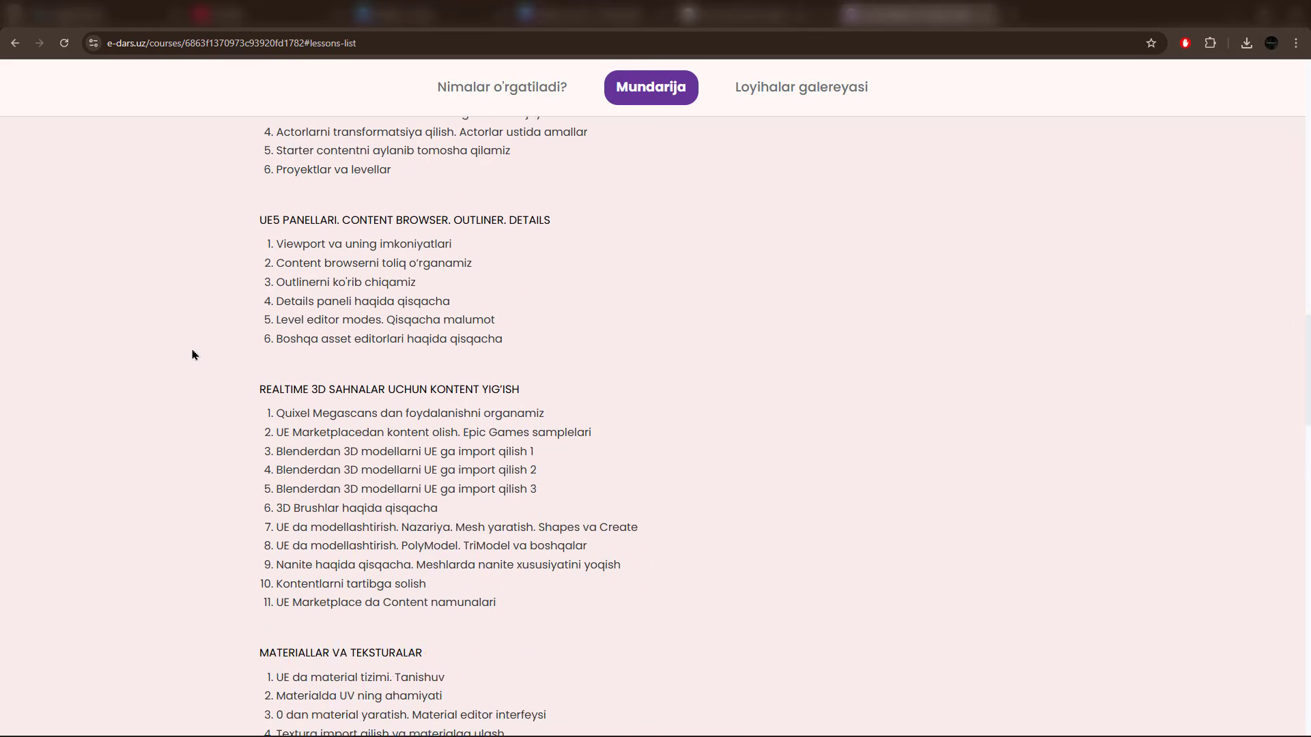
scroll(191, 354, down, 8)
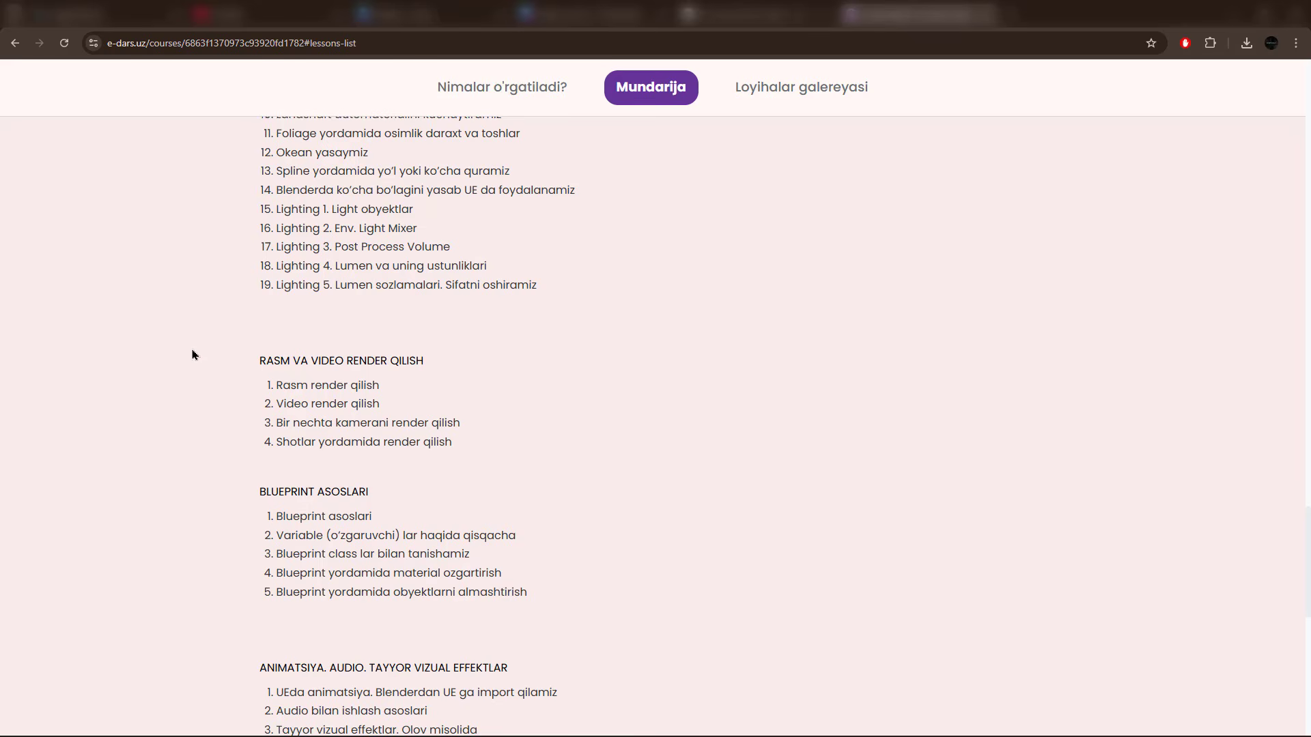
scroll(192, 354, down, 8)
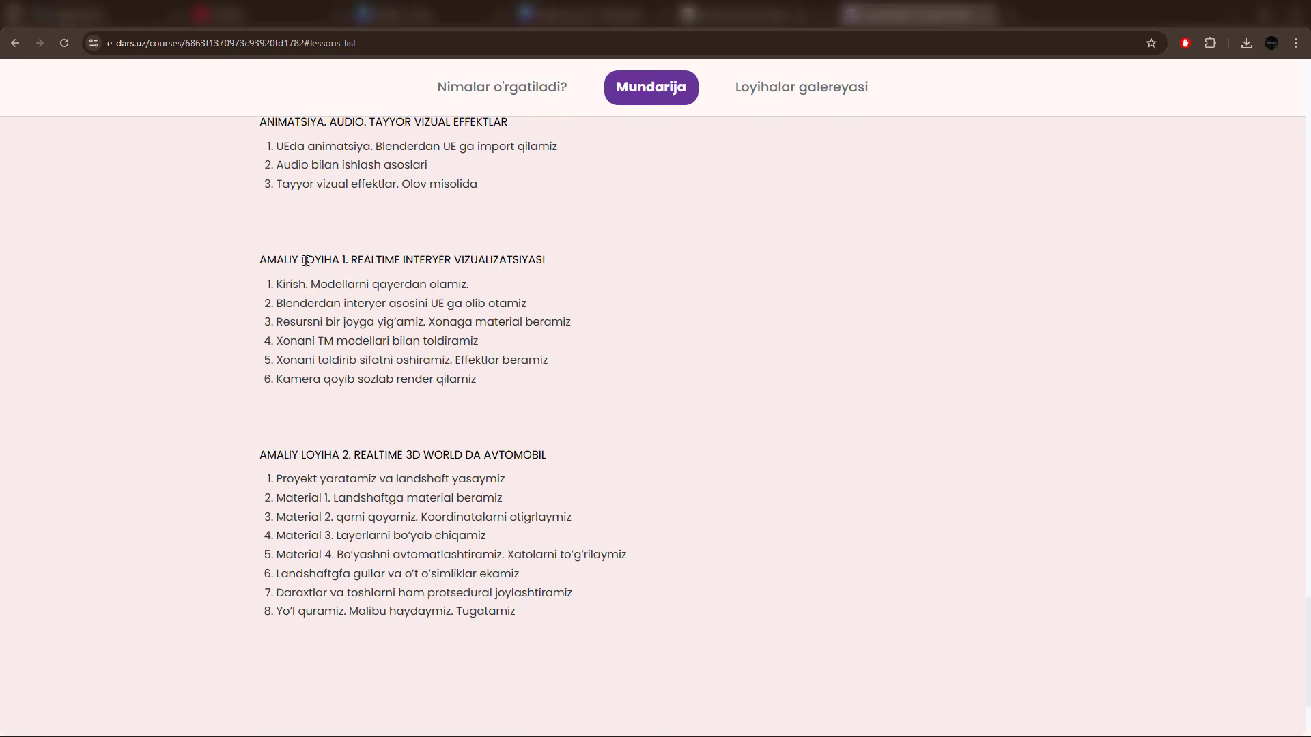
drag(306, 260, 466, 498)
click(187, 483)
scroll(187, 483, down, 3)
Step: Add the Unreal Engine 5 course to the cart, check the shopping cart and close it
scroll(187, 483, up, 9)
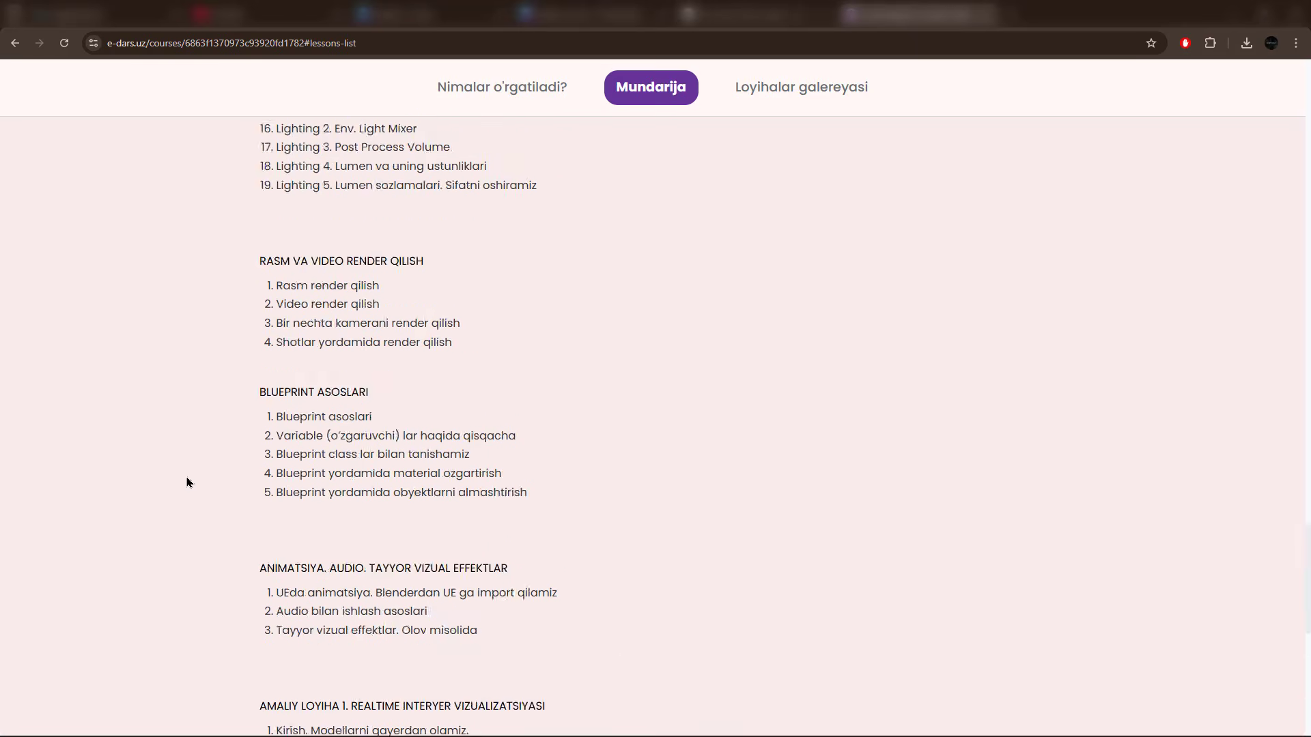
scroll(187, 482, up, 15)
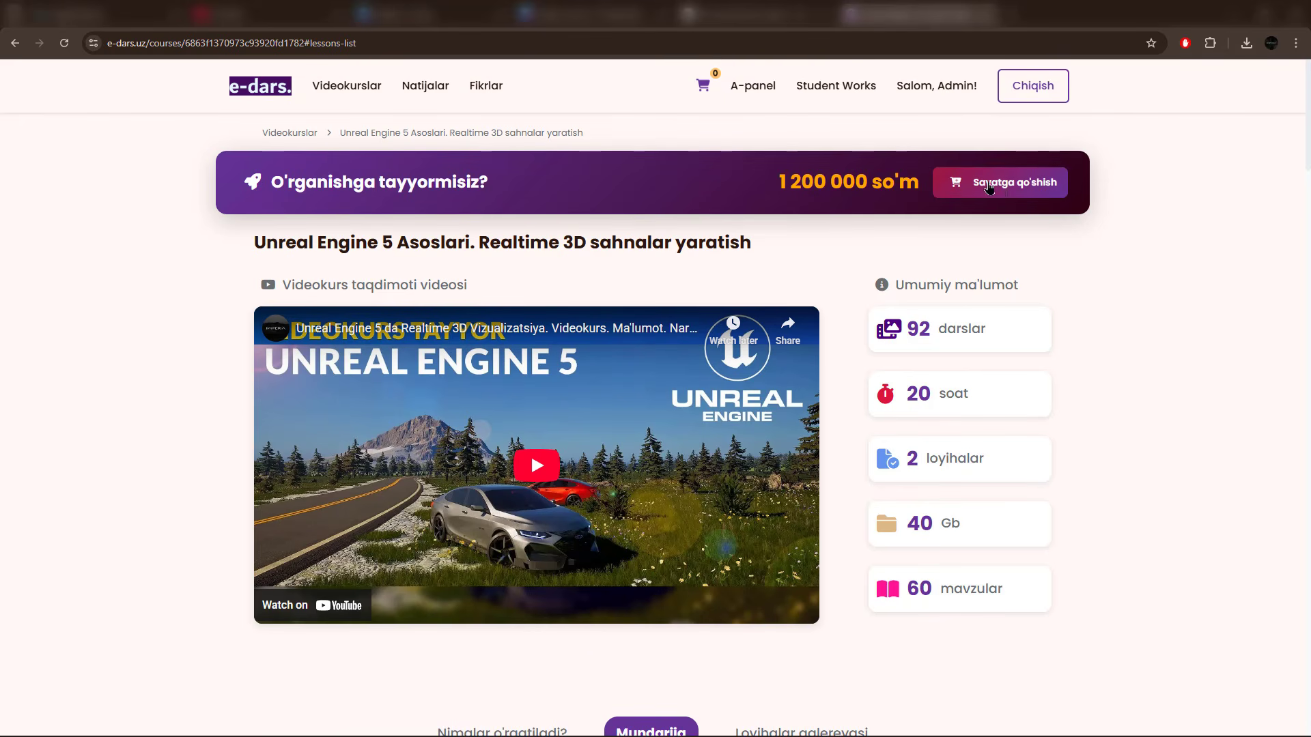
click(989, 187)
scroll(724, 123, down, 1)
click(710, 96)
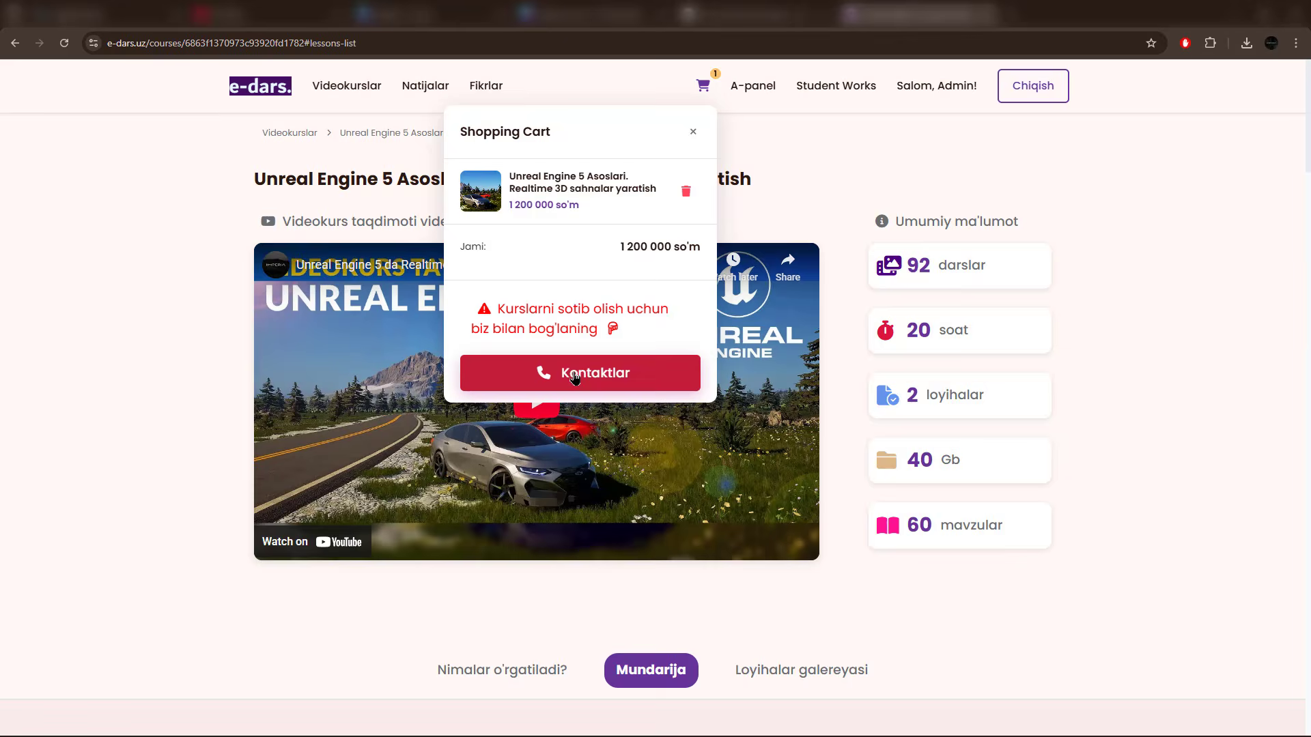
click(170, 341)
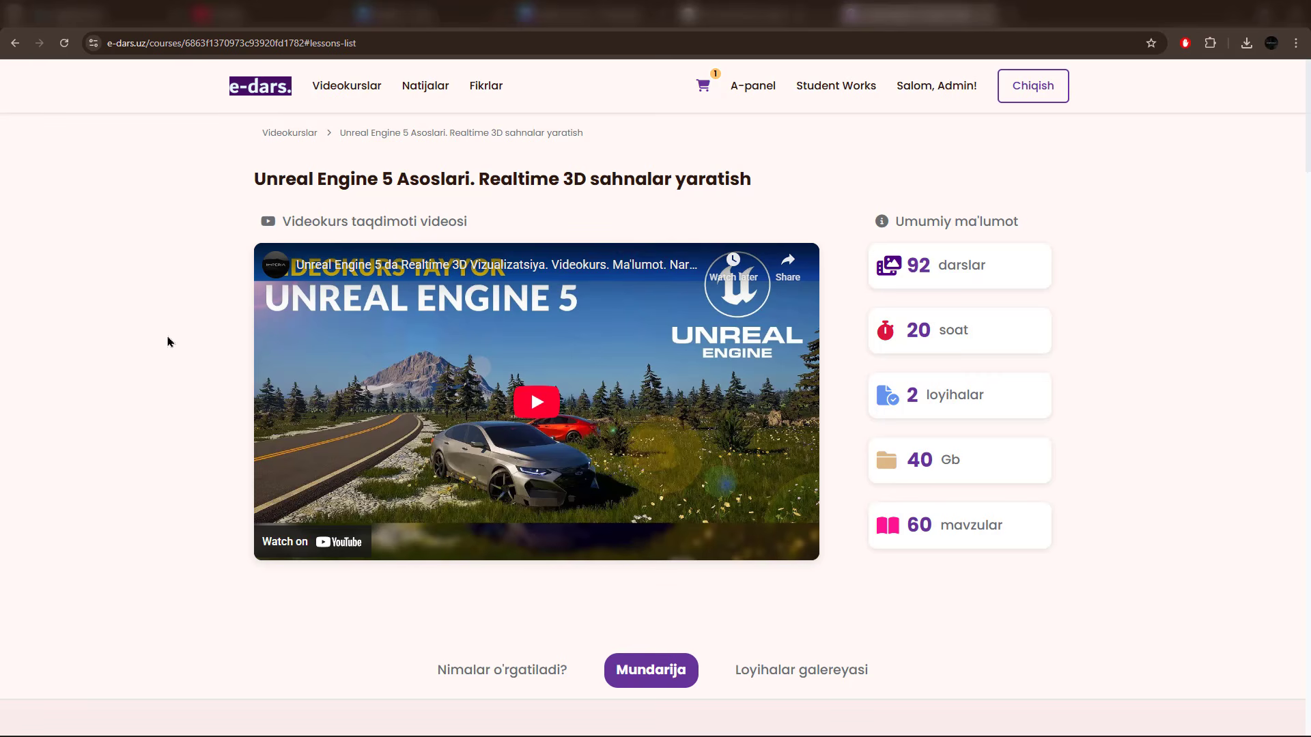